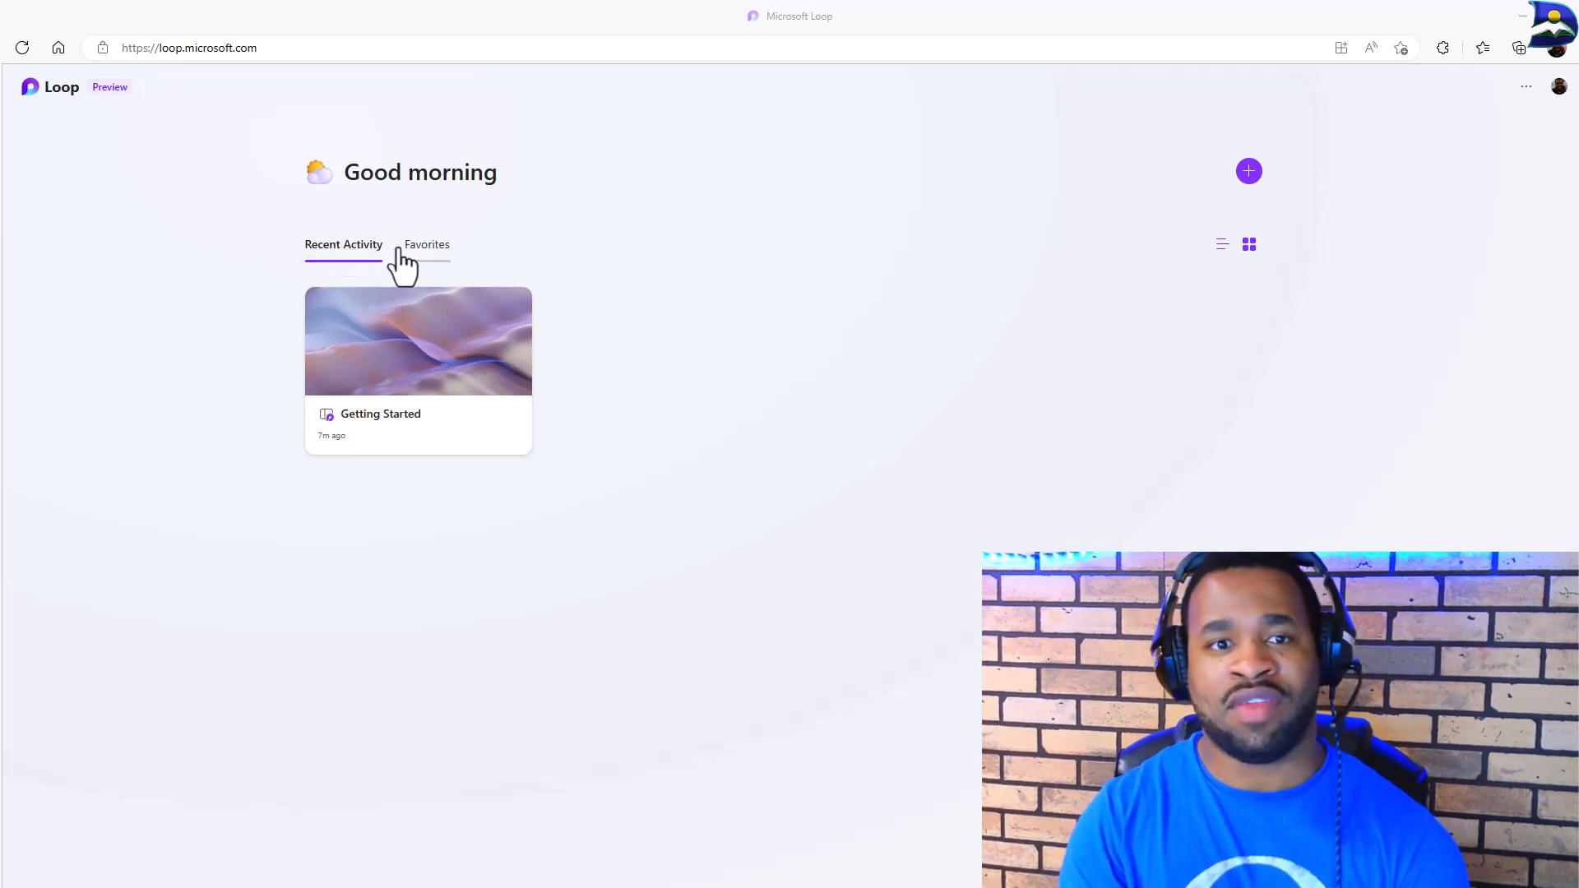
Mark the Getting Started workspace as a favorite and check the Favorites list before returning to recent activity
click(428, 255)
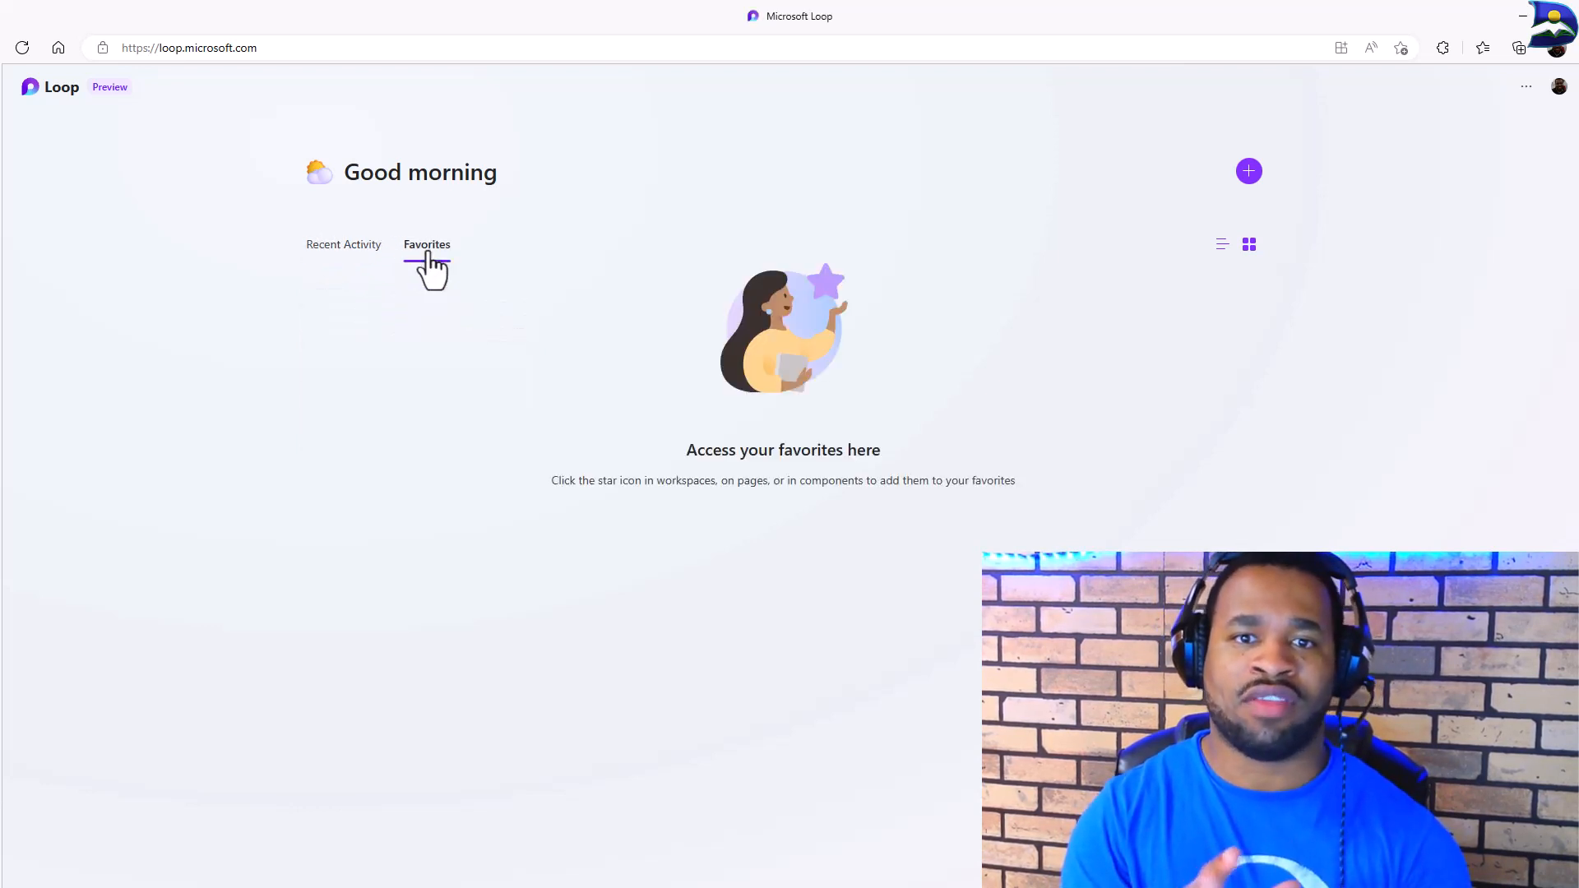
click(345, 261)
mouse_move(429, 323)
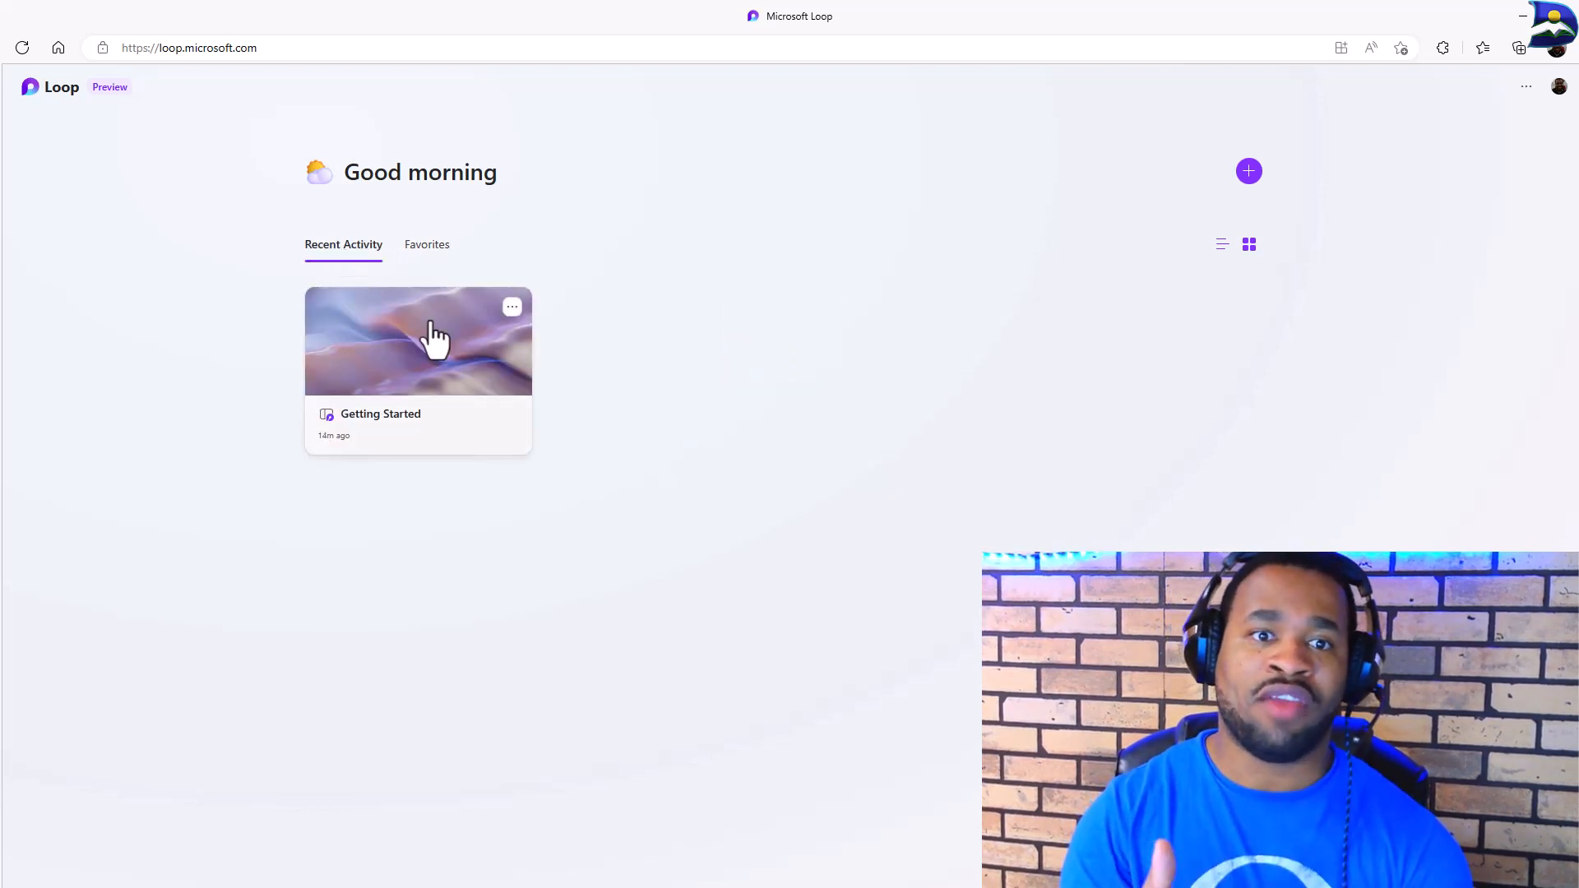
click(512, 312)
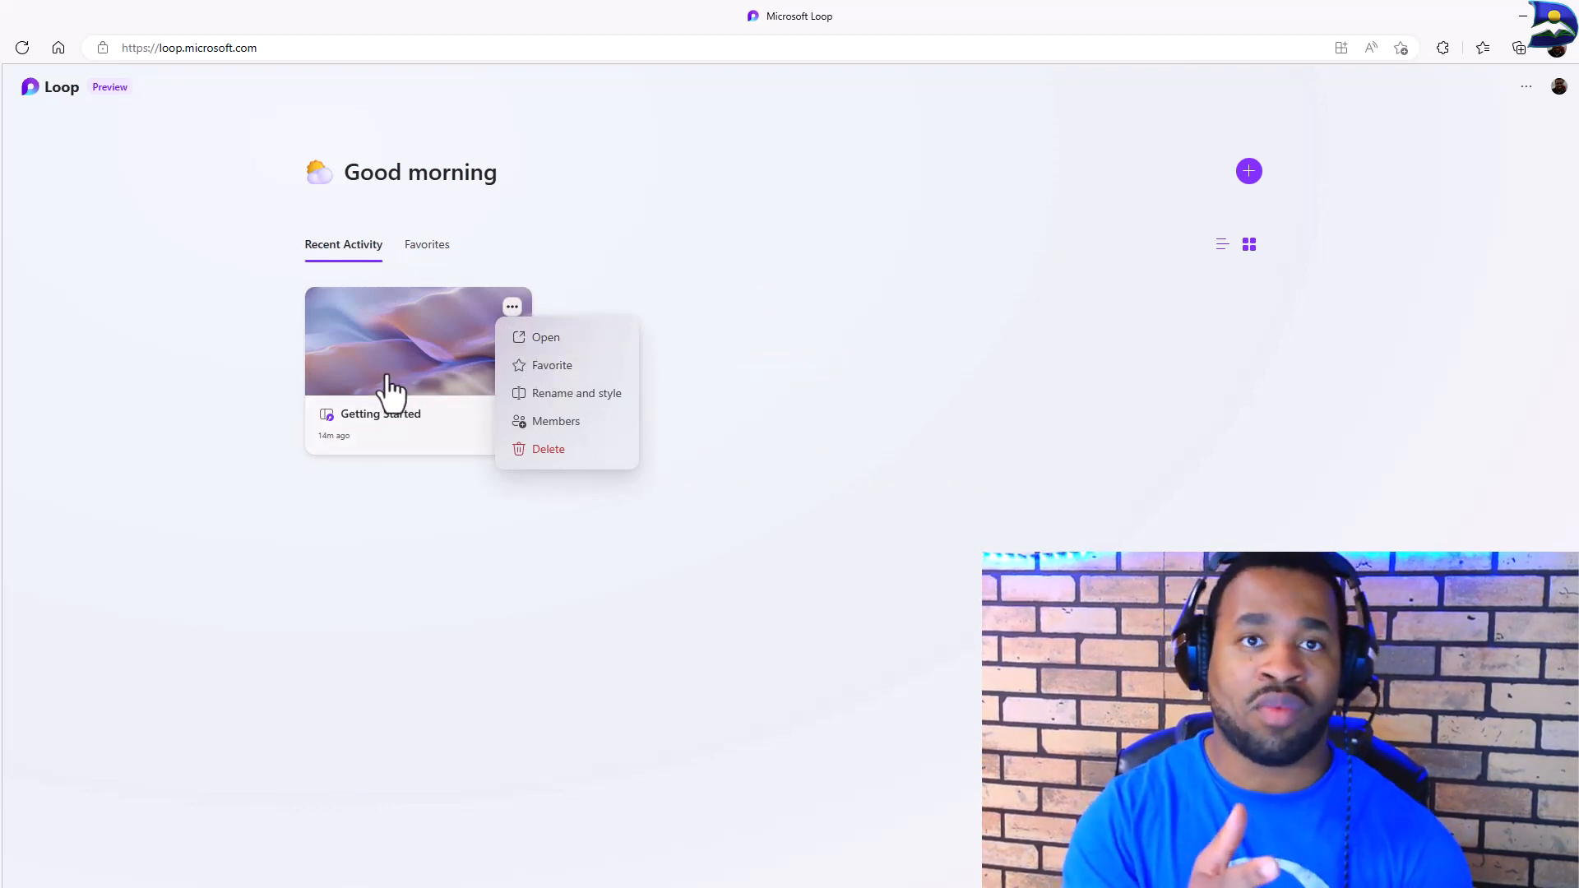
click(542, 368)
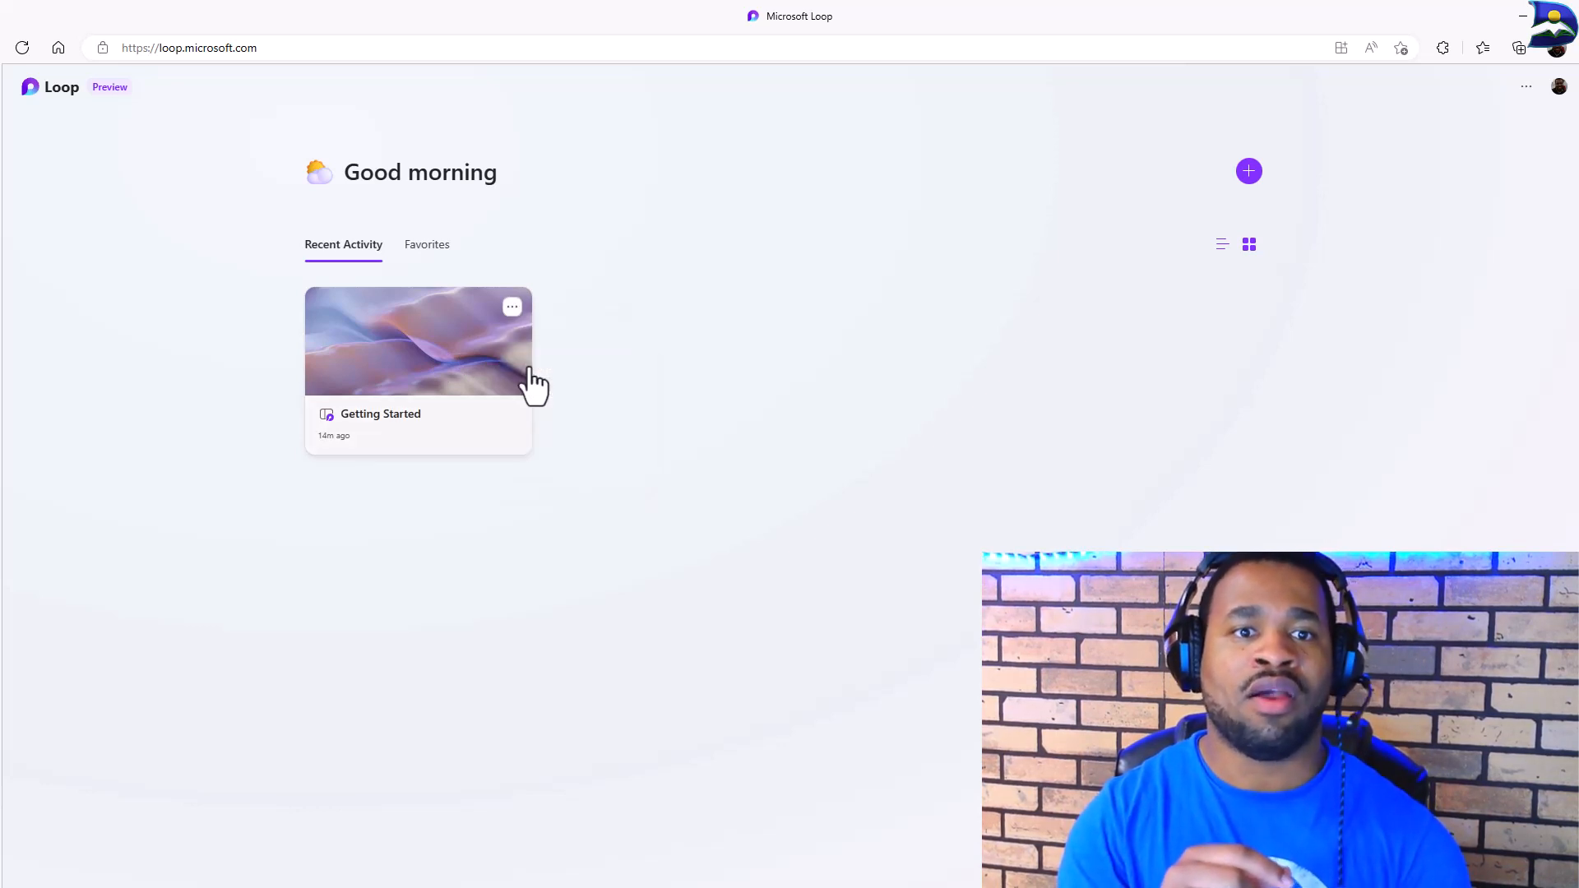
click(425, 256)
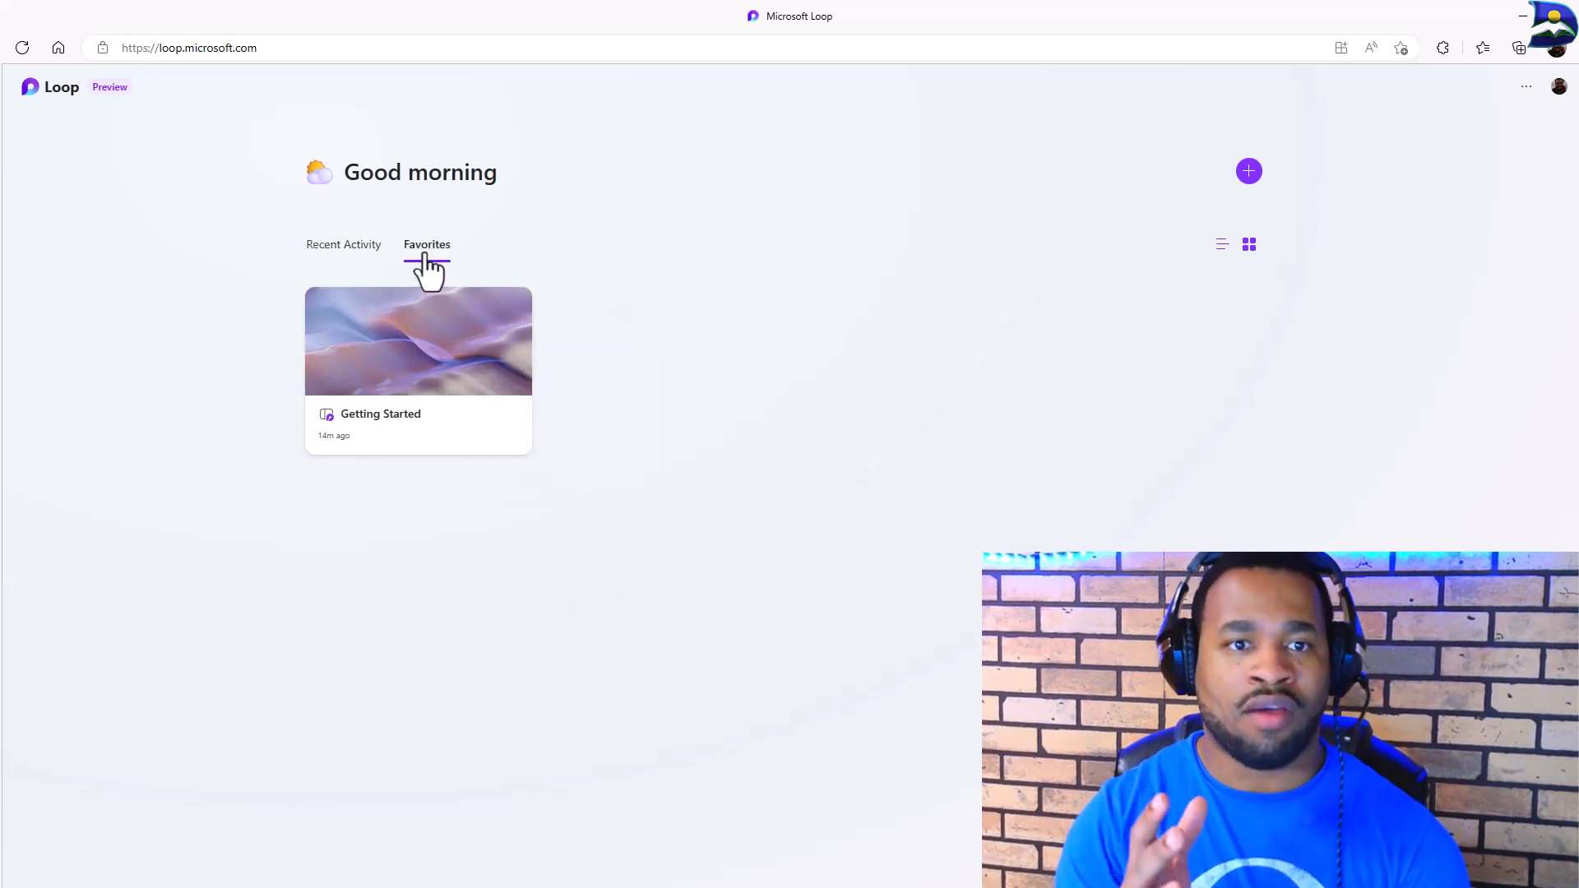
click(345, 251)
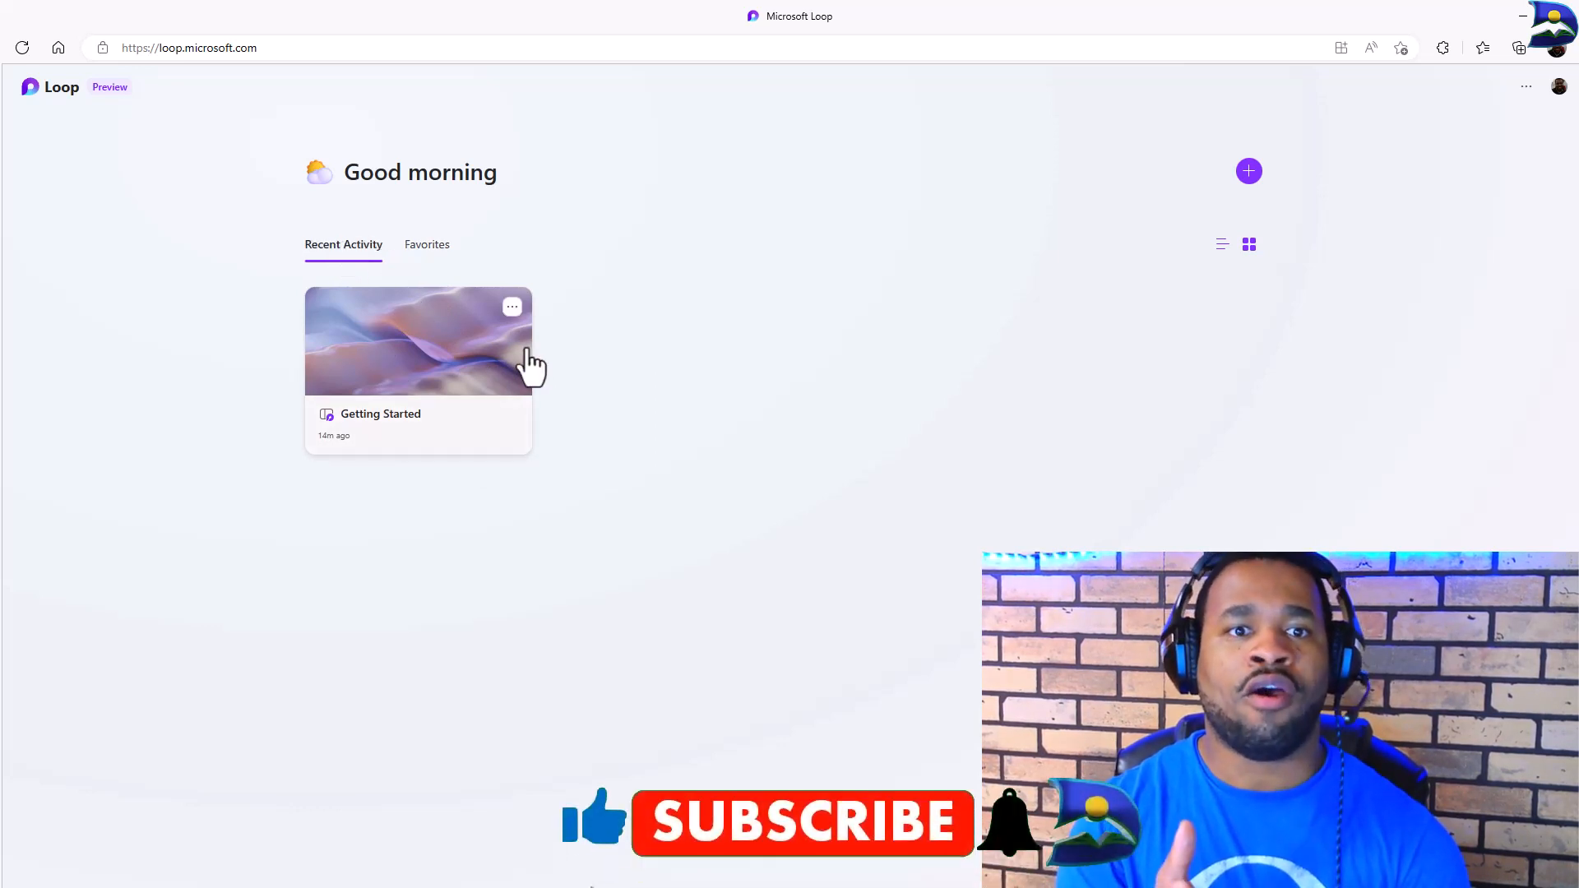
click(510, 309)
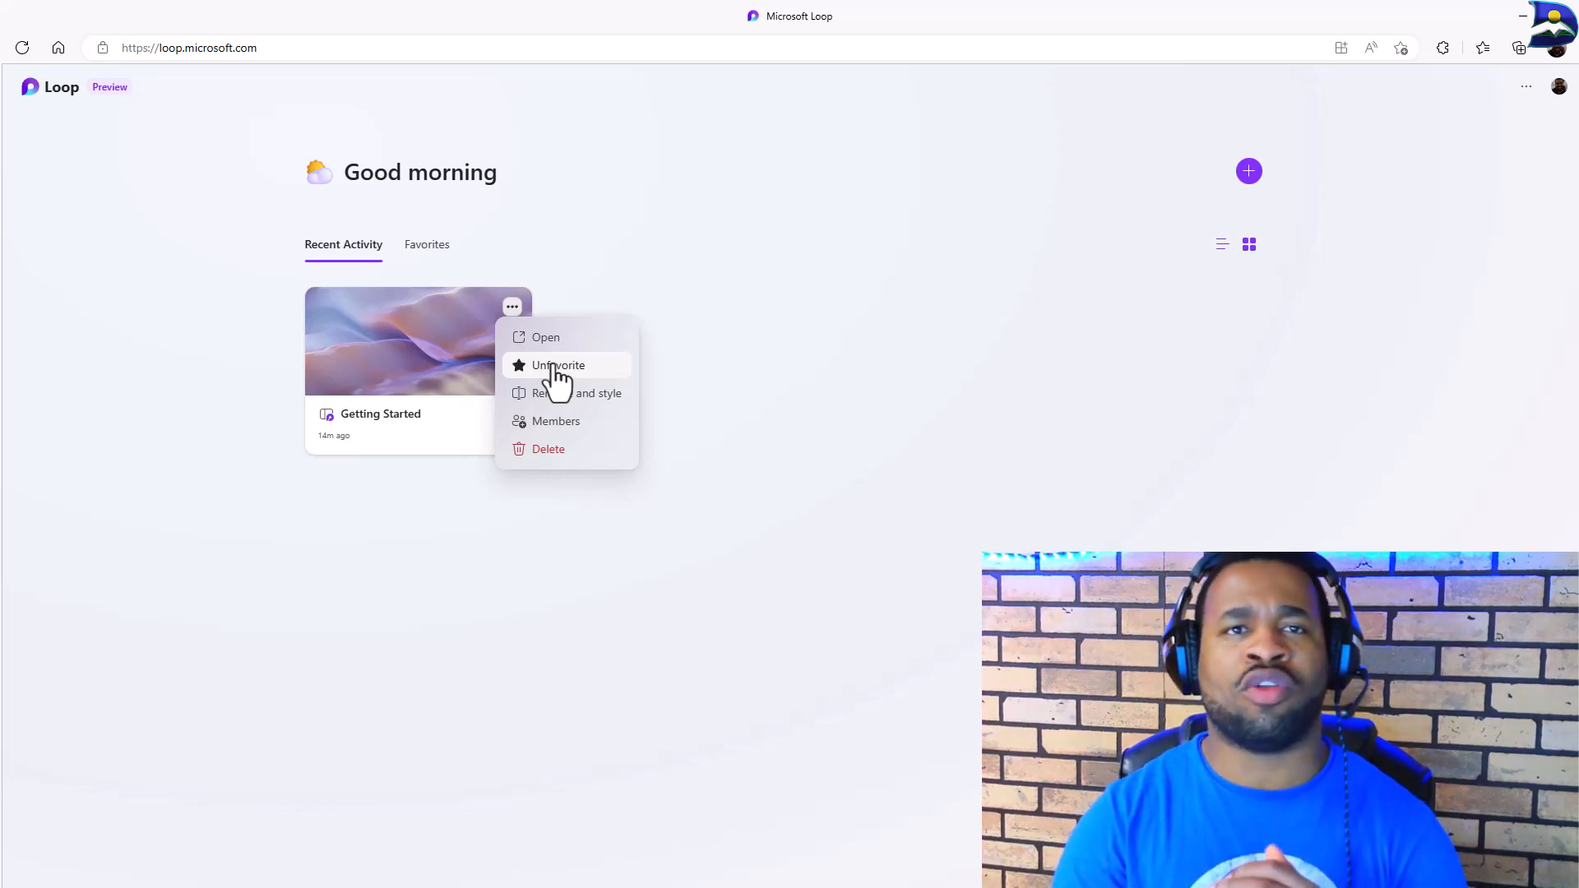
click(643, 664)
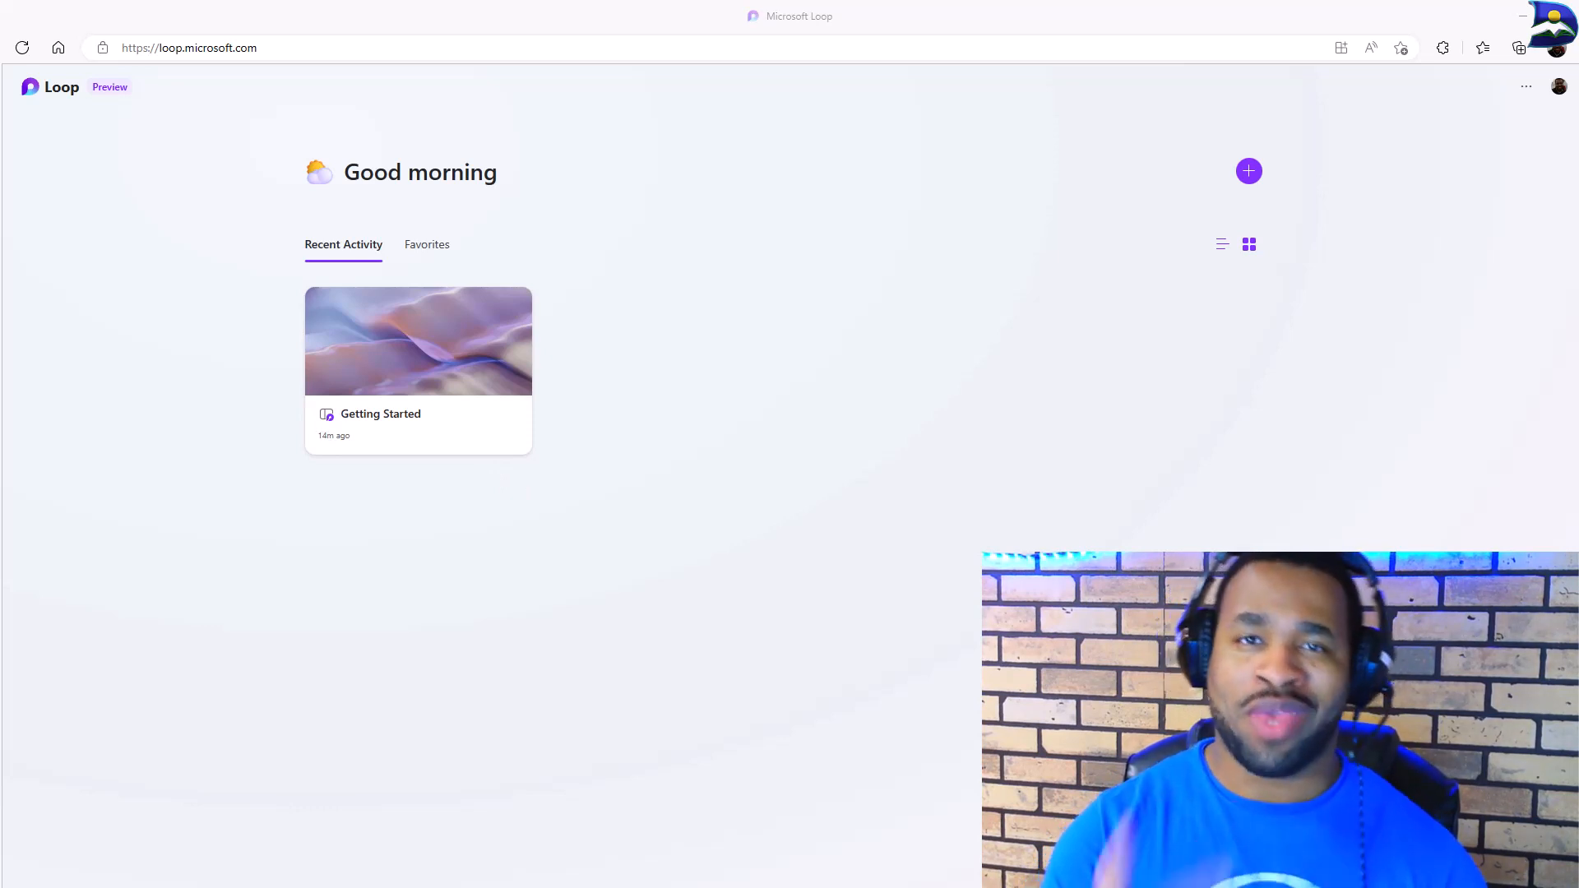
Start a new workspace and title it Teaching Physics Project
click(1247, 173)
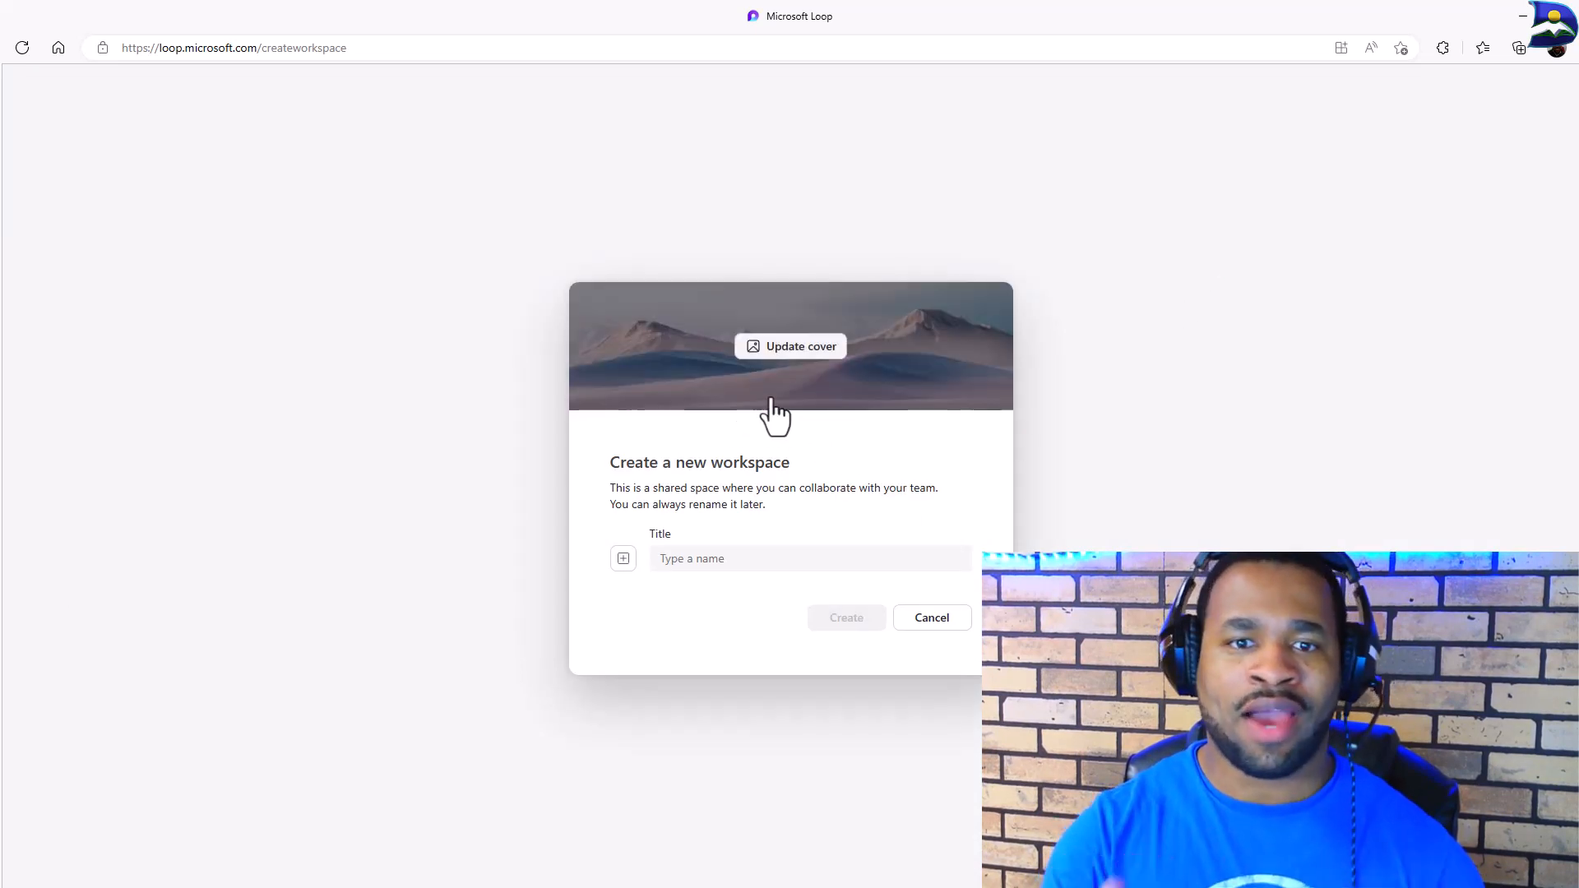
click(779, 558)
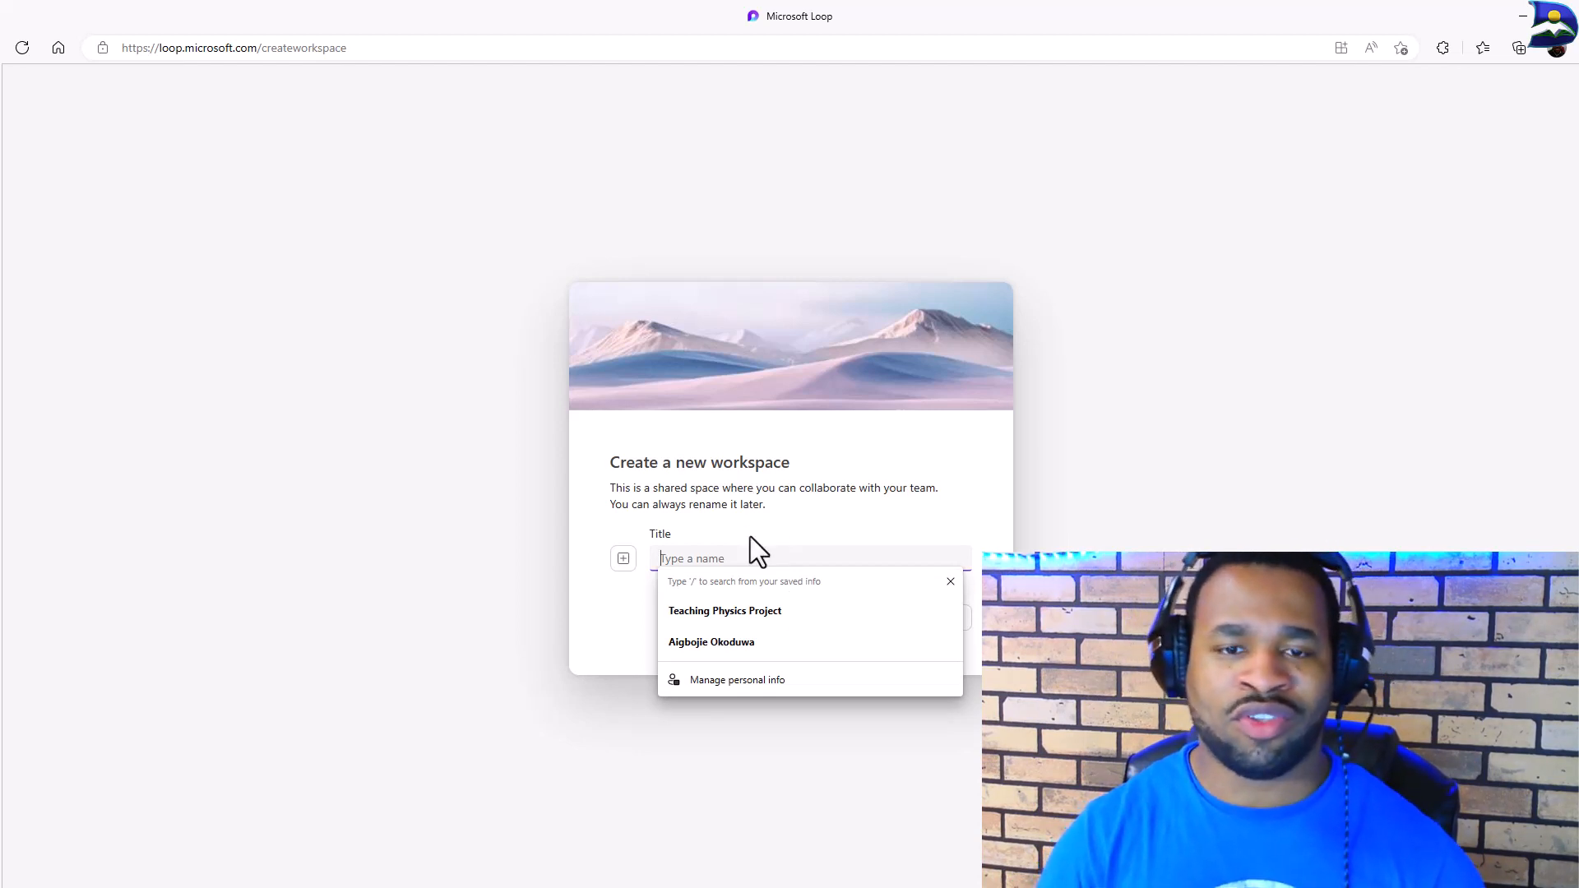
click(712, 613)
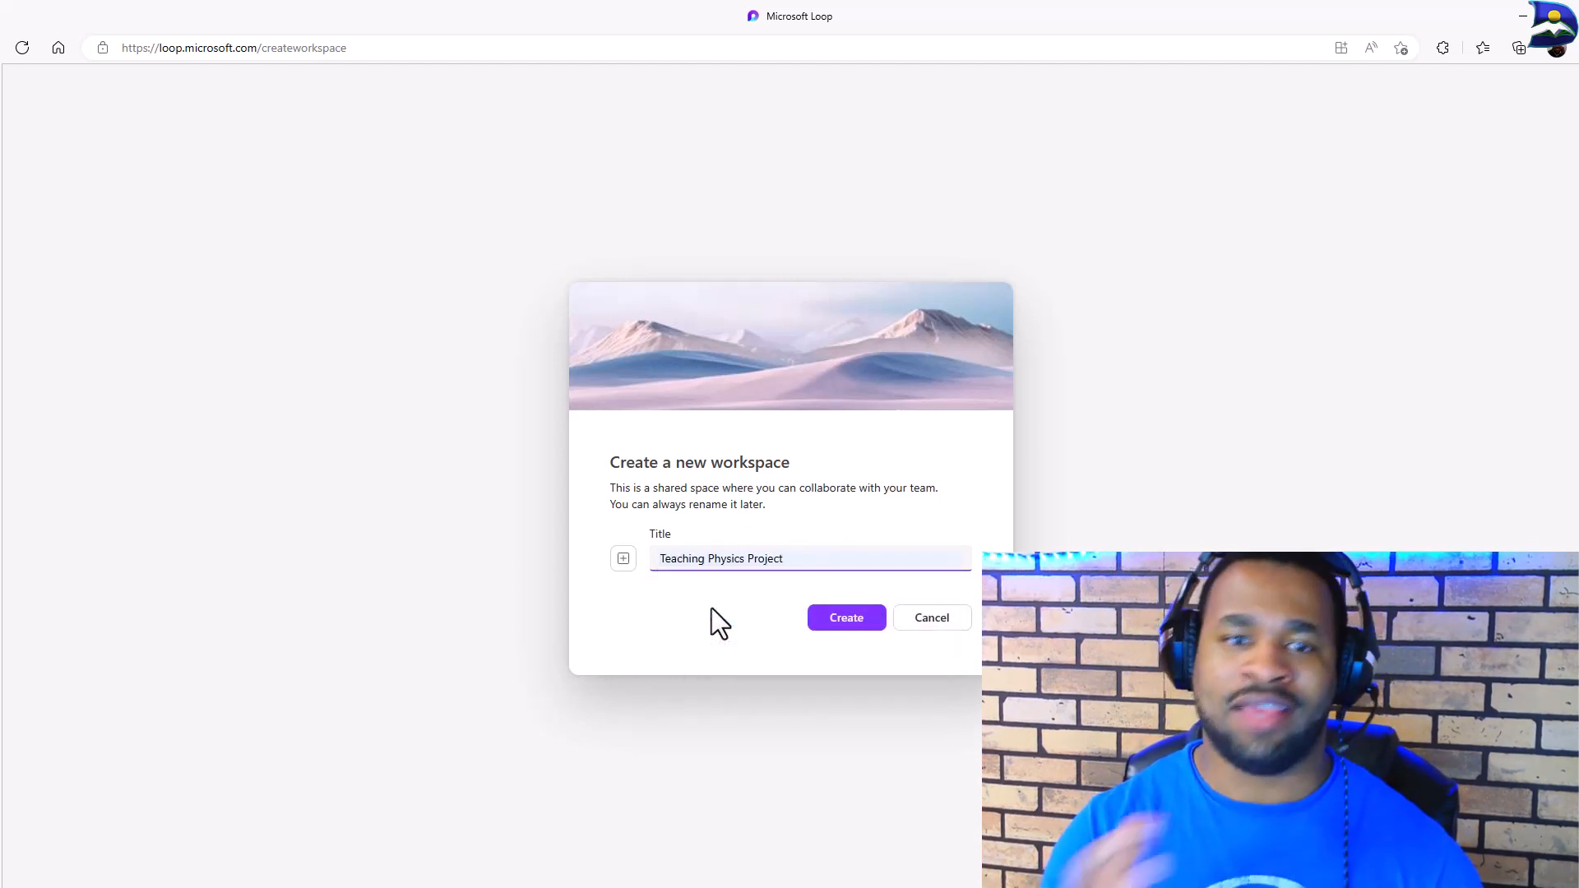
Give the new workspace an office building emoji icon from the Travel and places category
click(622, 560)
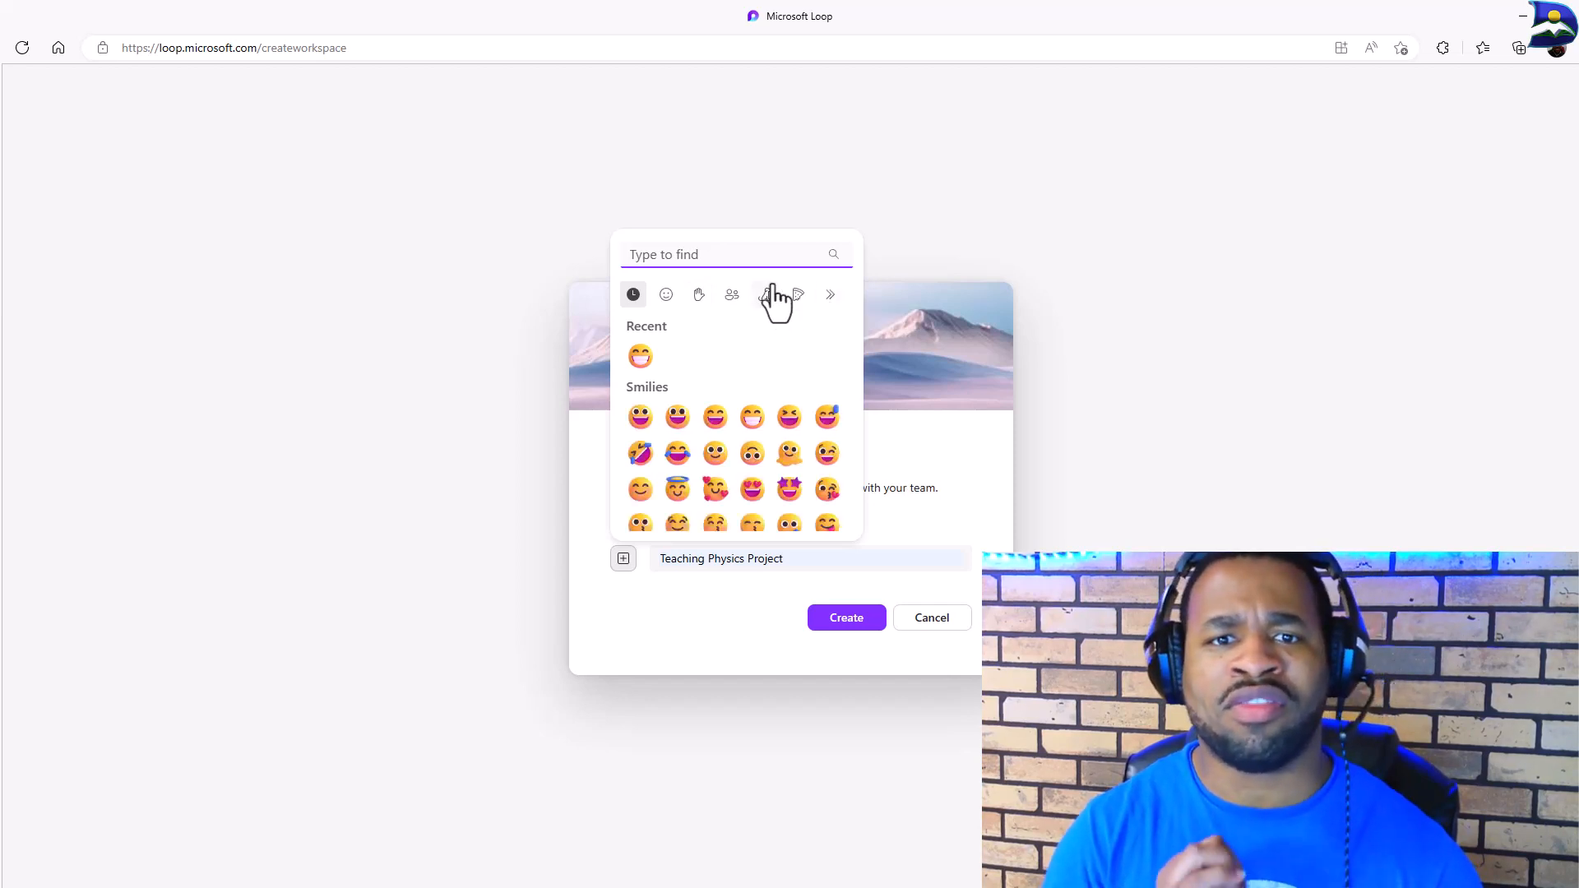
click(732, 295)
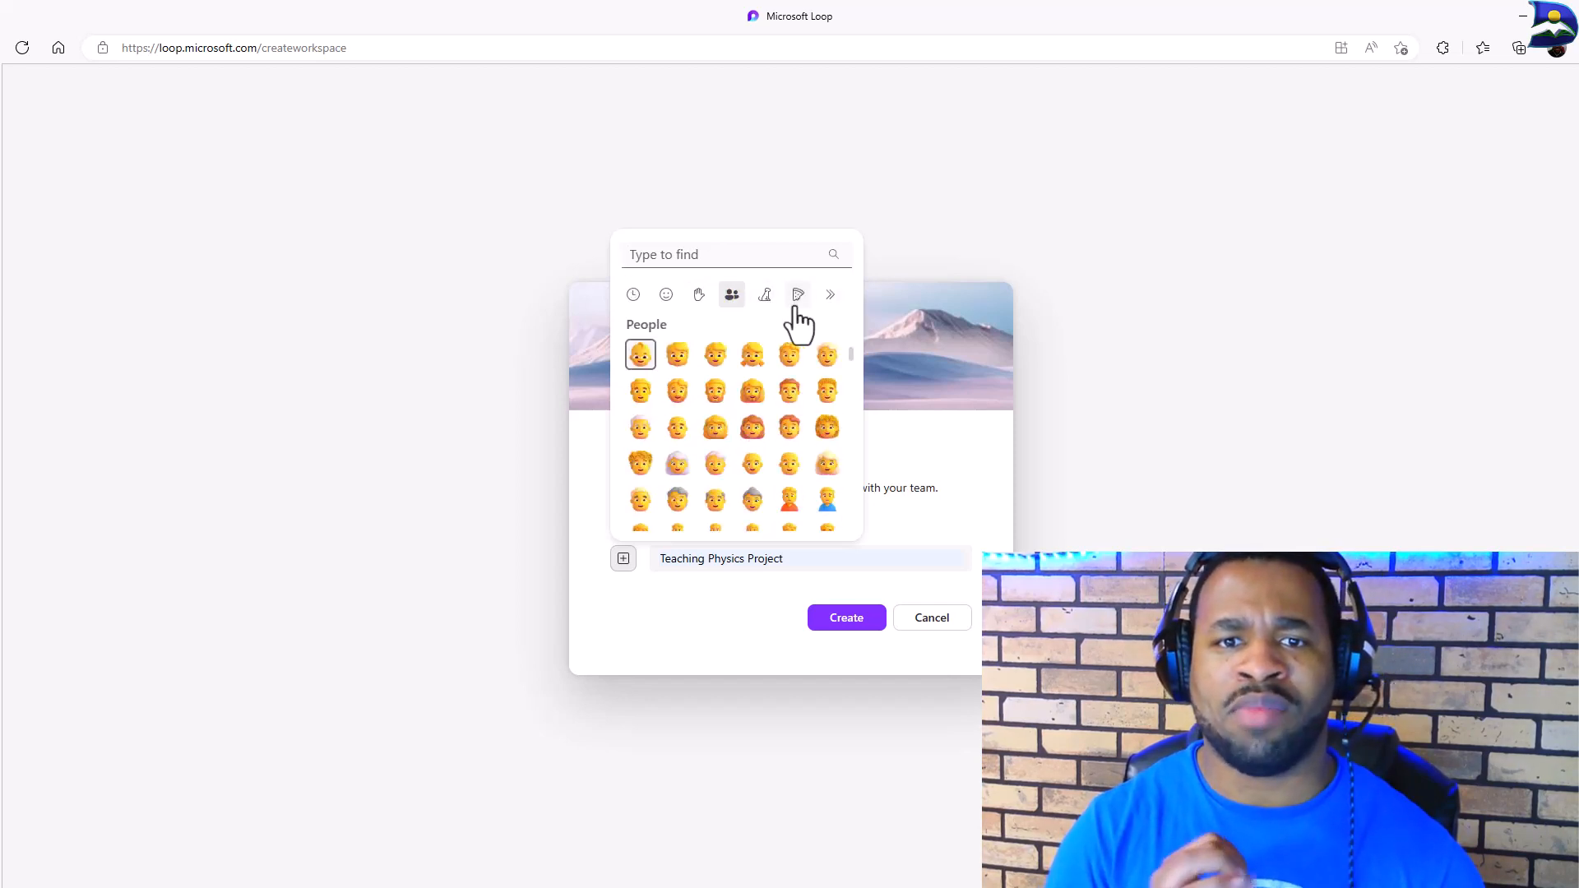
click(827, 296)
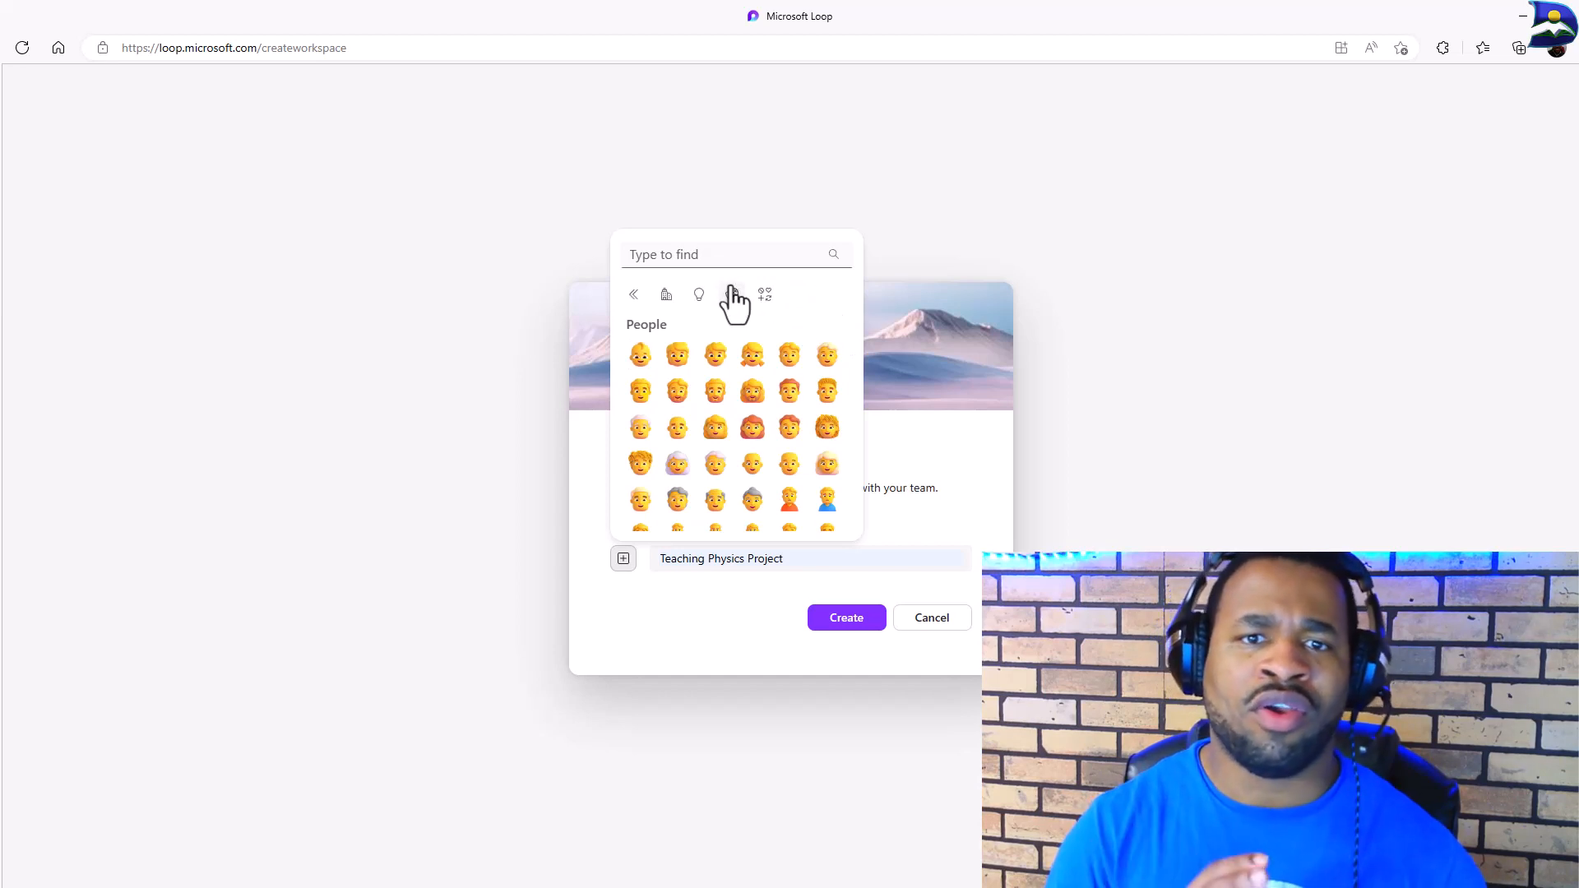
click(666, 296)
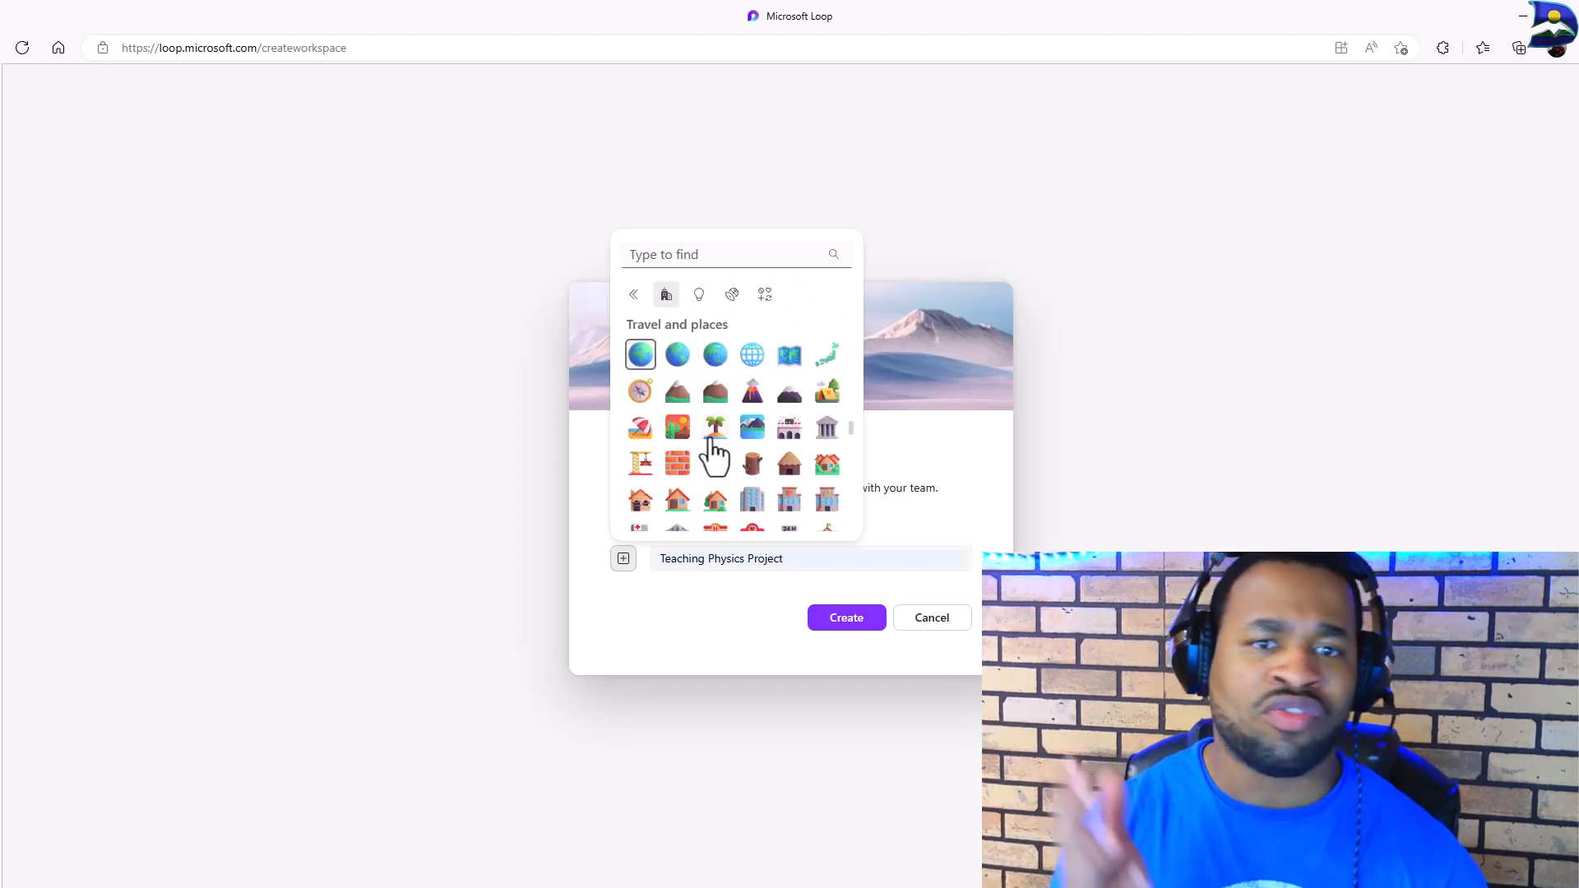
click(752, 502)
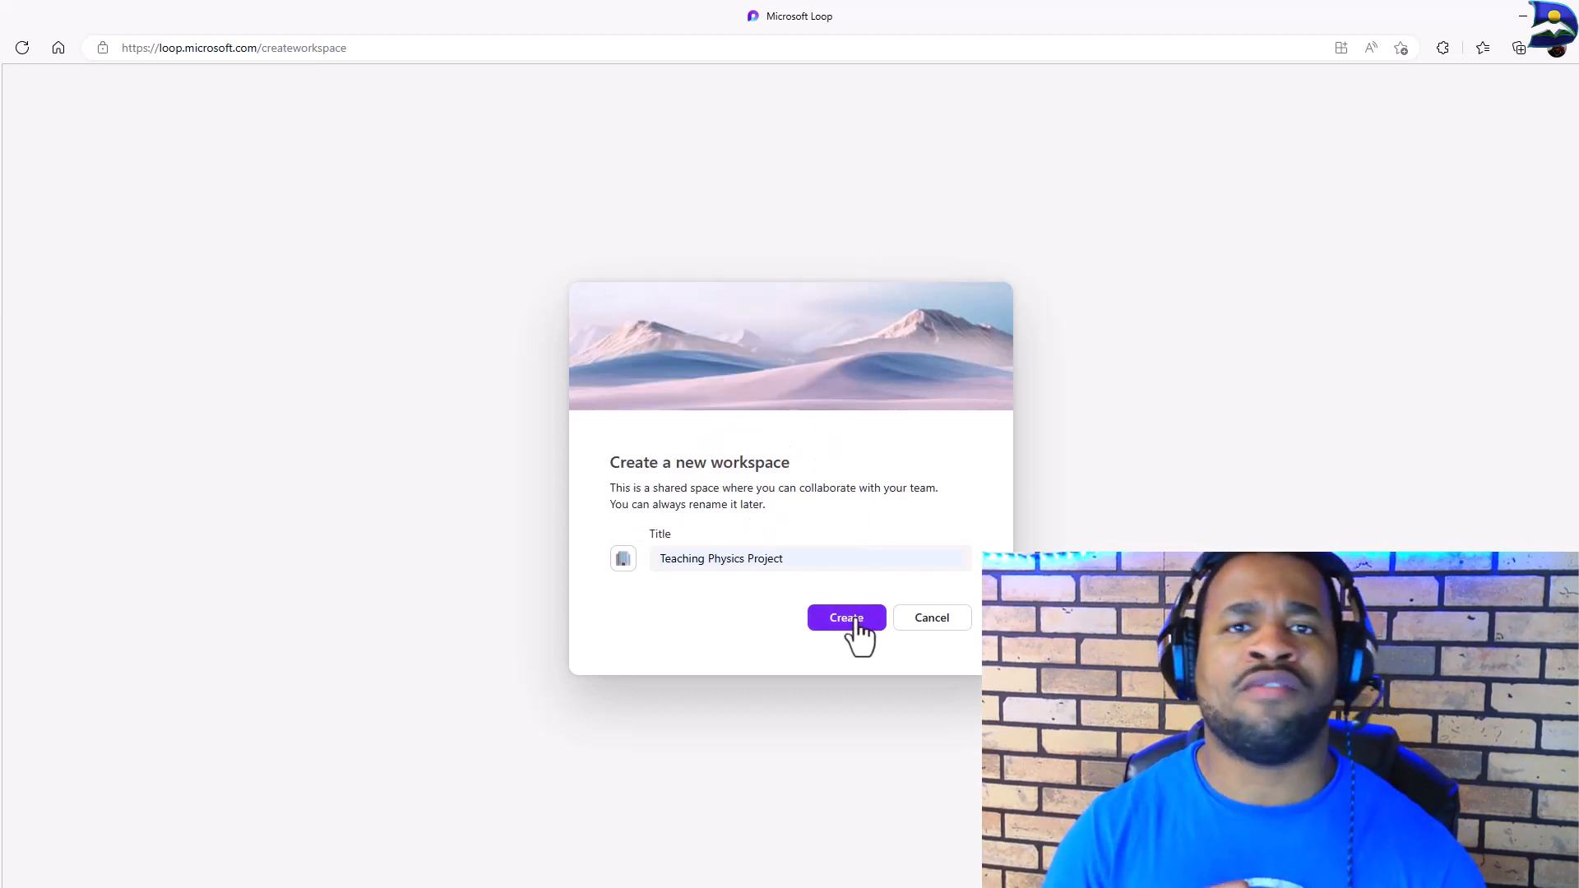
Change the workspace cover to the black image with colored pencil tips from the Workflow gallery and create the workspace
mouse_move(811, 310)
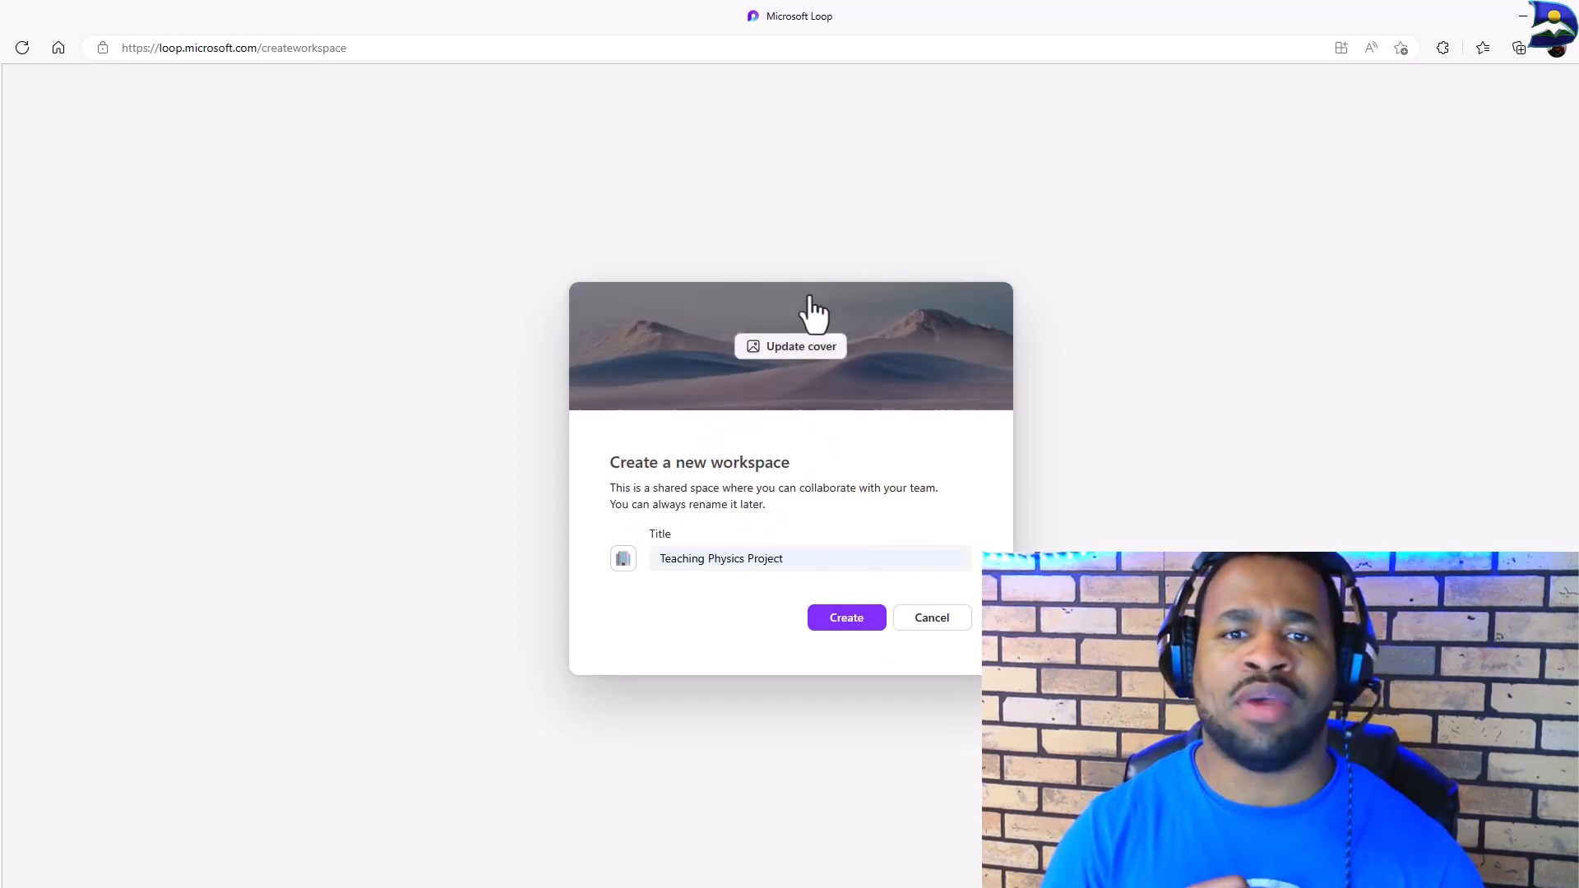
click(792, 355)
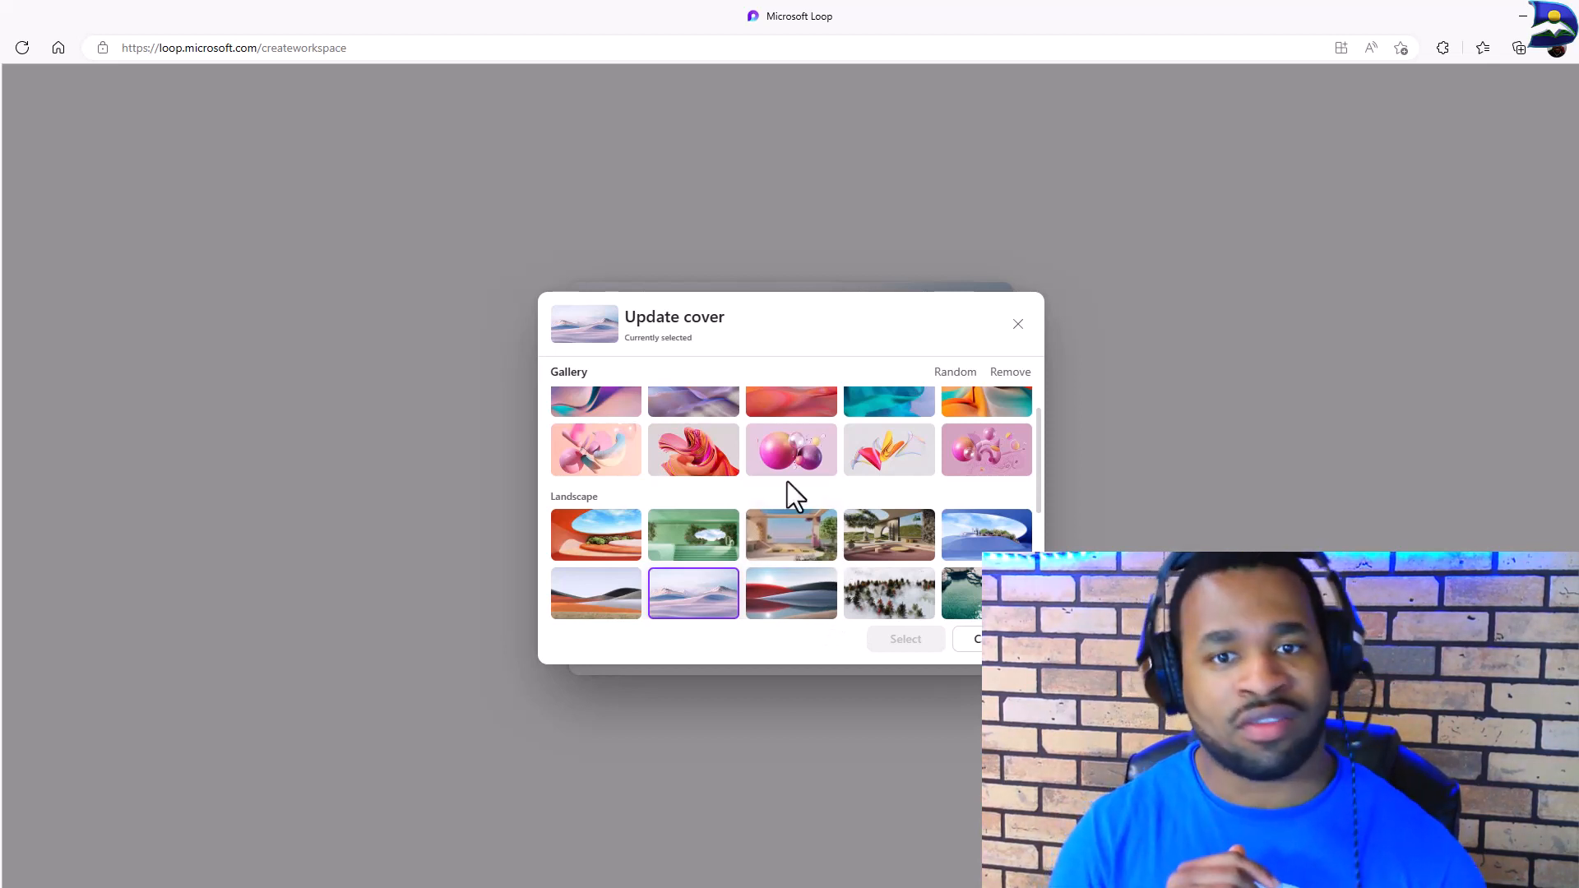
scroll(788, 494, down, 1)
scroll(789, 504, up, 2)
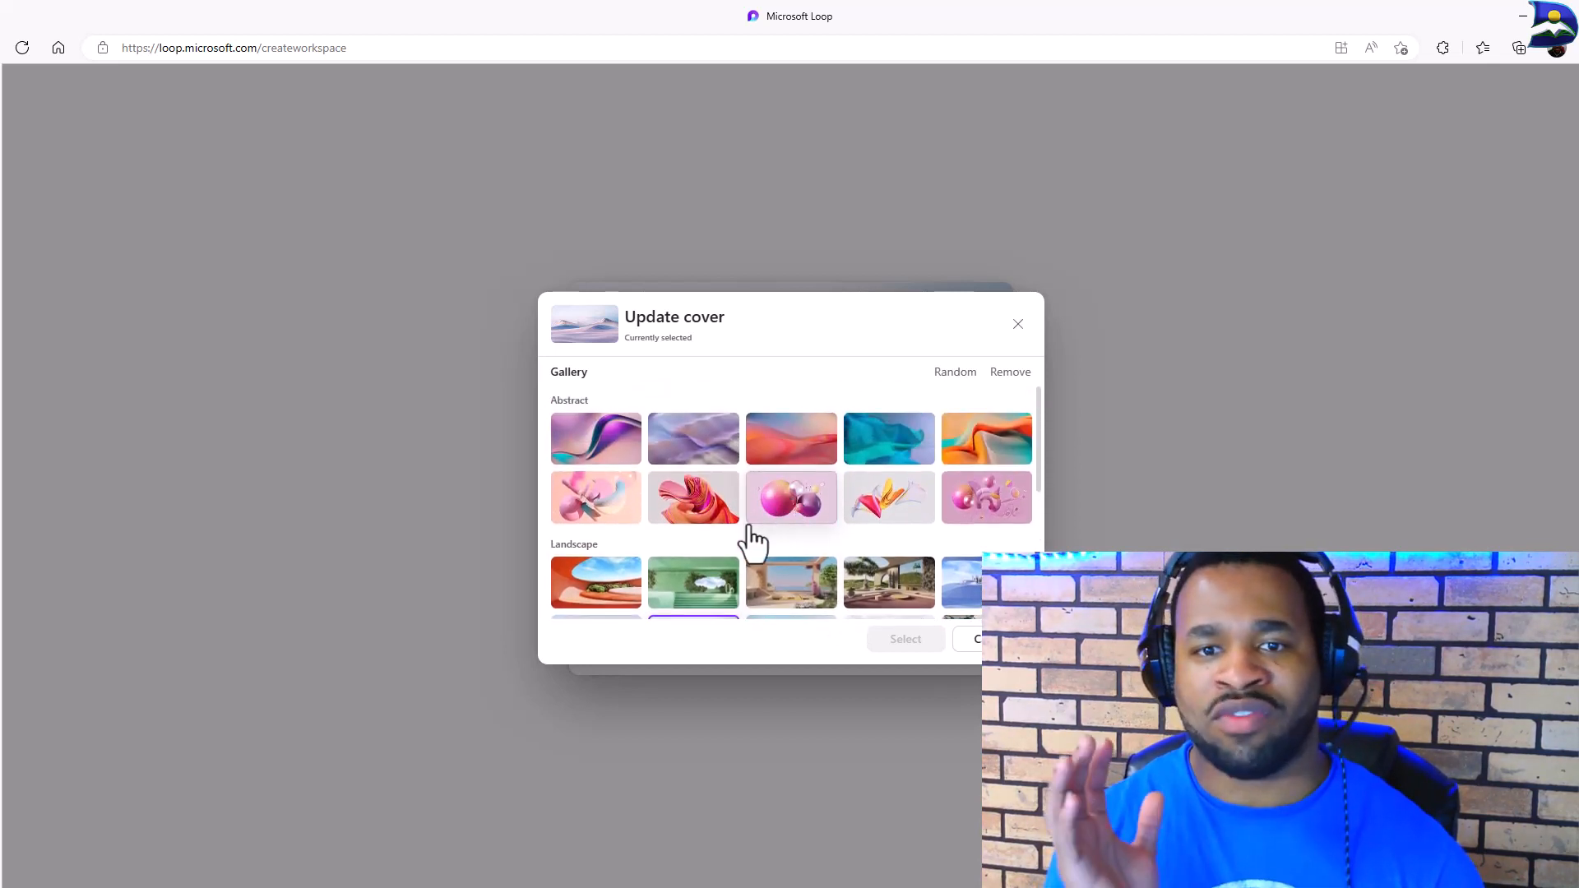
scroll(854, 536, down, 2)
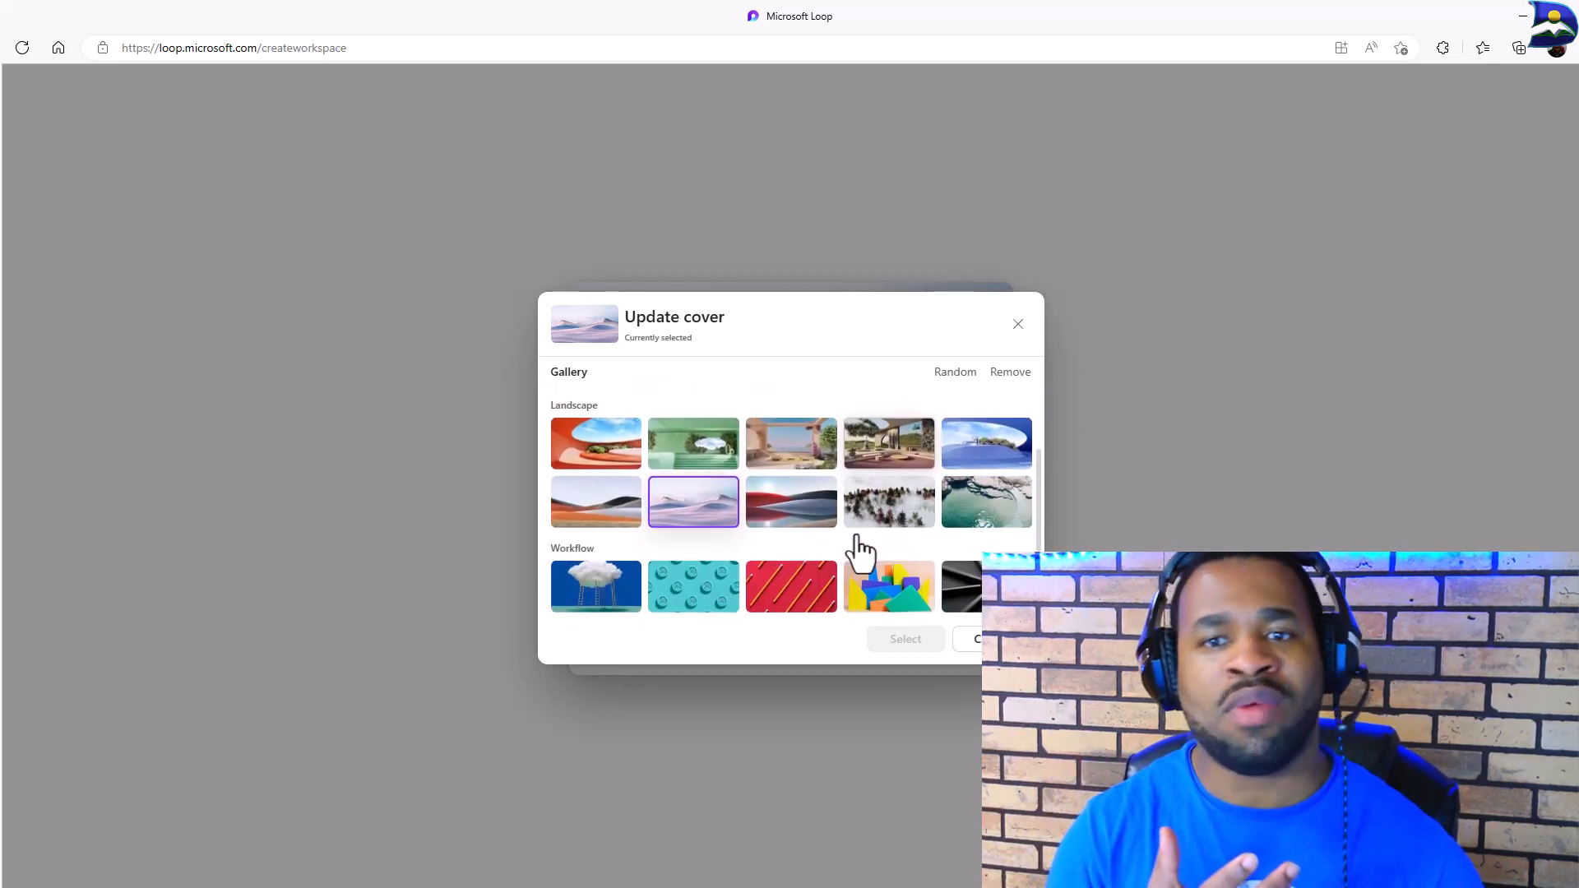
scroll(822, 607, down, 2)
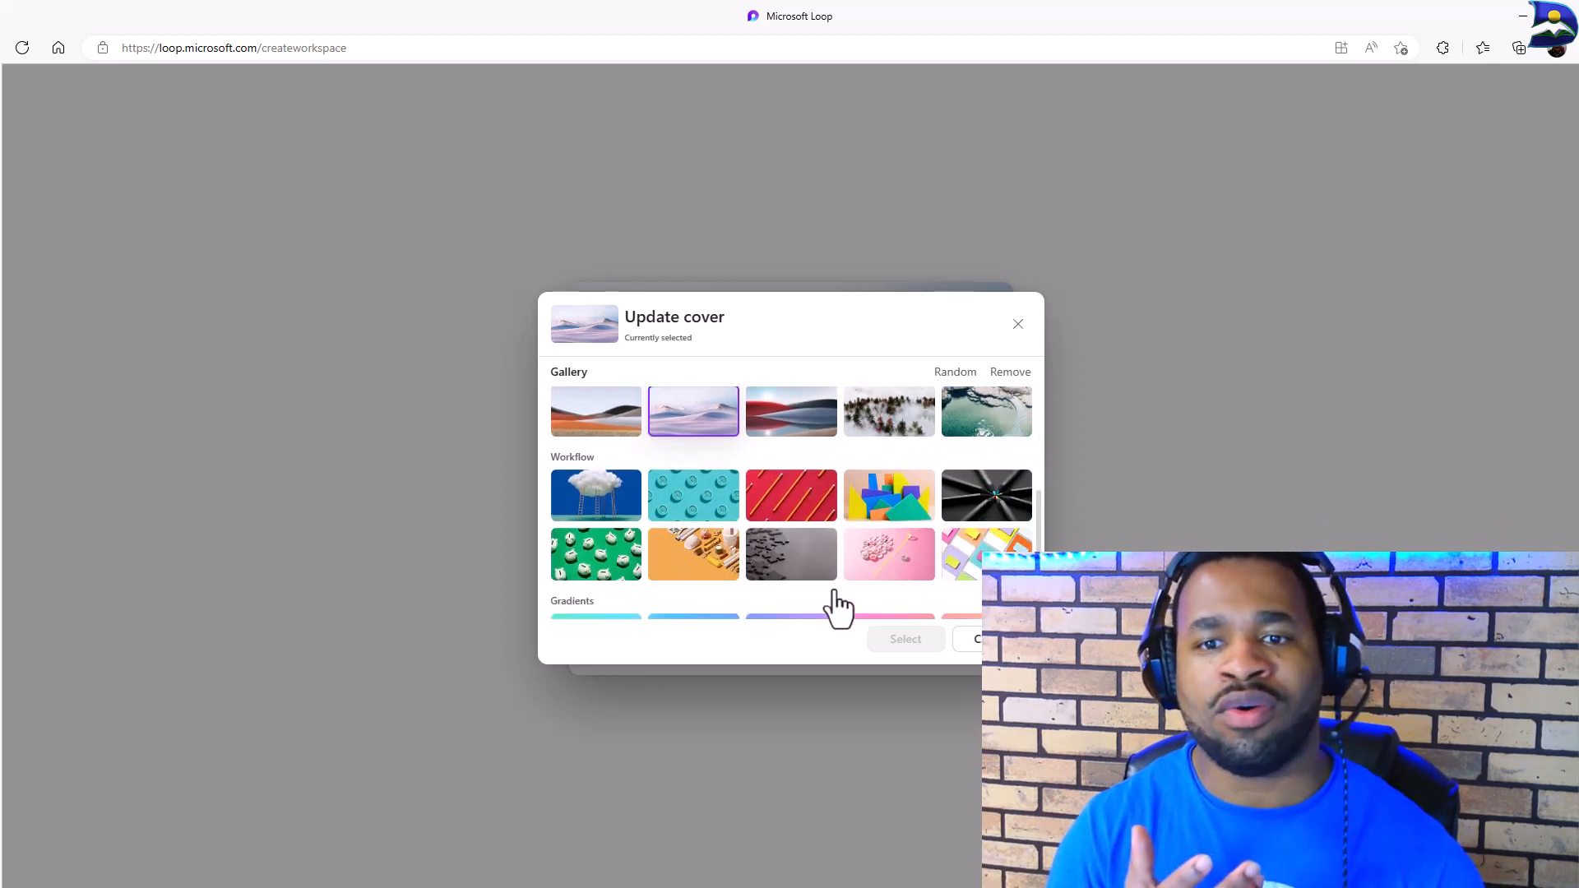
click(986, 489)
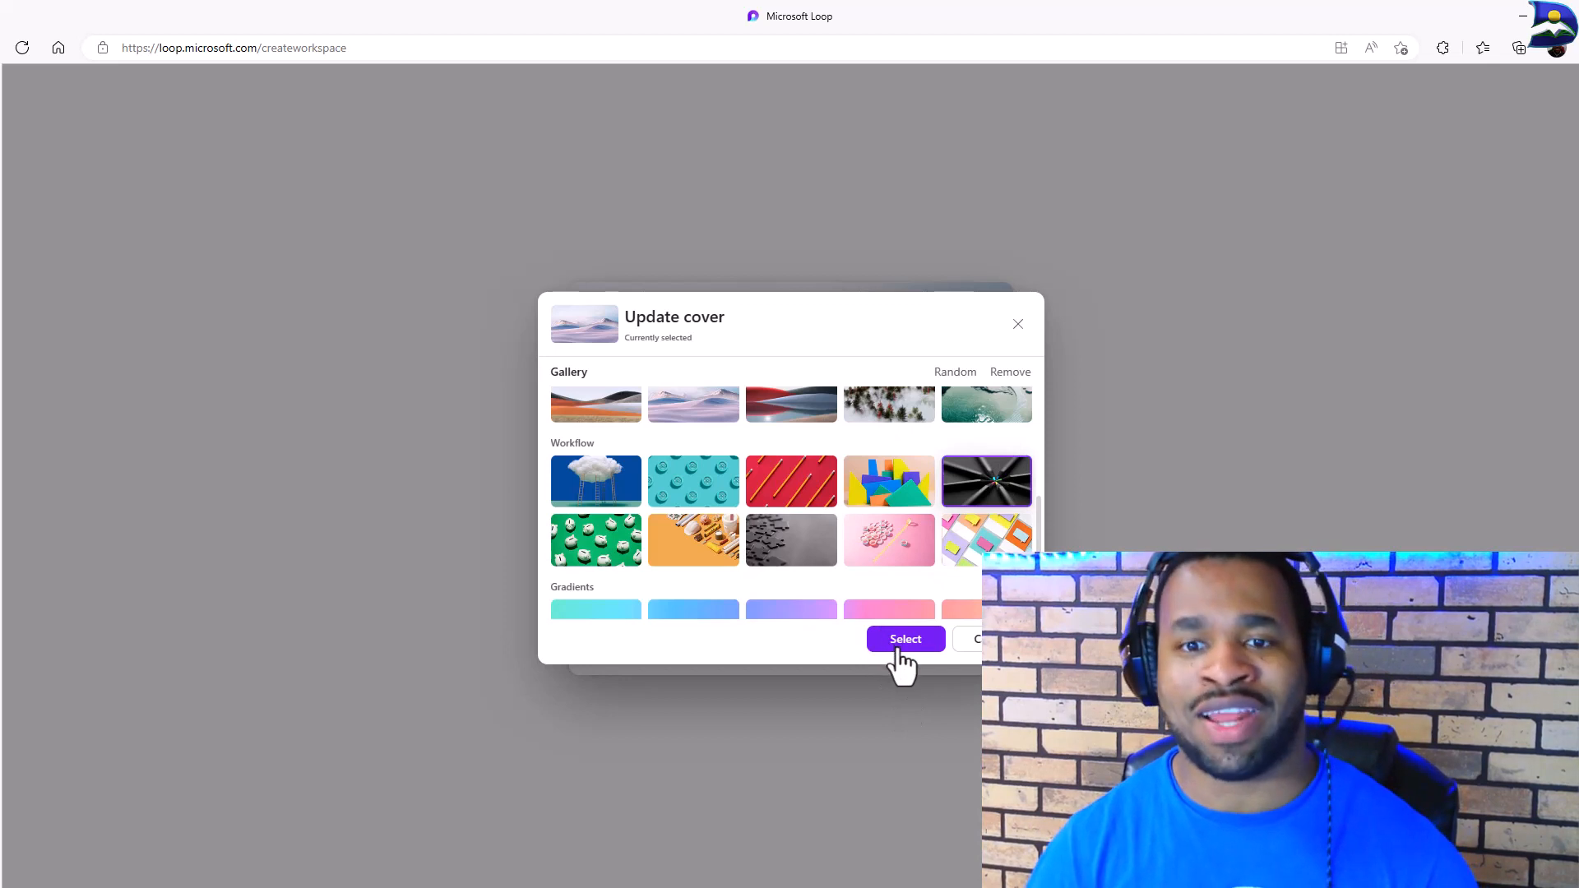
click(905, 640)
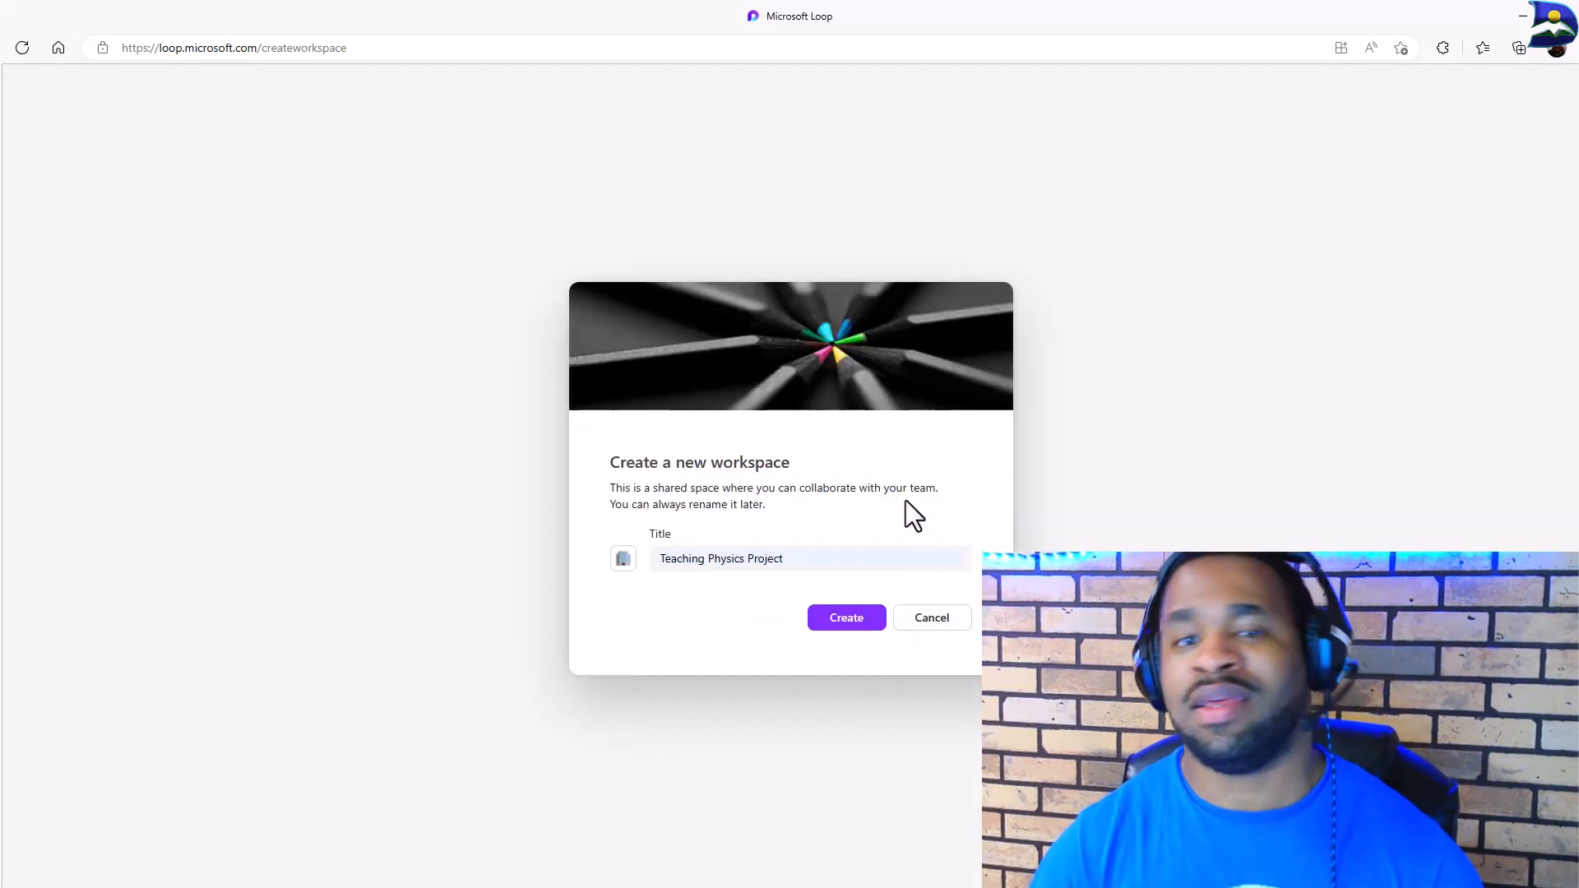
mouse_move(846, 361)
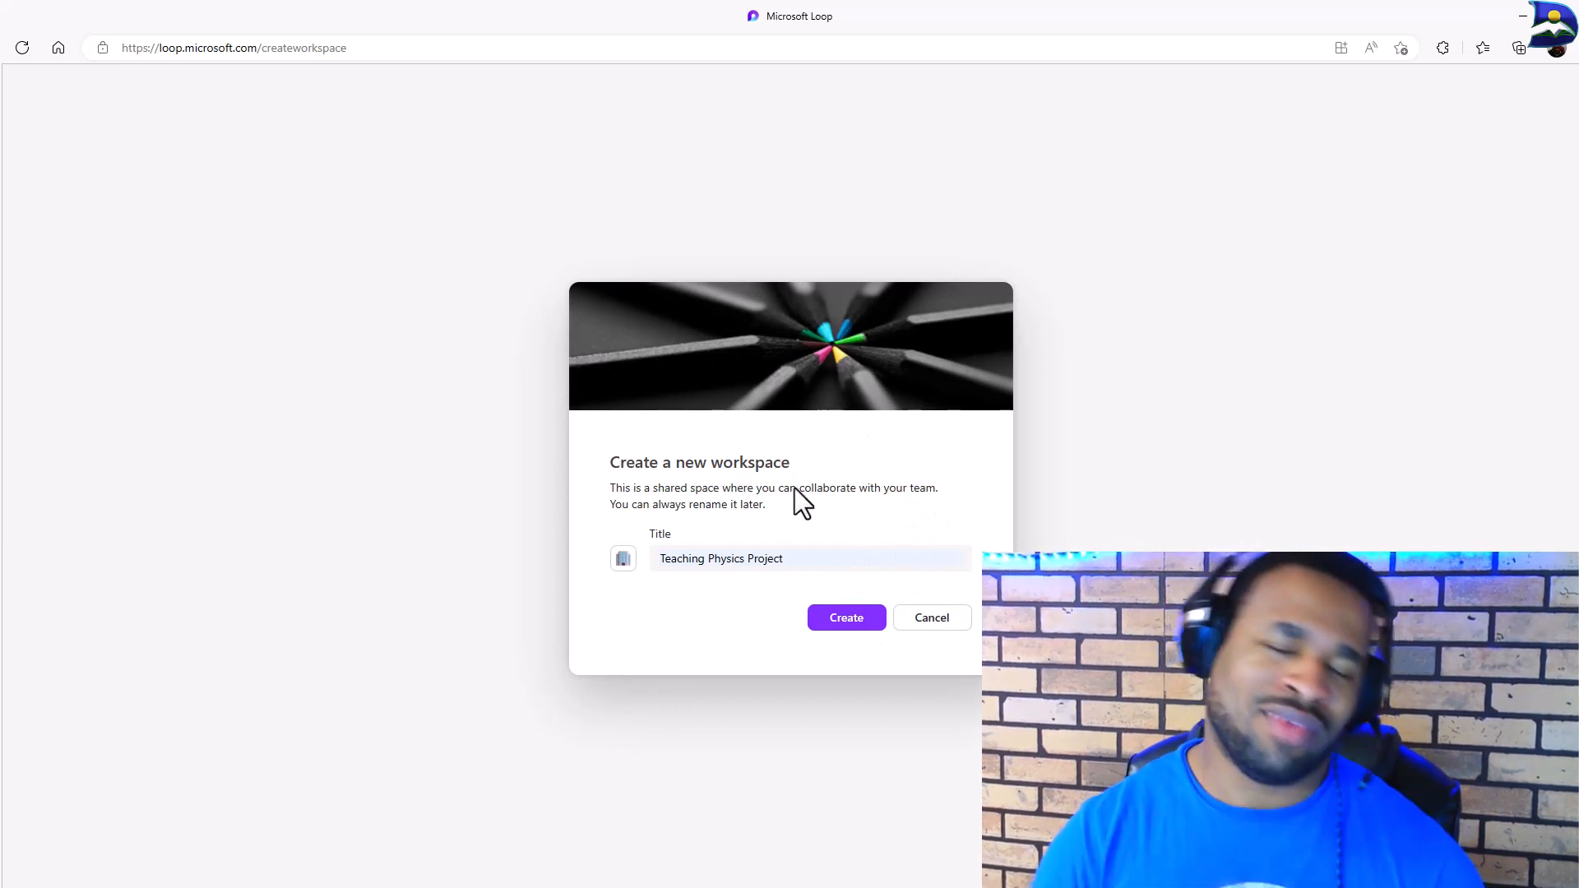
click(842, 629)
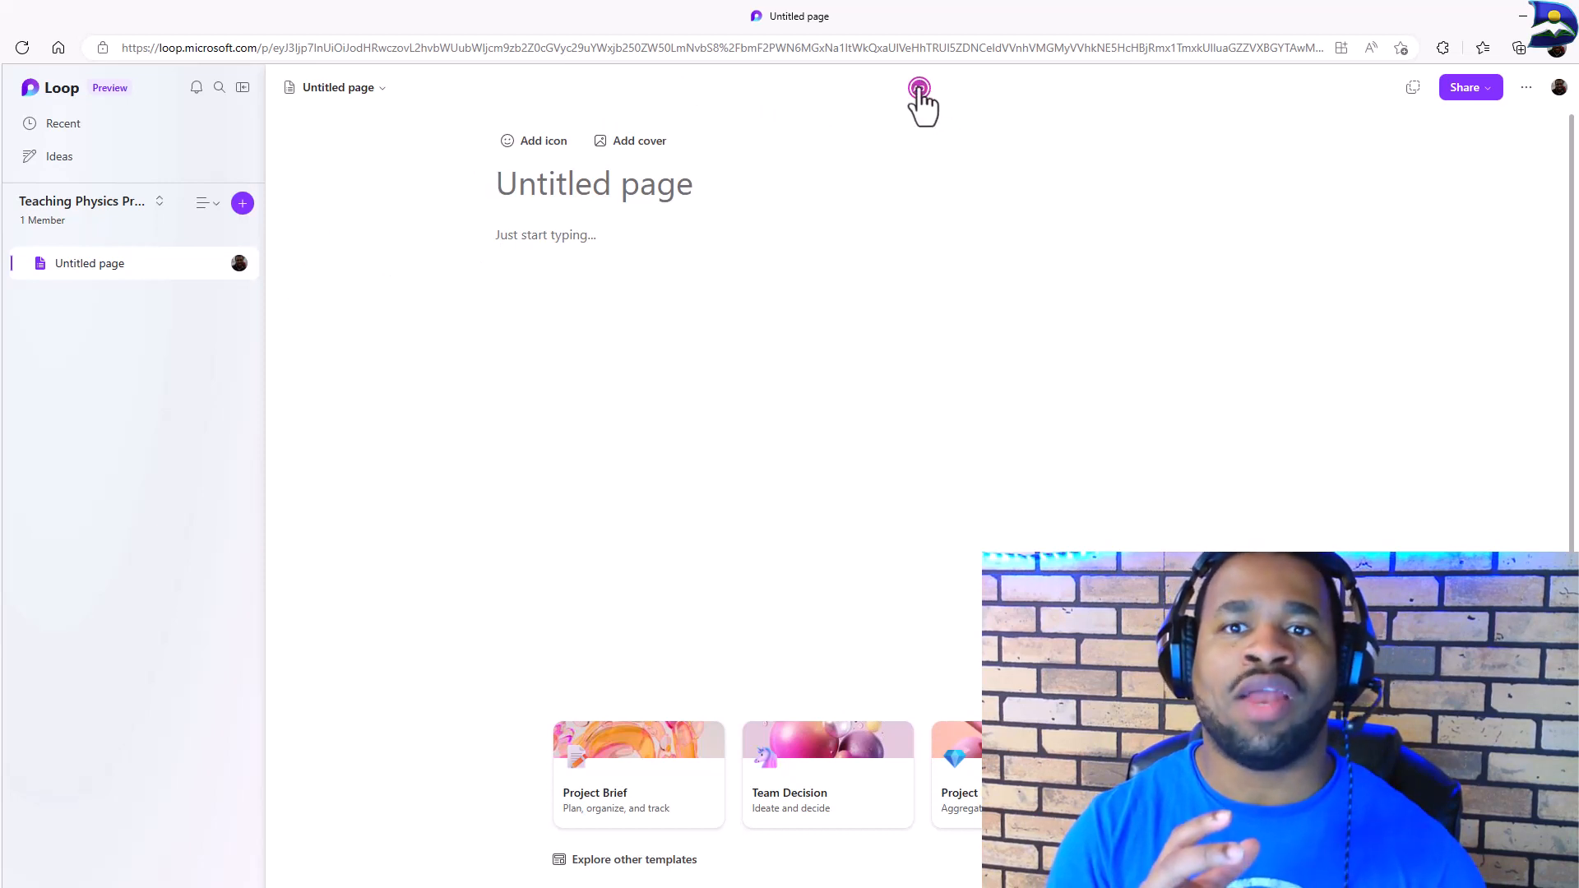
Add a second blank page to the Teaching Physics Project workspace
mouse_move(921, 102)
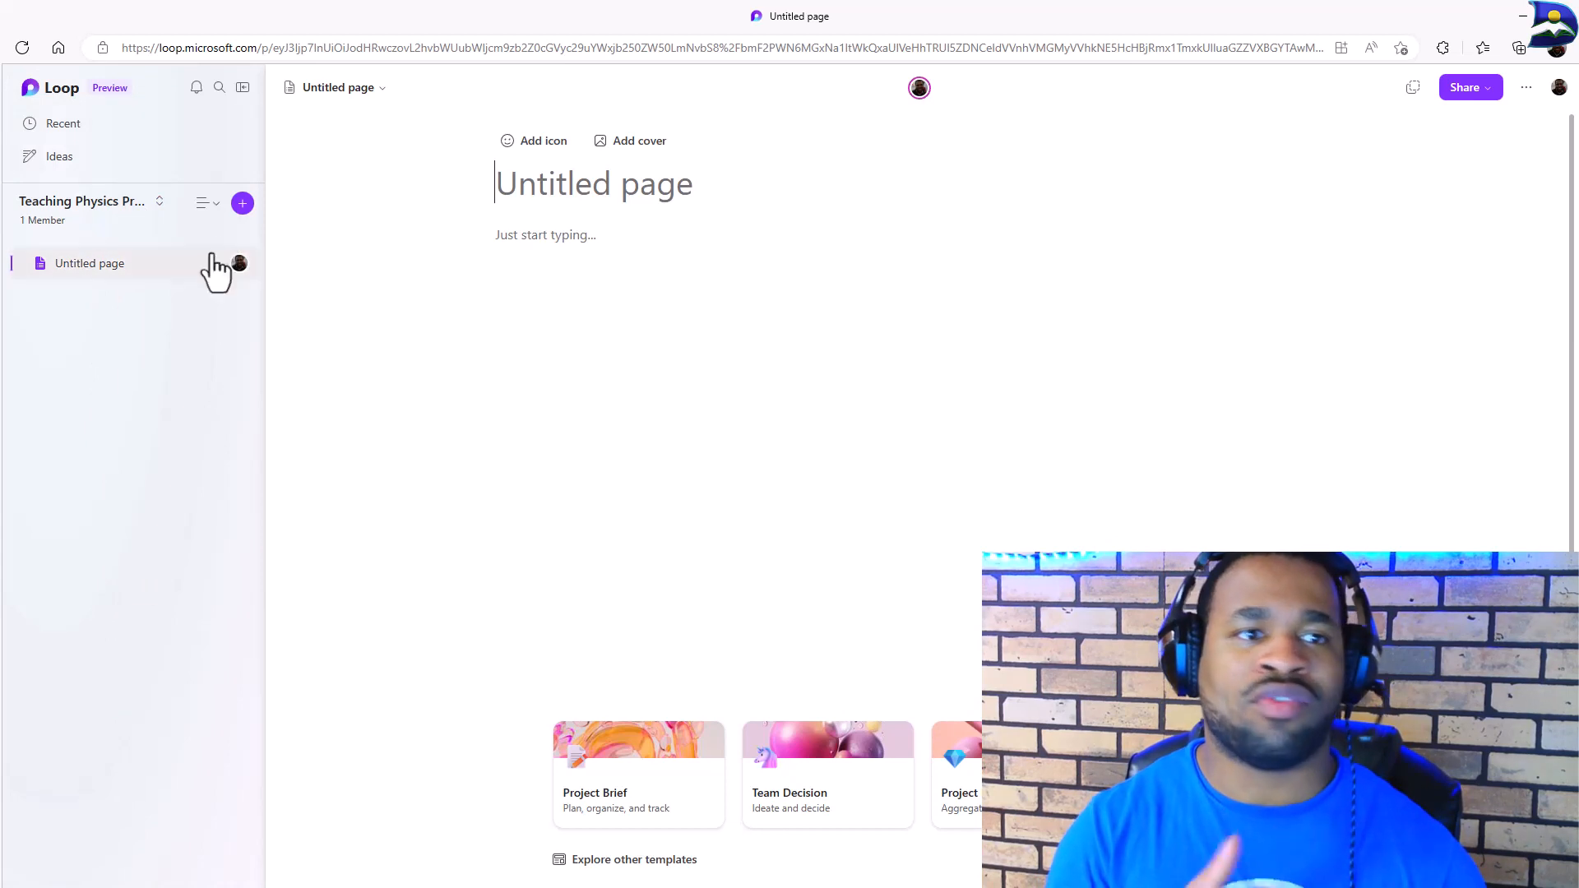
click(244, 205)
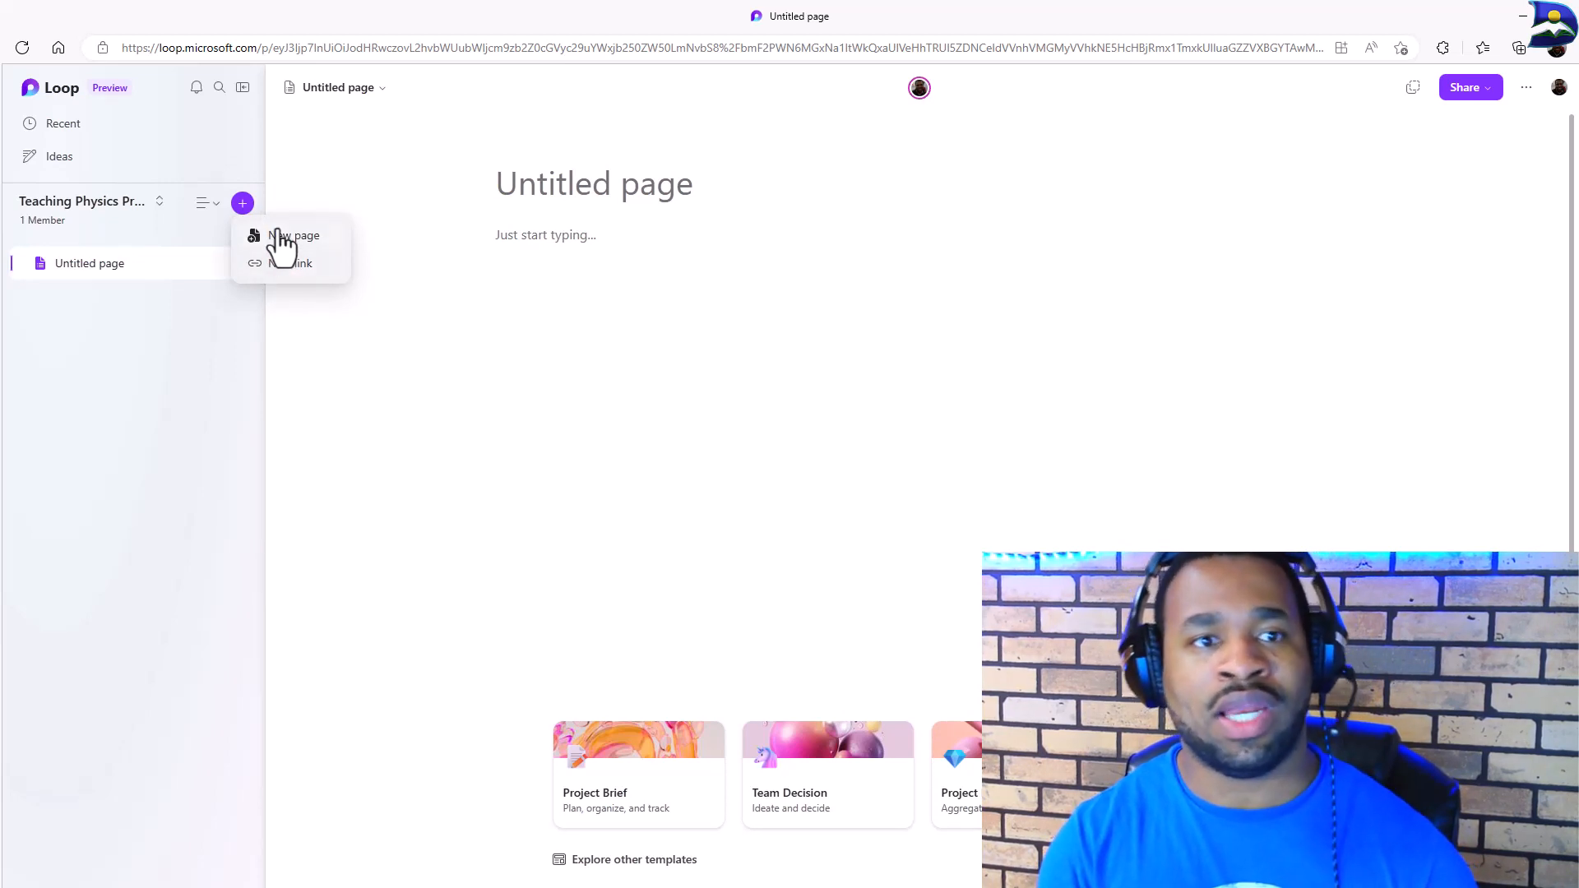
click(281, 240)
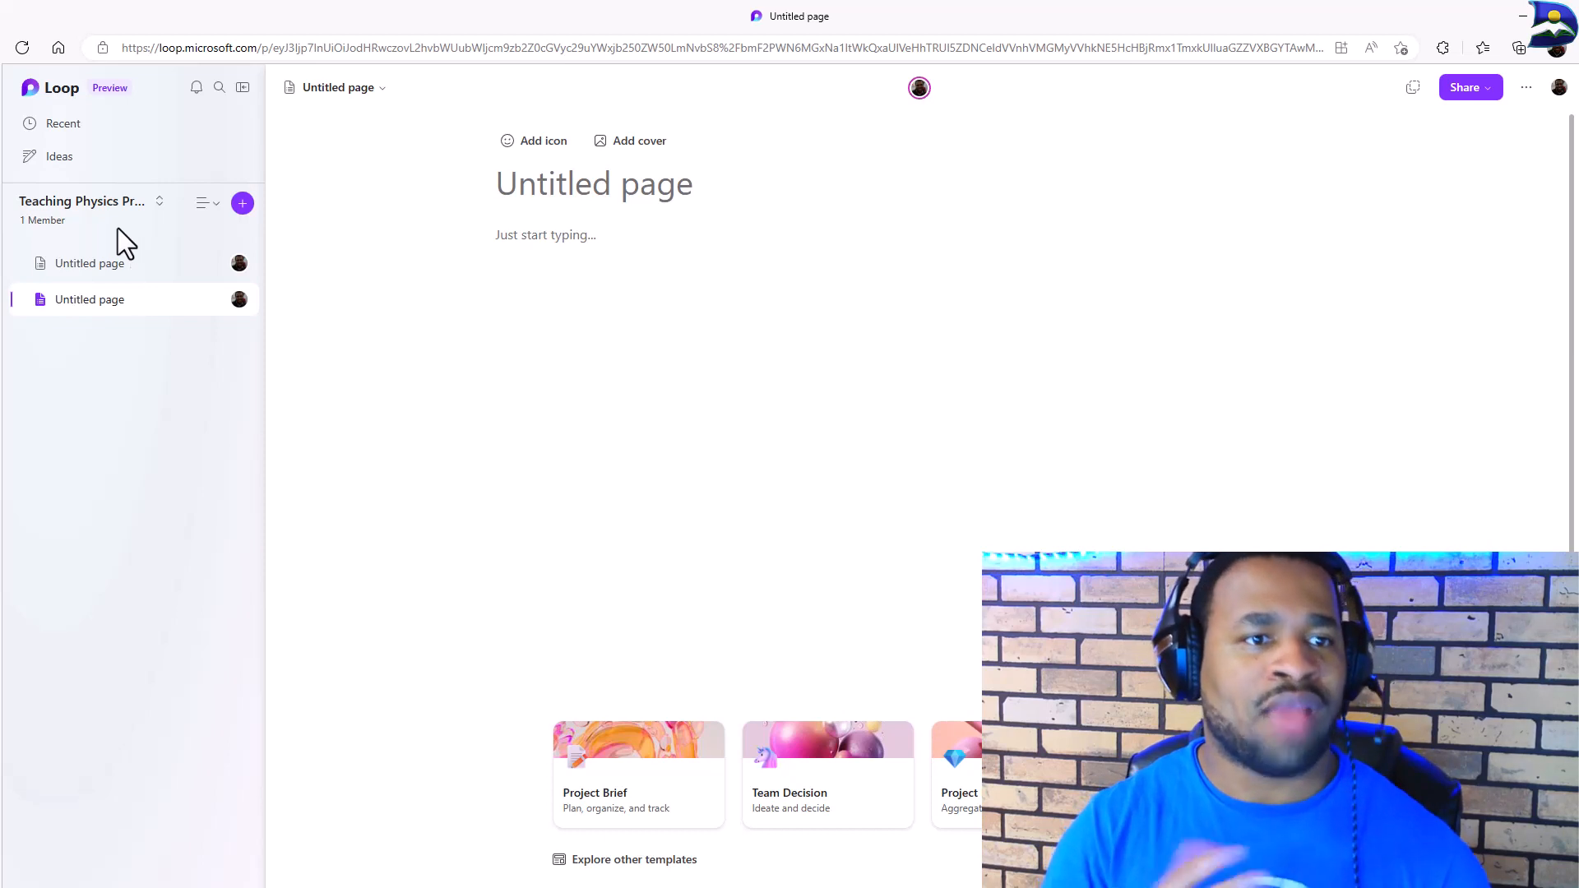
Title the workspace's first page Curriculum Overview and its second page Resources
click(123, 265)
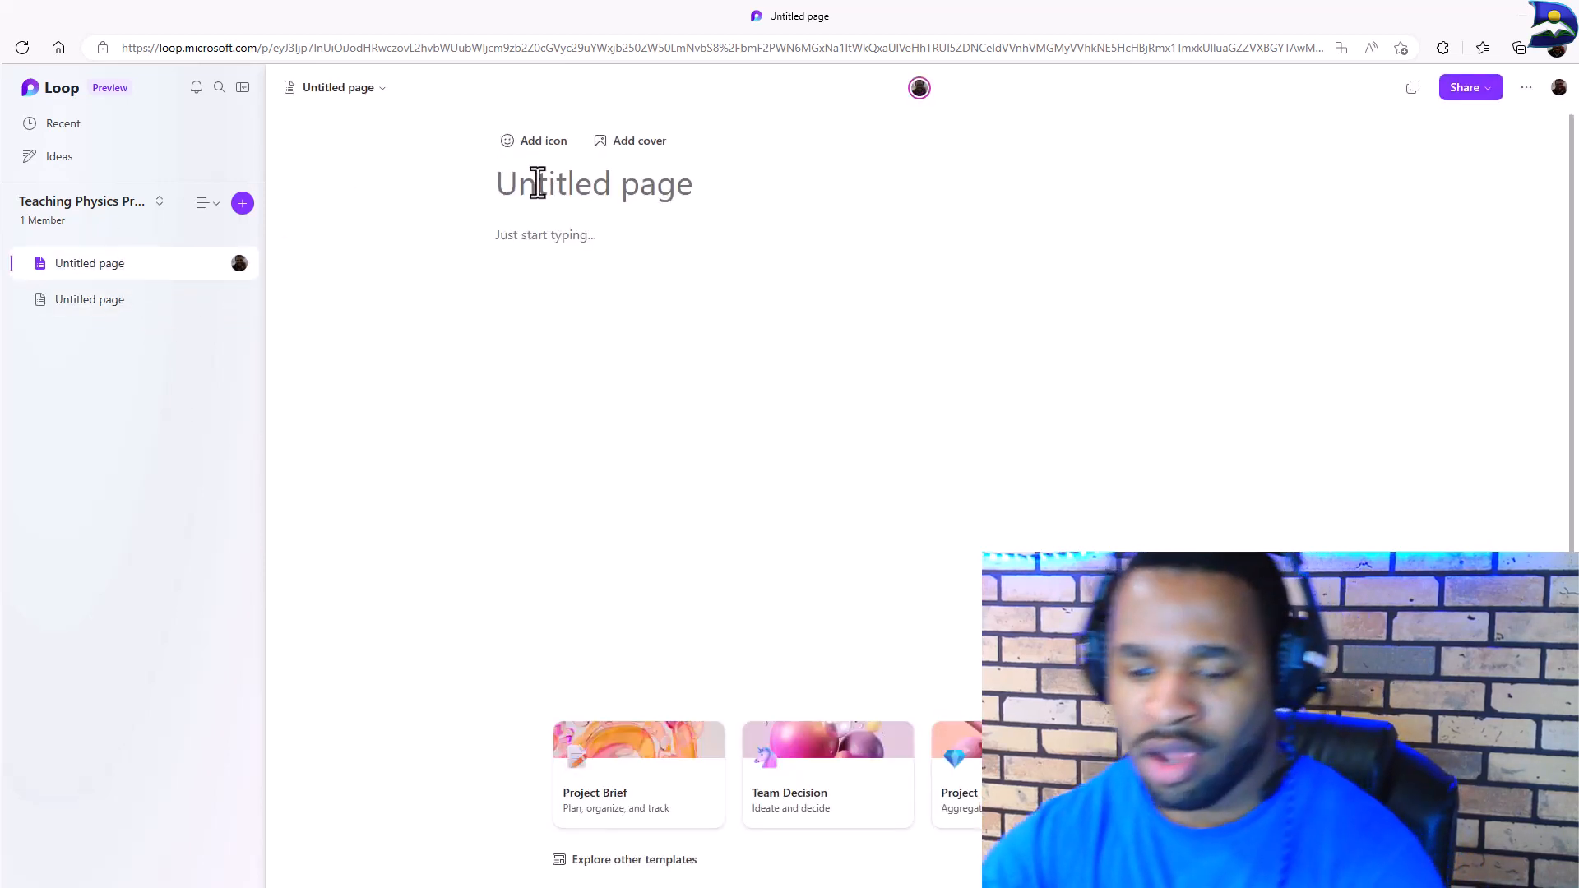
text(Curriculum Overvi)
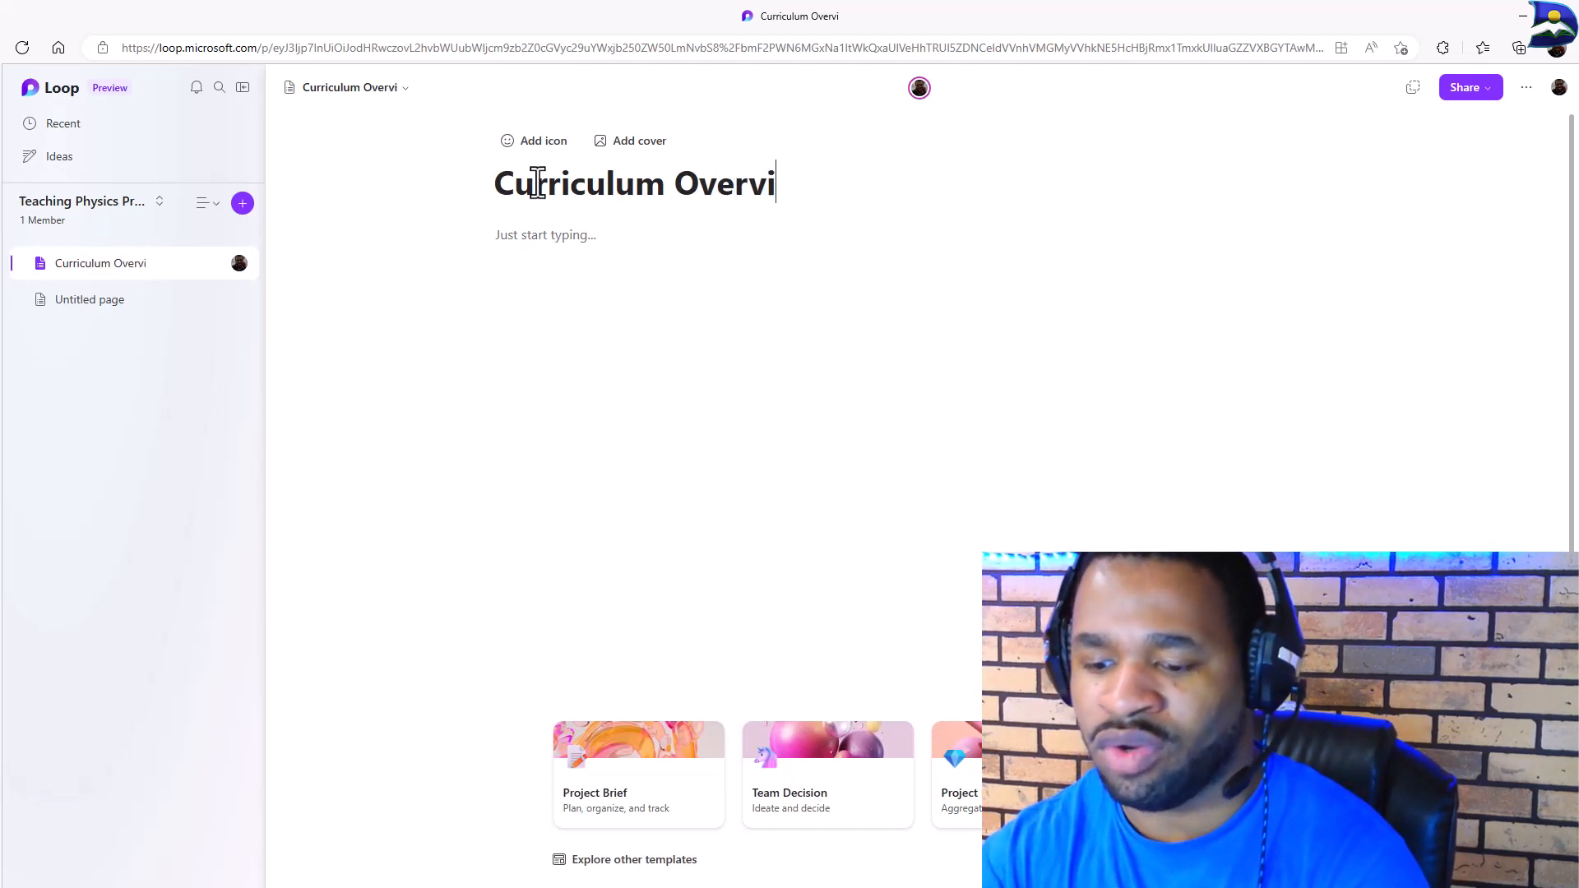
text(ew)
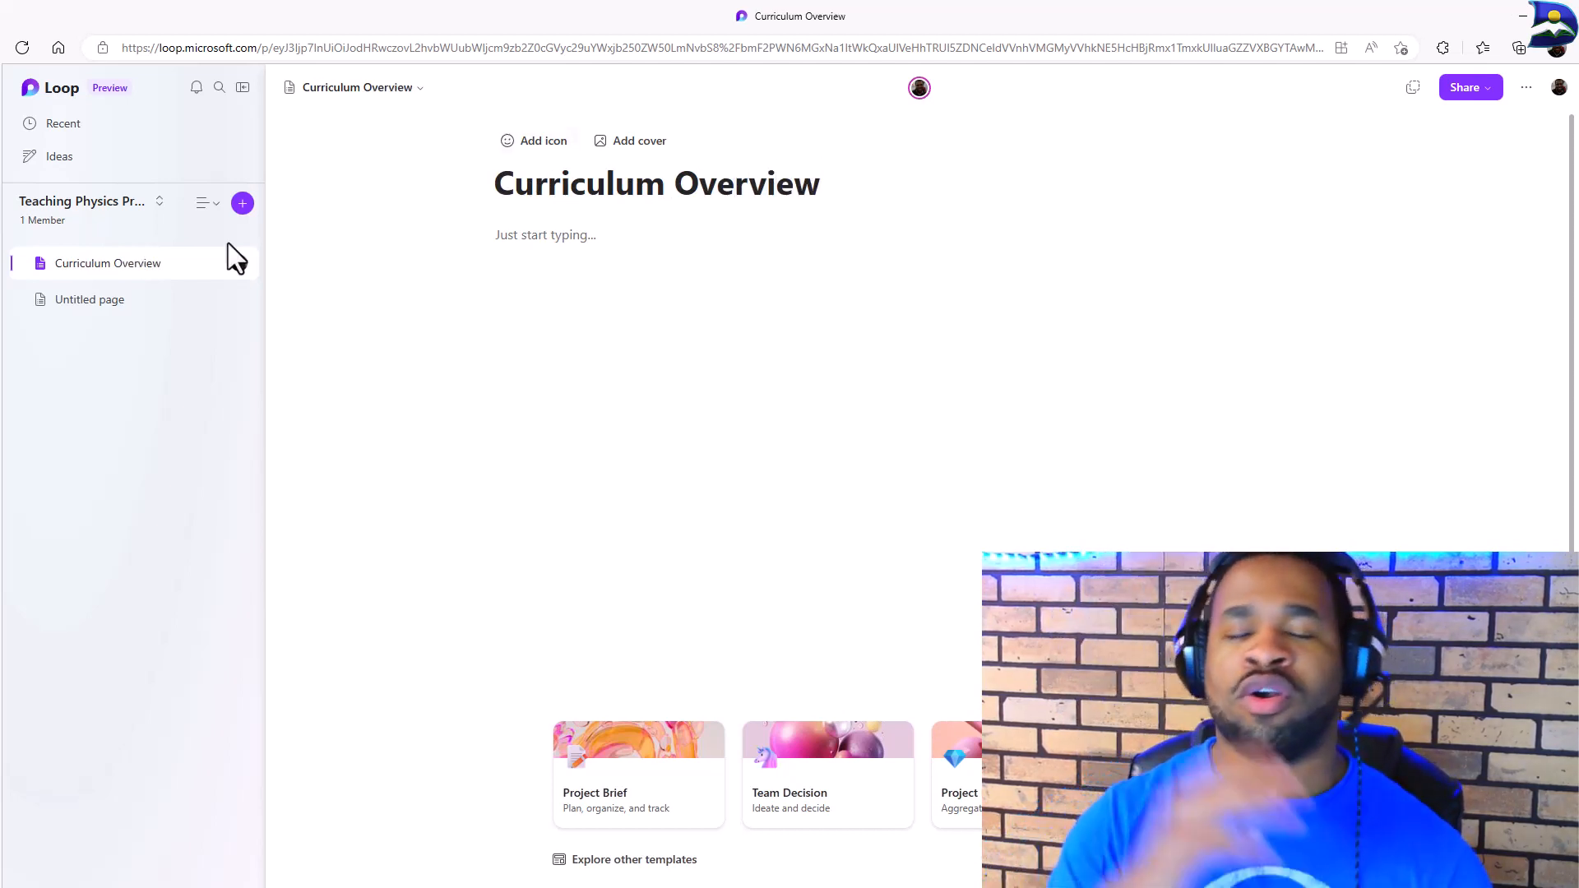
click(103, 306)
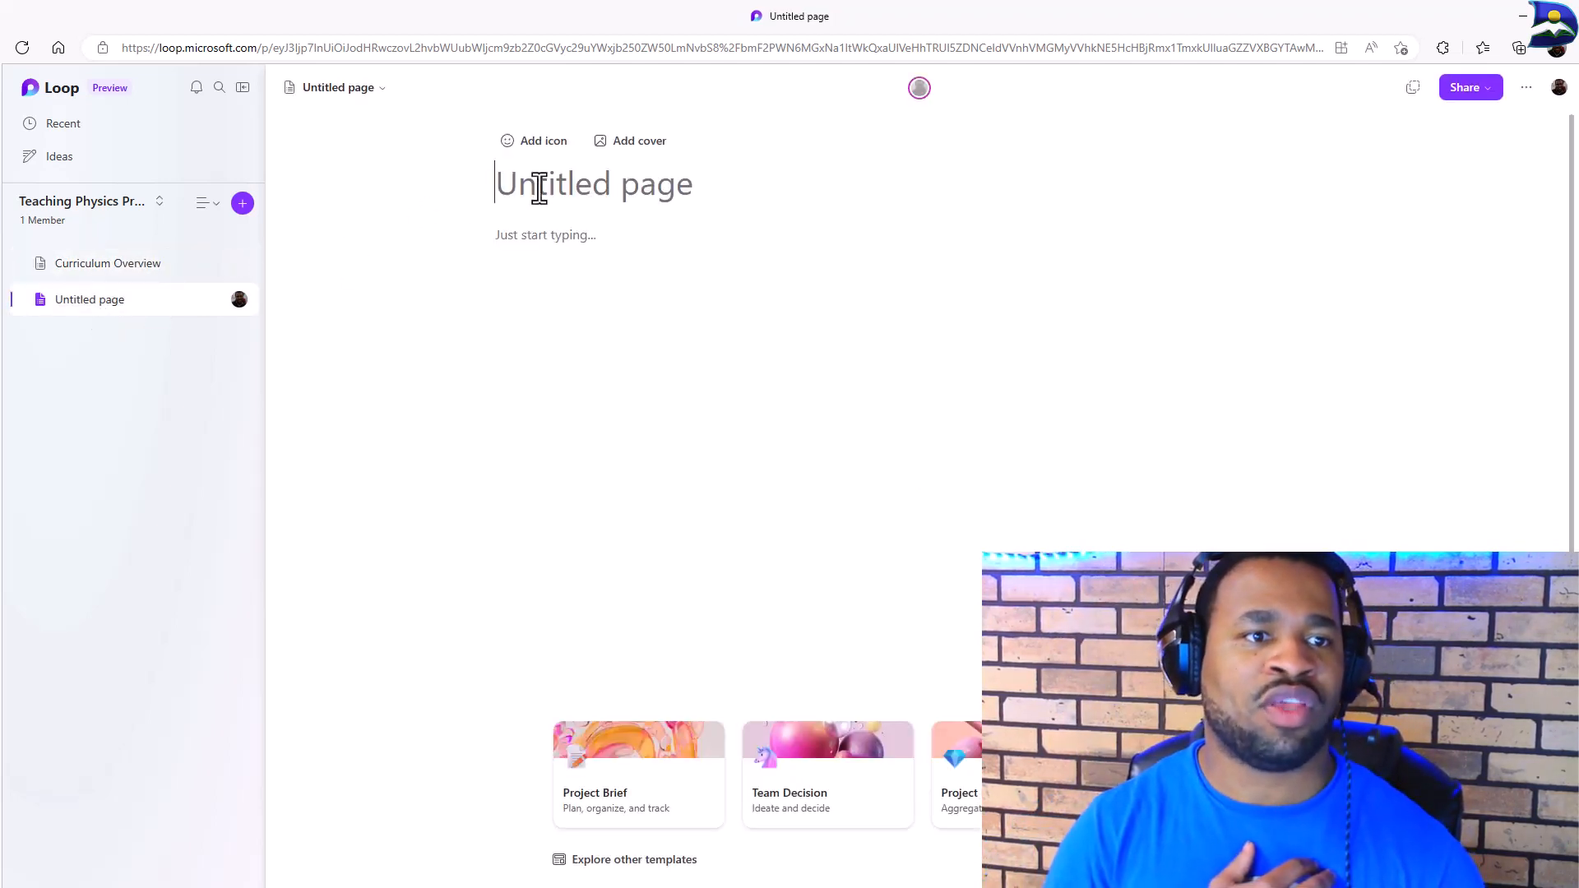
text(Resources)
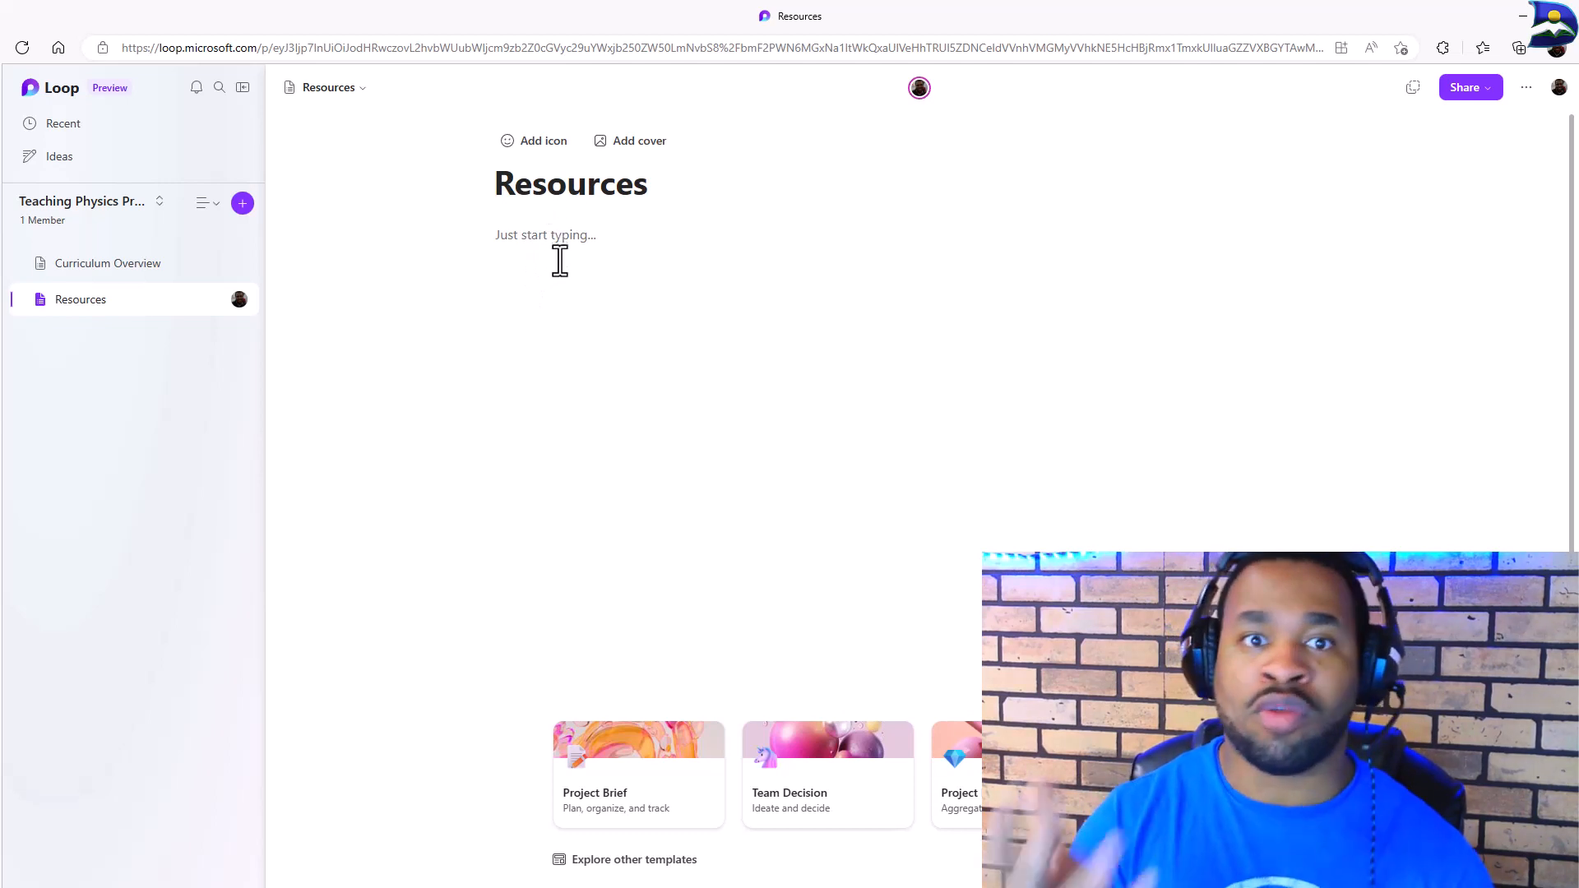
Open the Curriculum Overview page and browse its cover gallery from Abstract to Gradients without choosing a cover
click(100, 265)
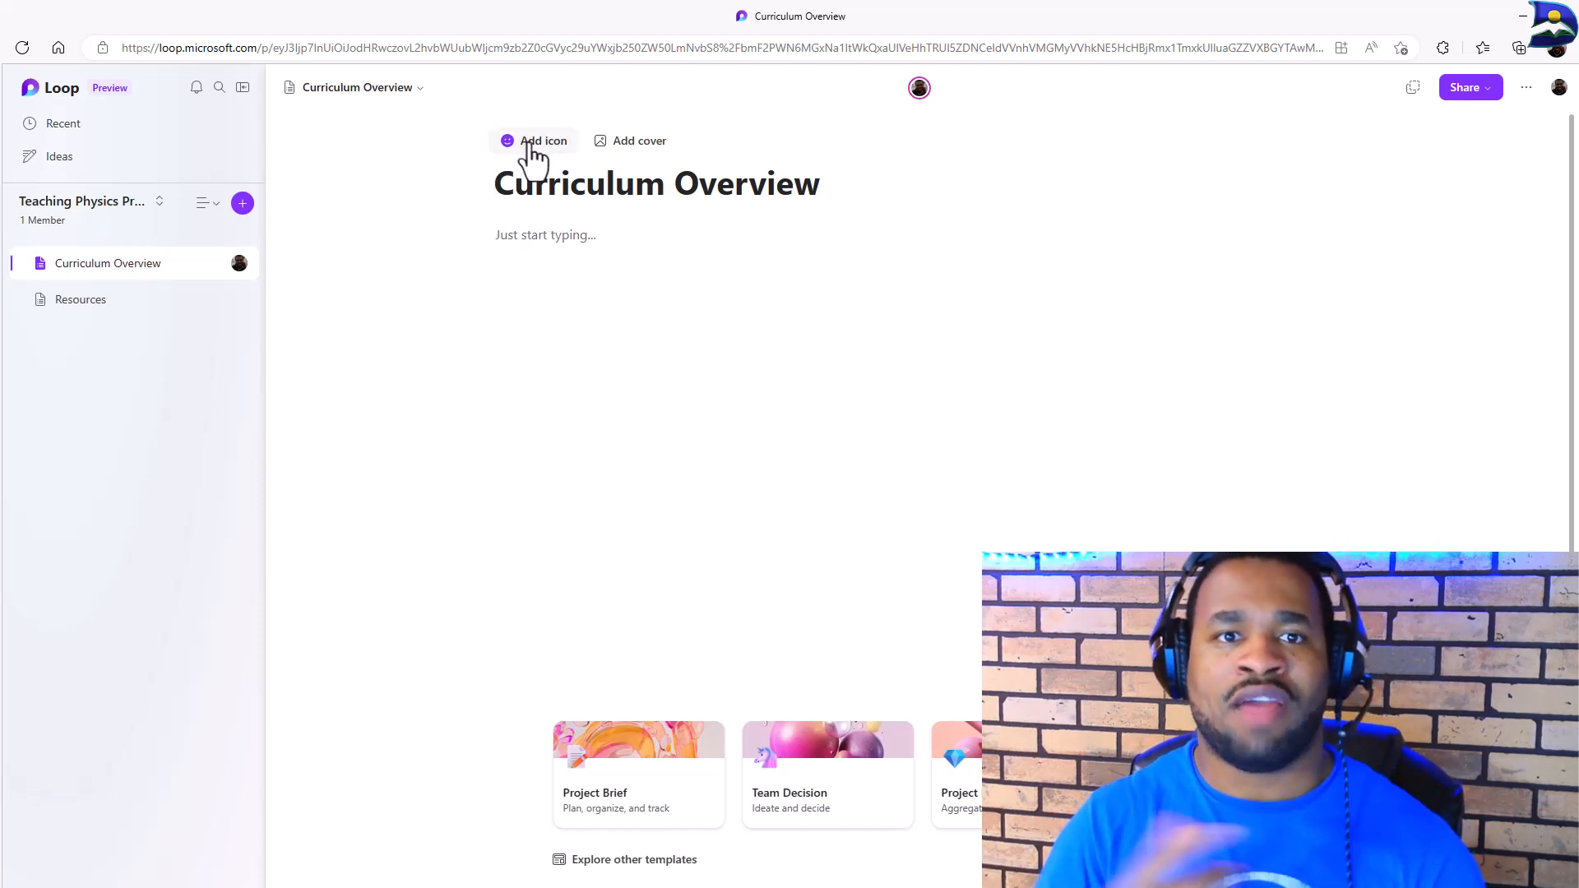
click(649, 148)
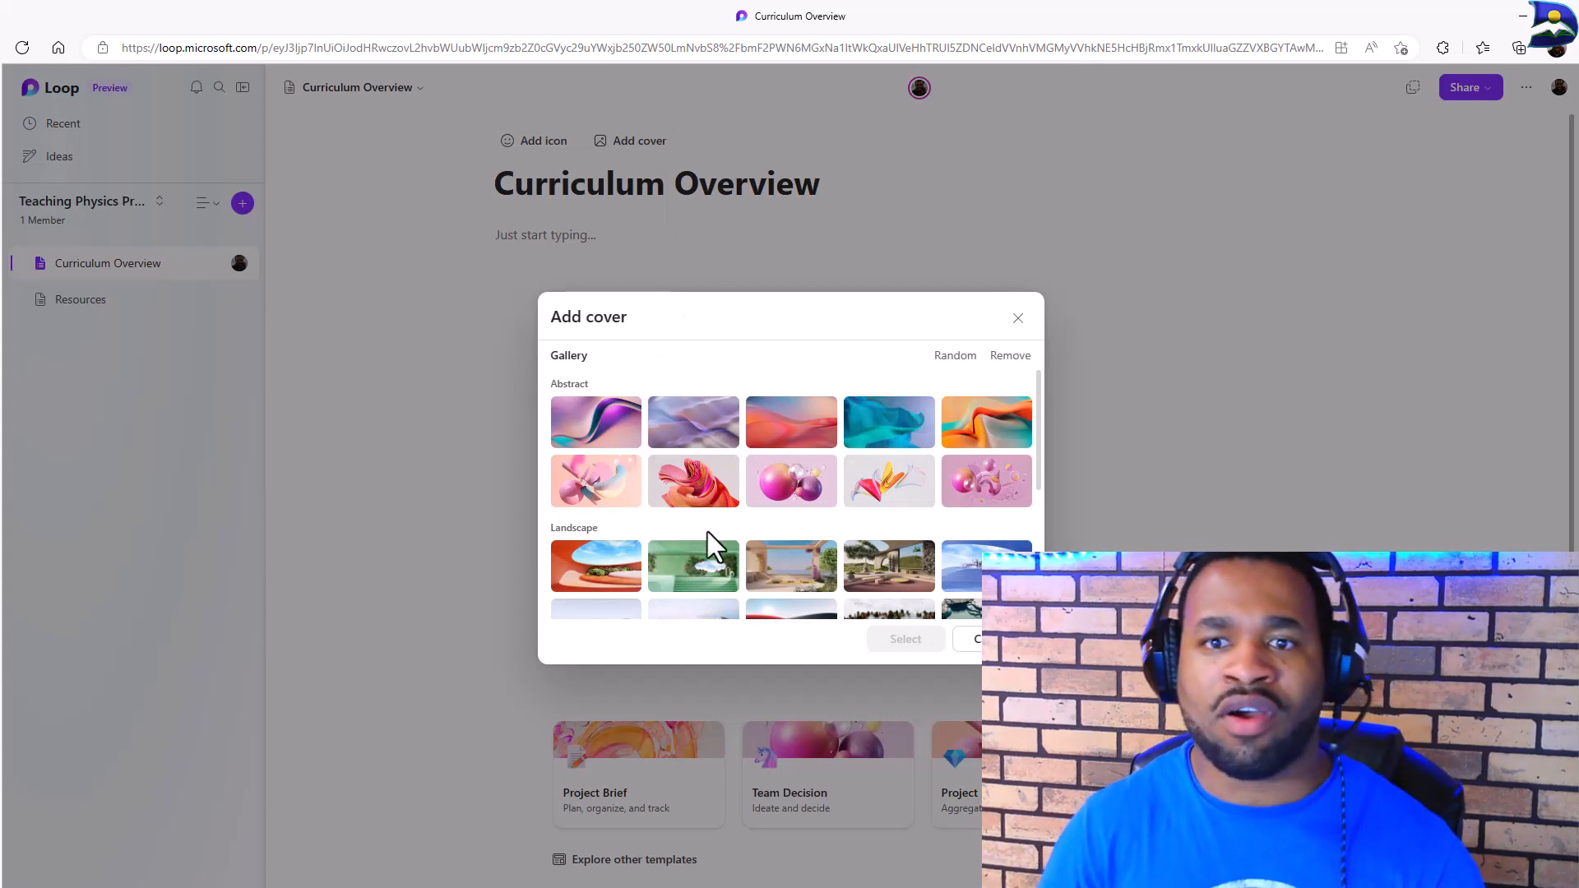
scroll(715, 568, down, 2)
scroll(743, 594, down, 2)
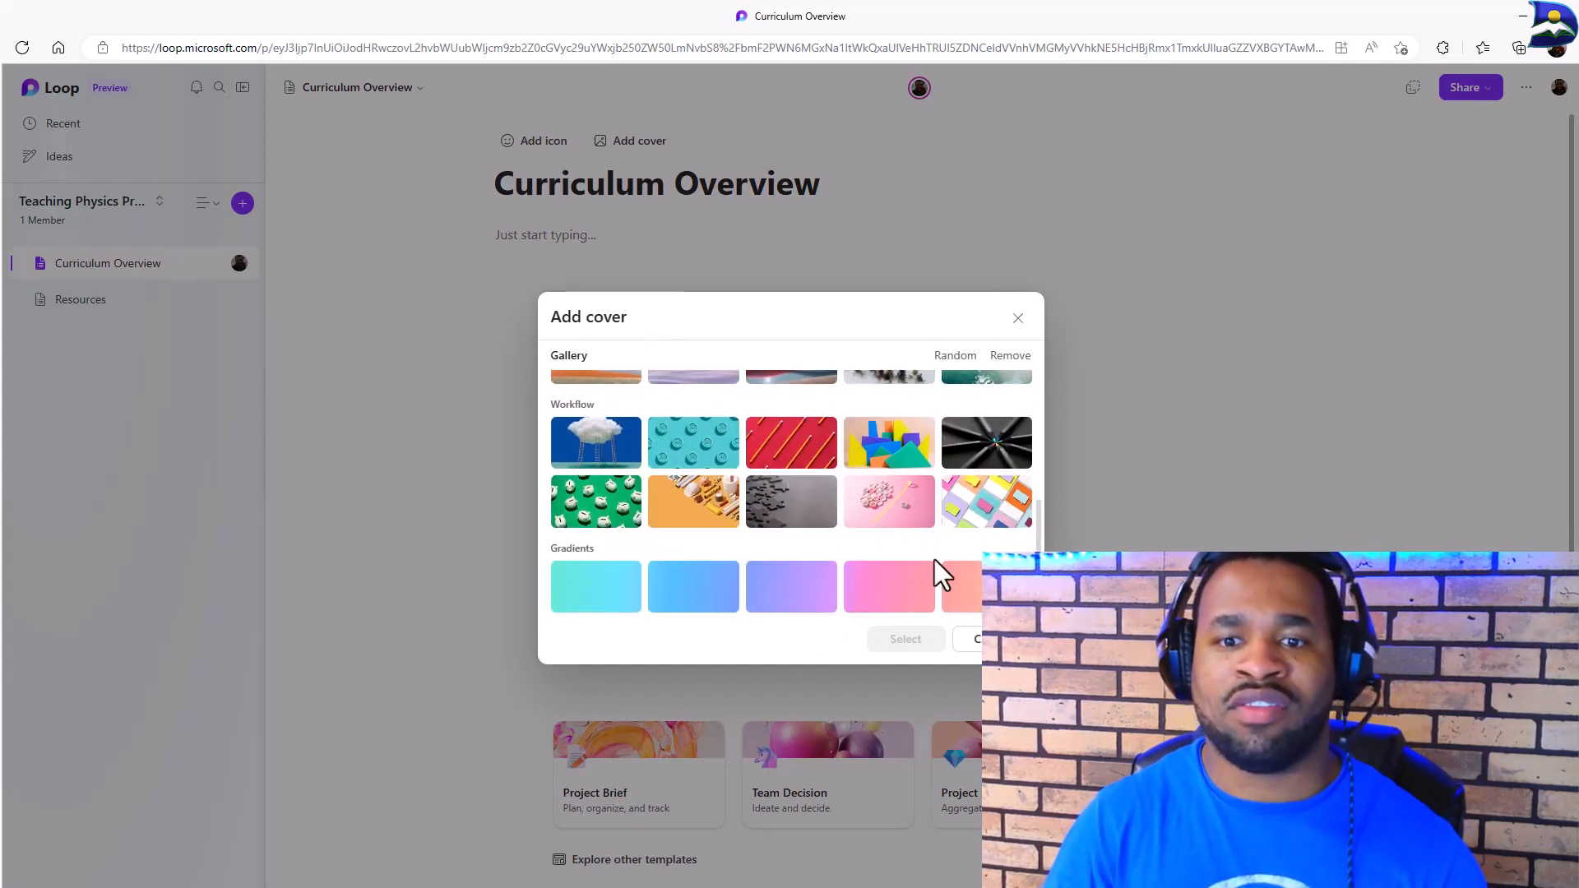
scroll(752, 514, up, 4)
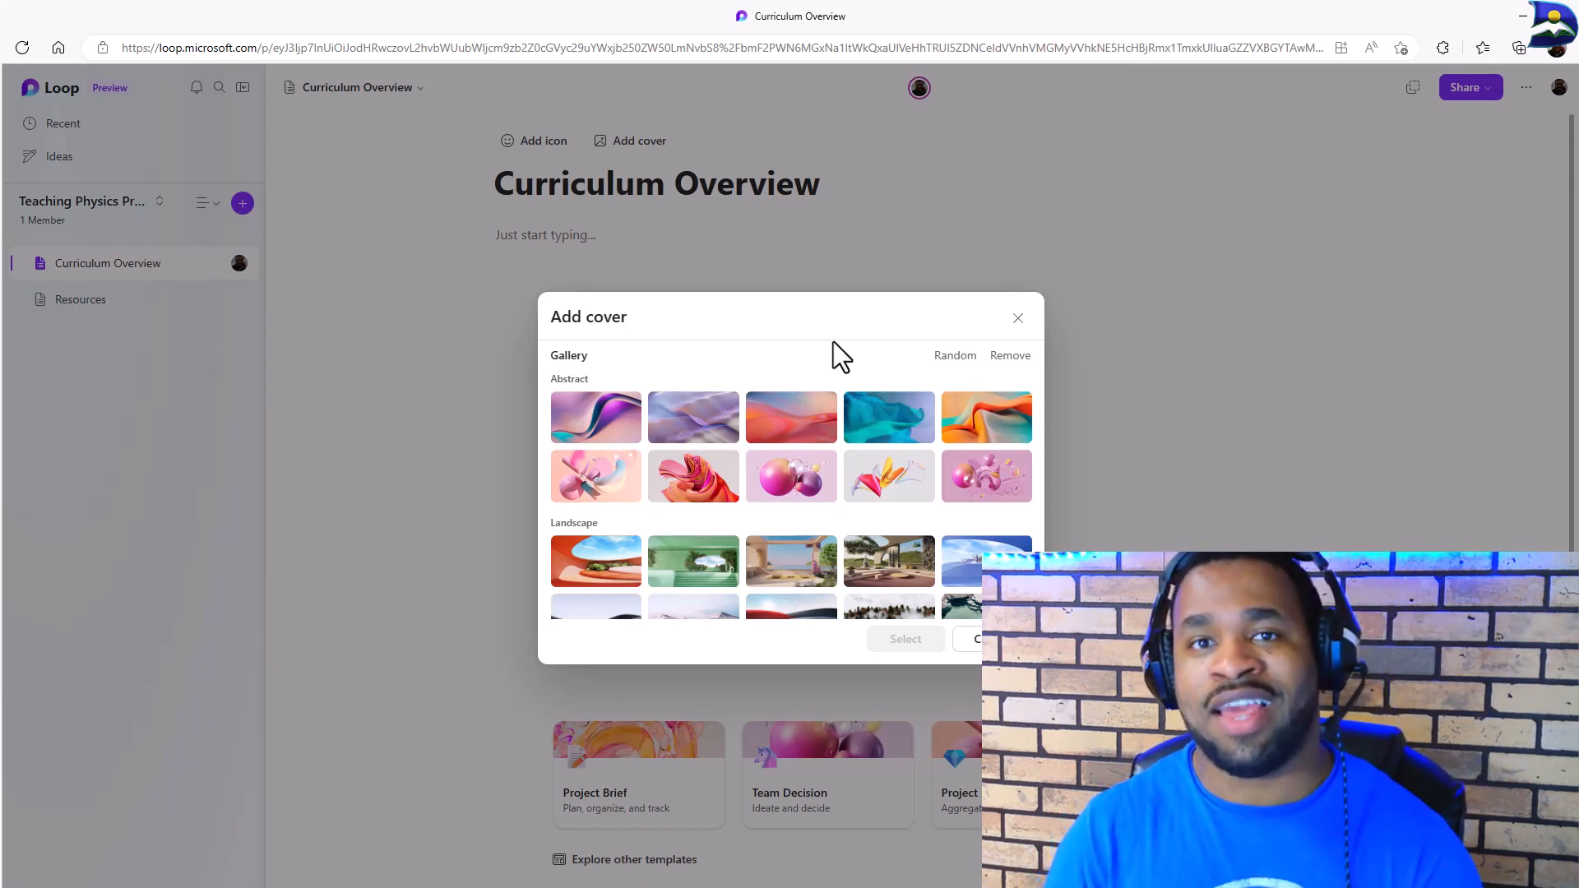
click(1011, 309)
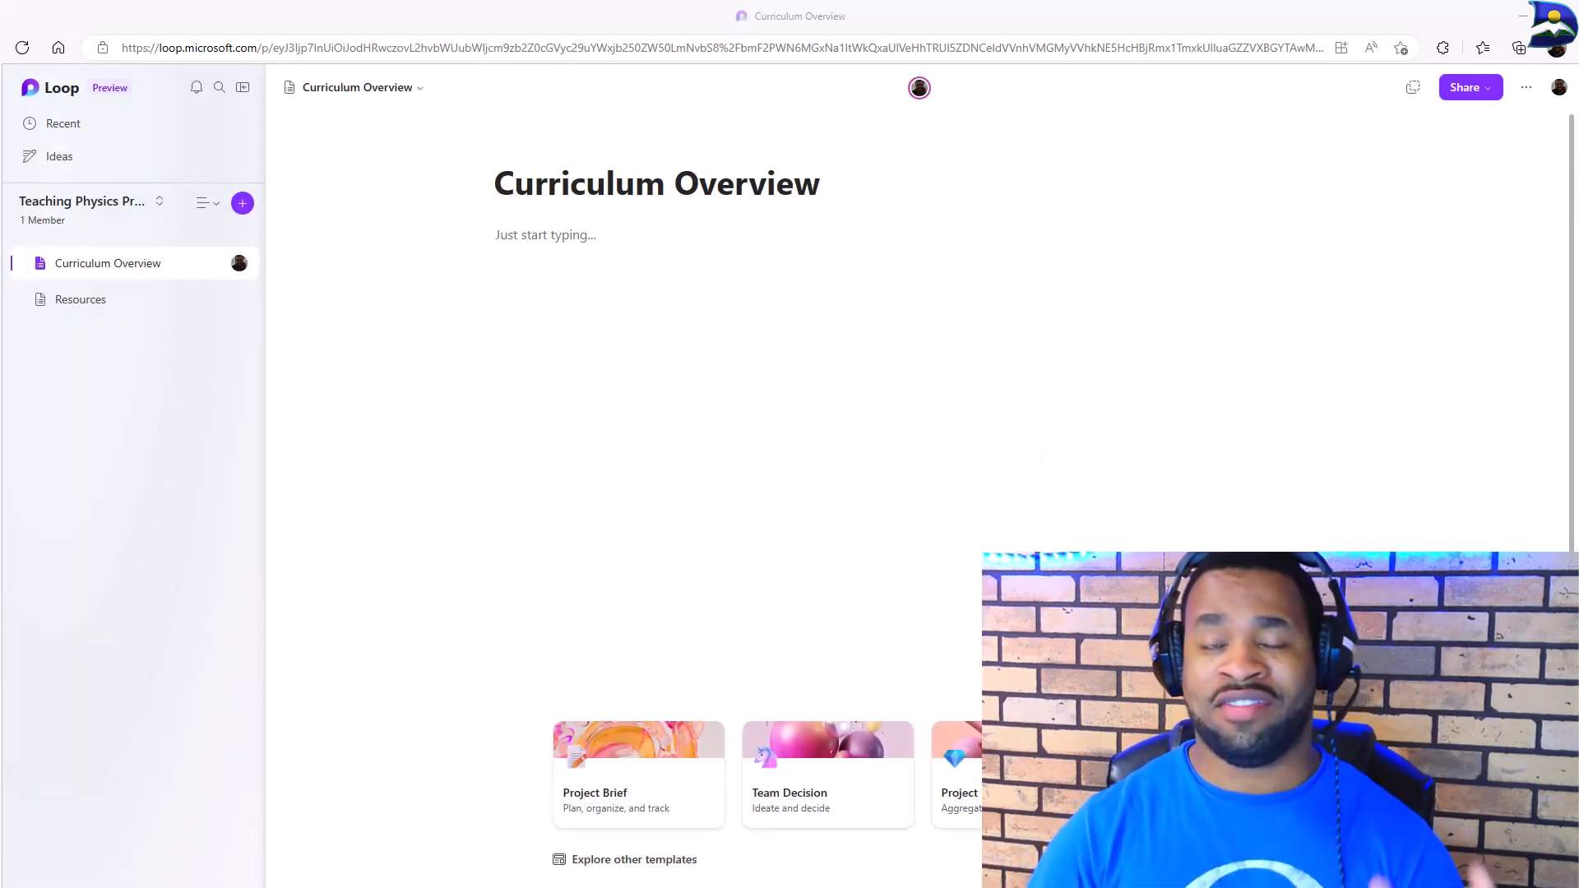
View the Resources and Curriculum Overview pages in turn, and check the list of recent pages
click(116, 309)
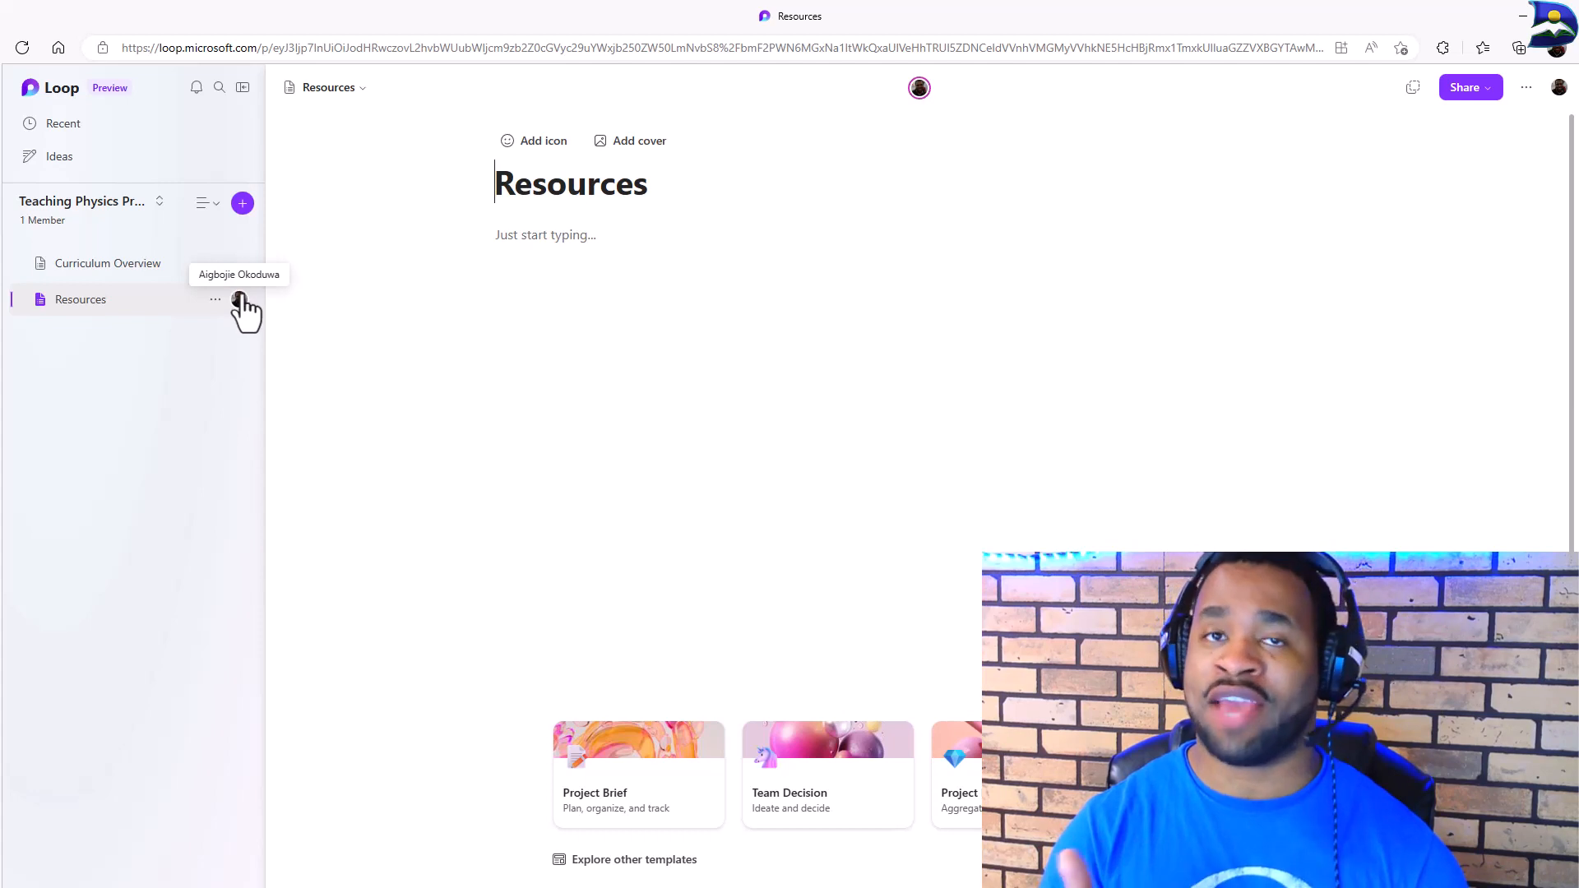
click(115, 264)
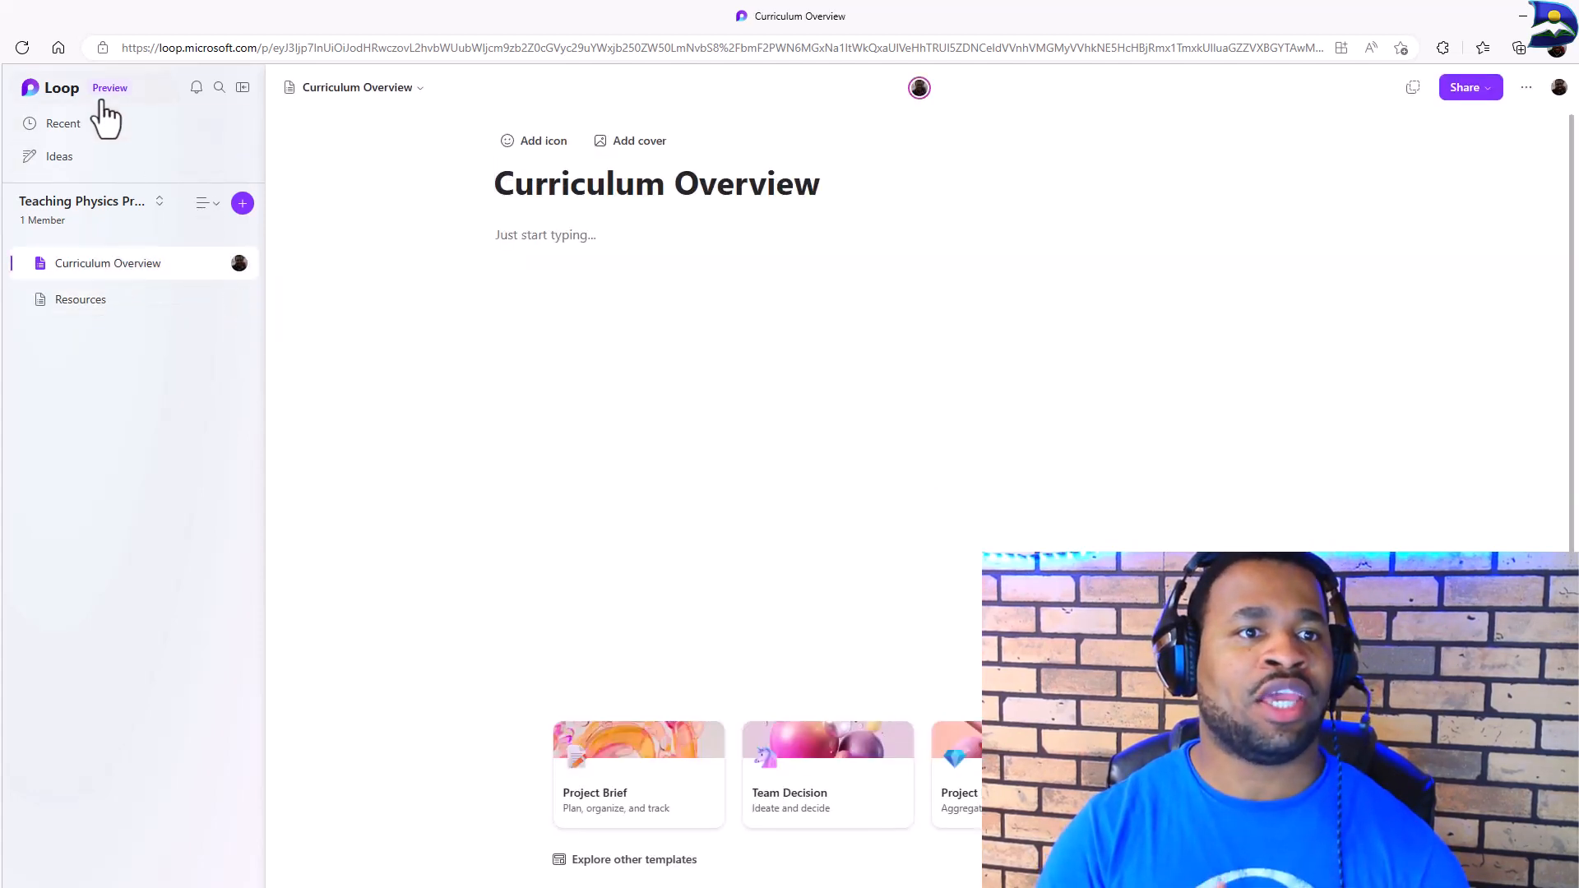
click(149, 127)
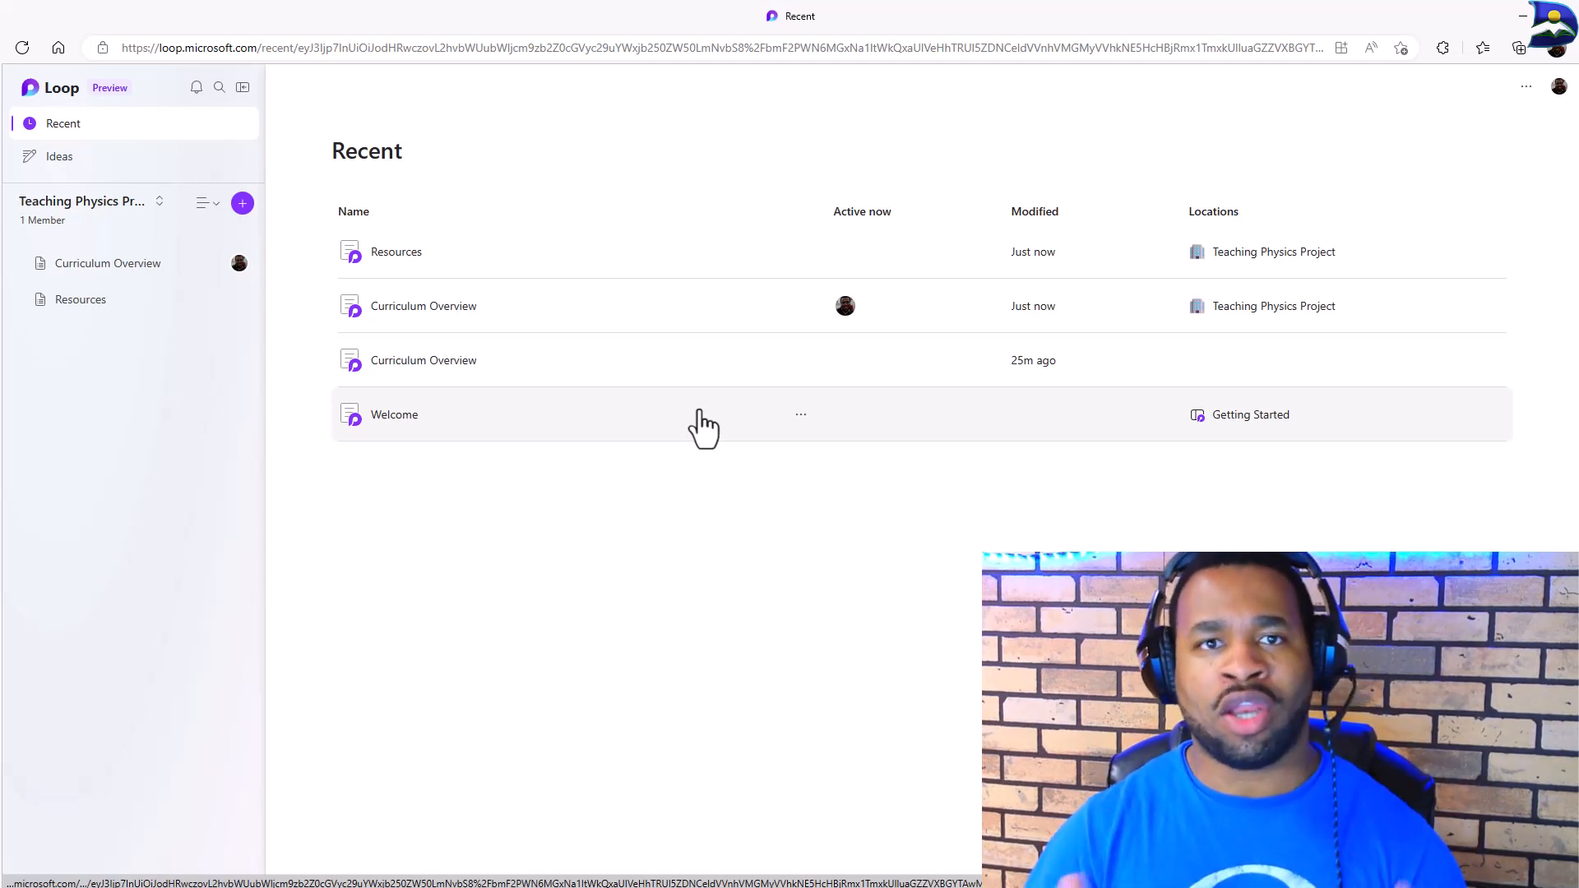
Create a new page in Ideas and title it Topics Physics 12
click(95, 171)
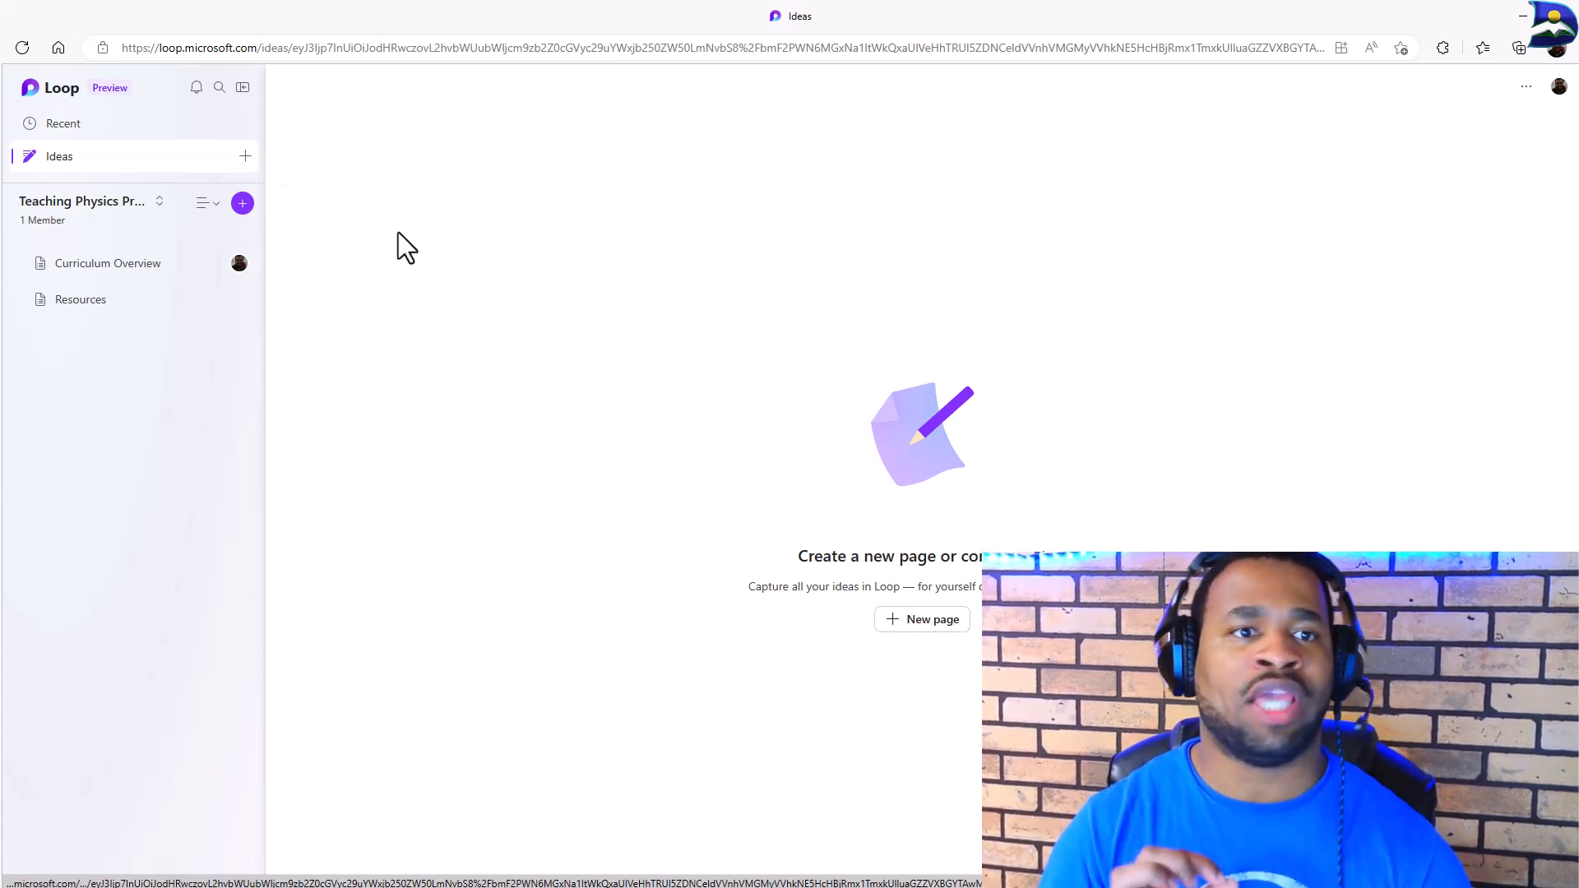
click(245, 158)
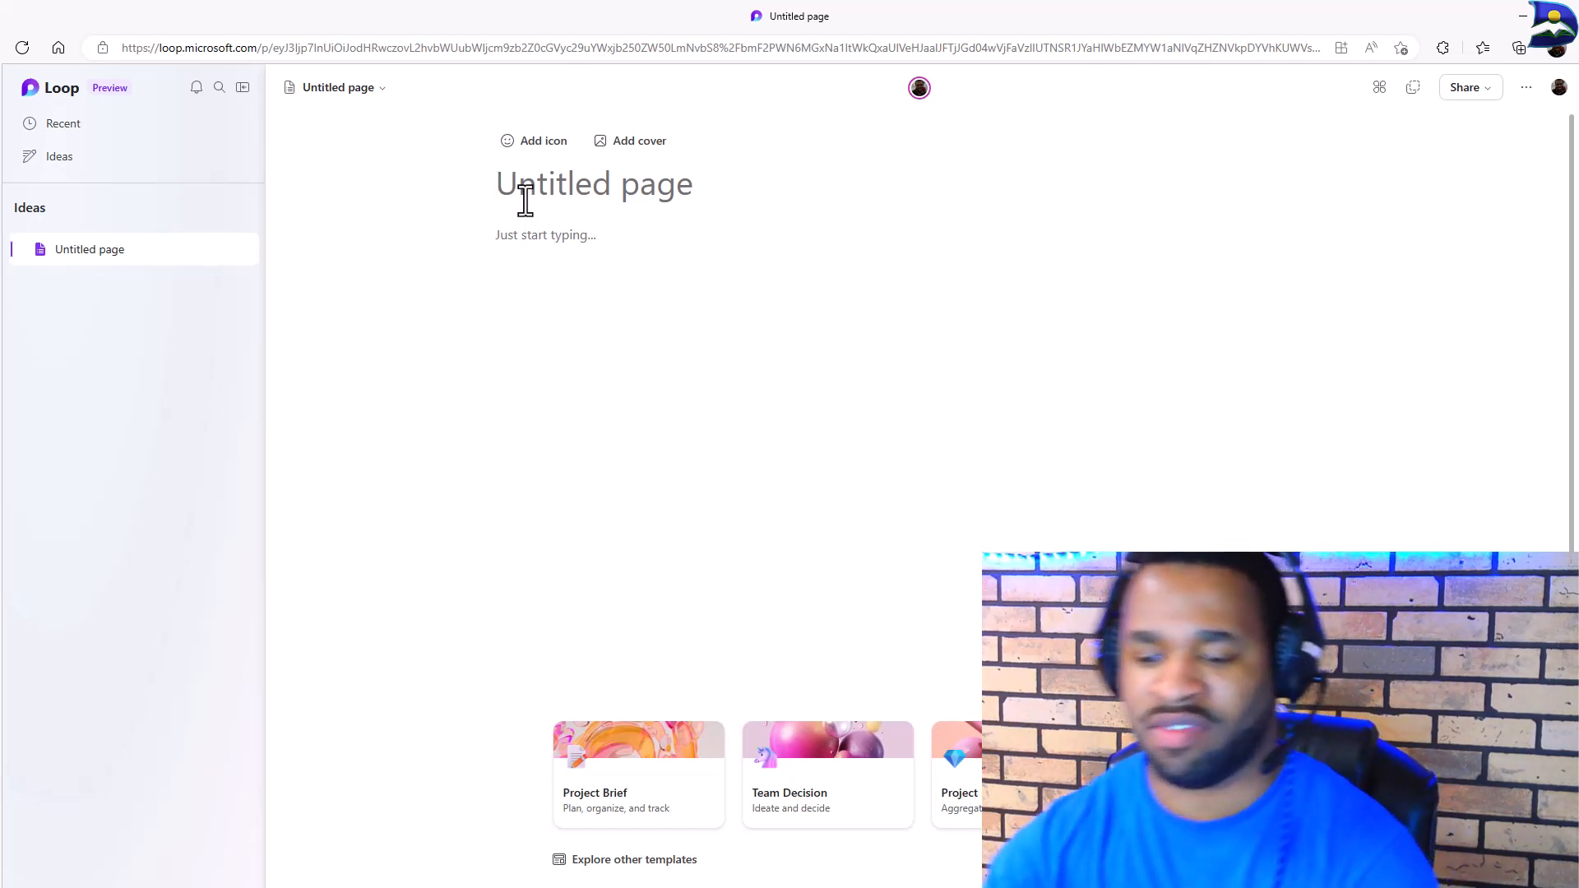
text(Topic)
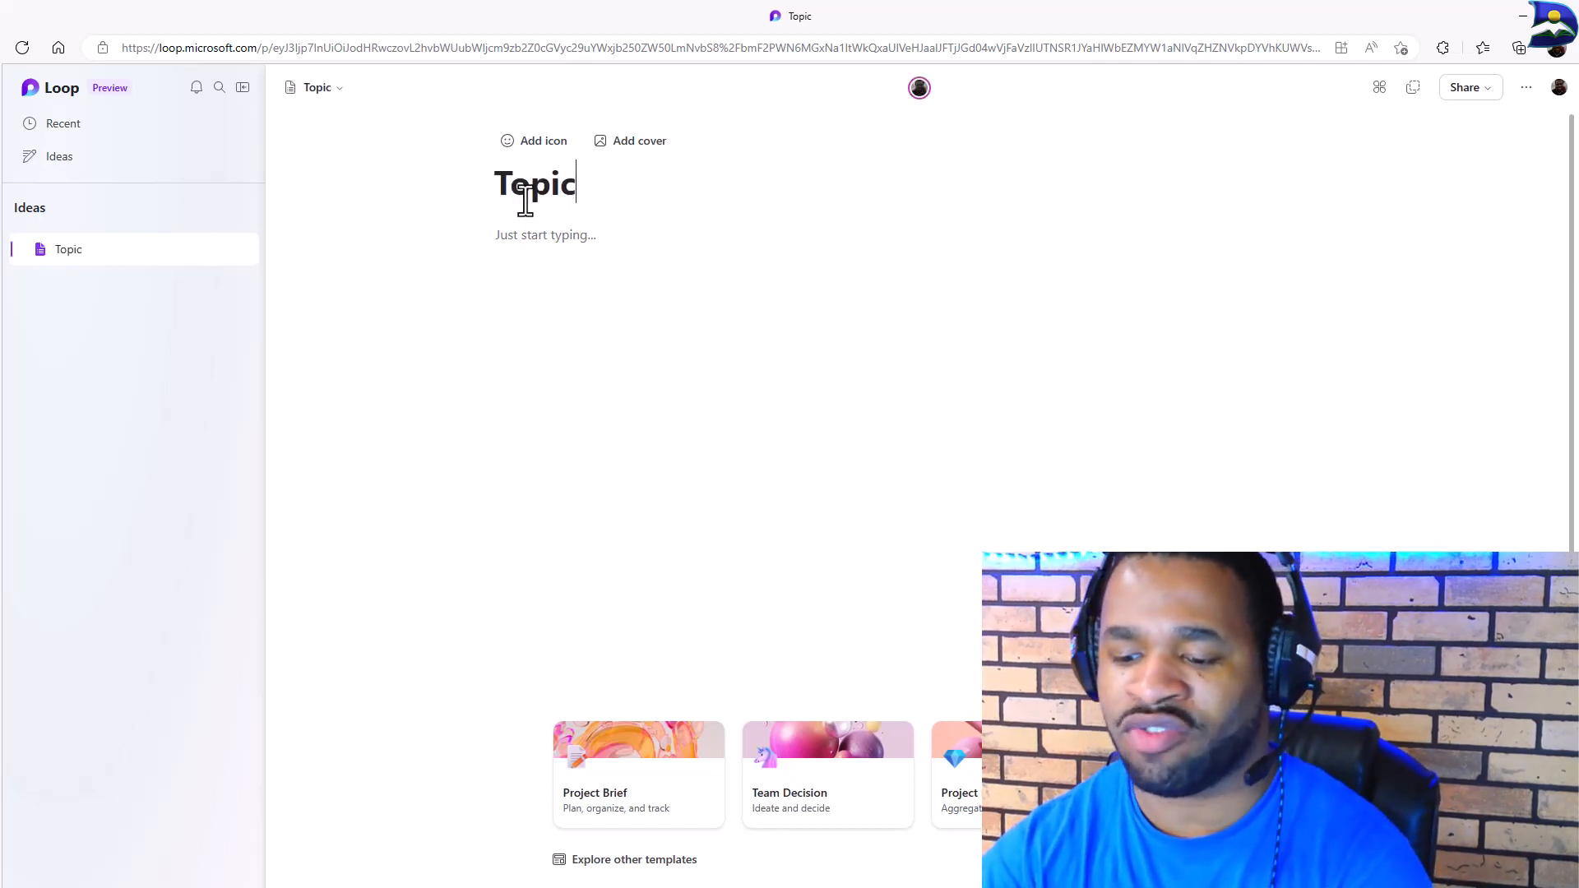
text(s)
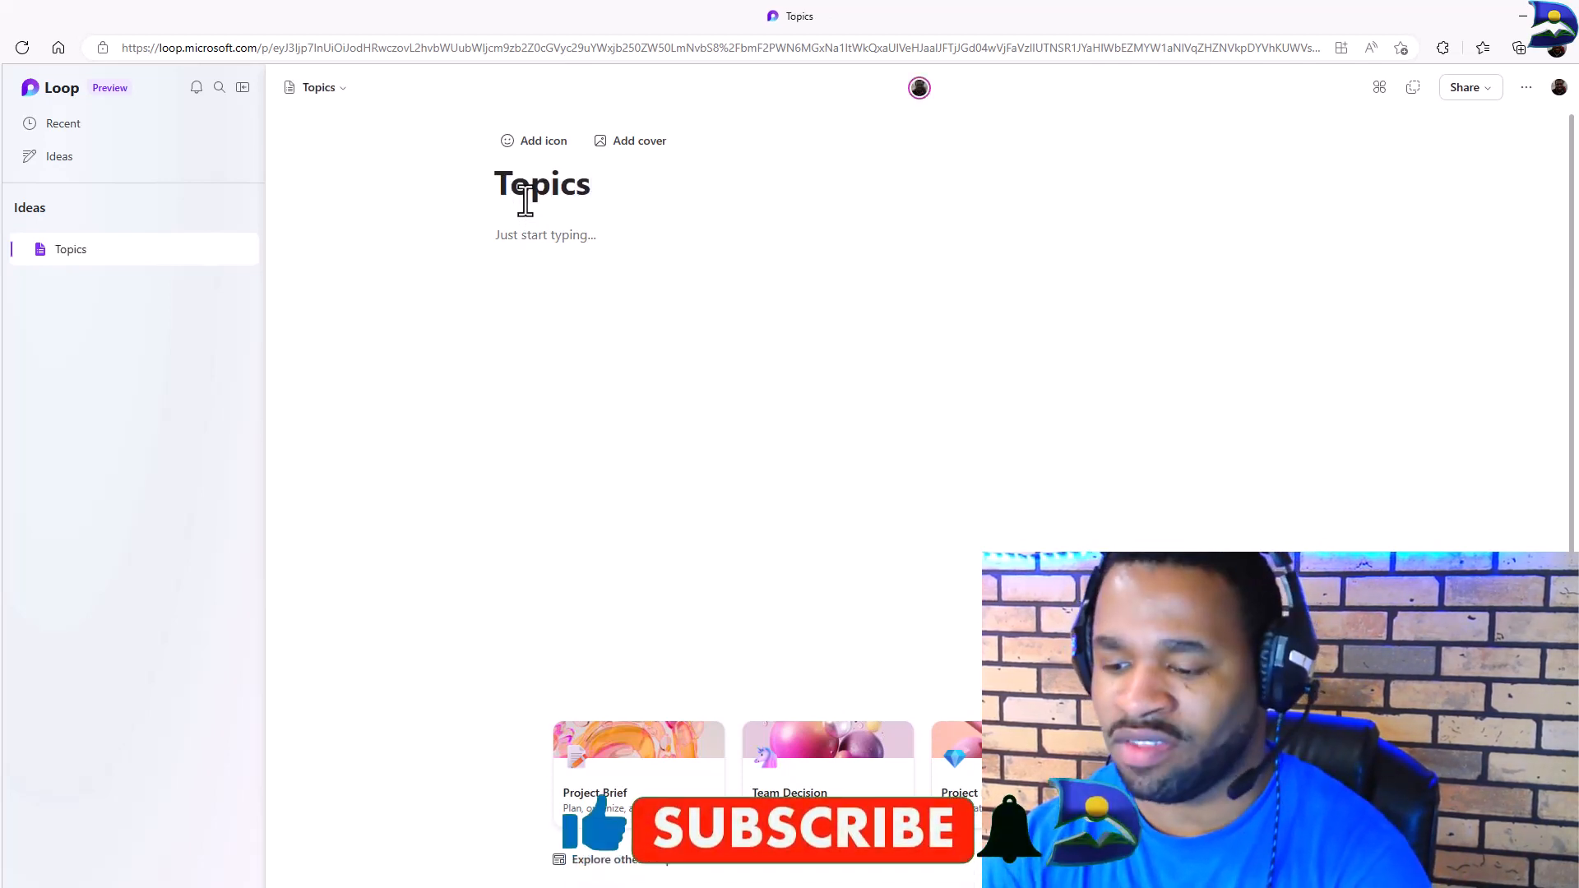
text( Physics )
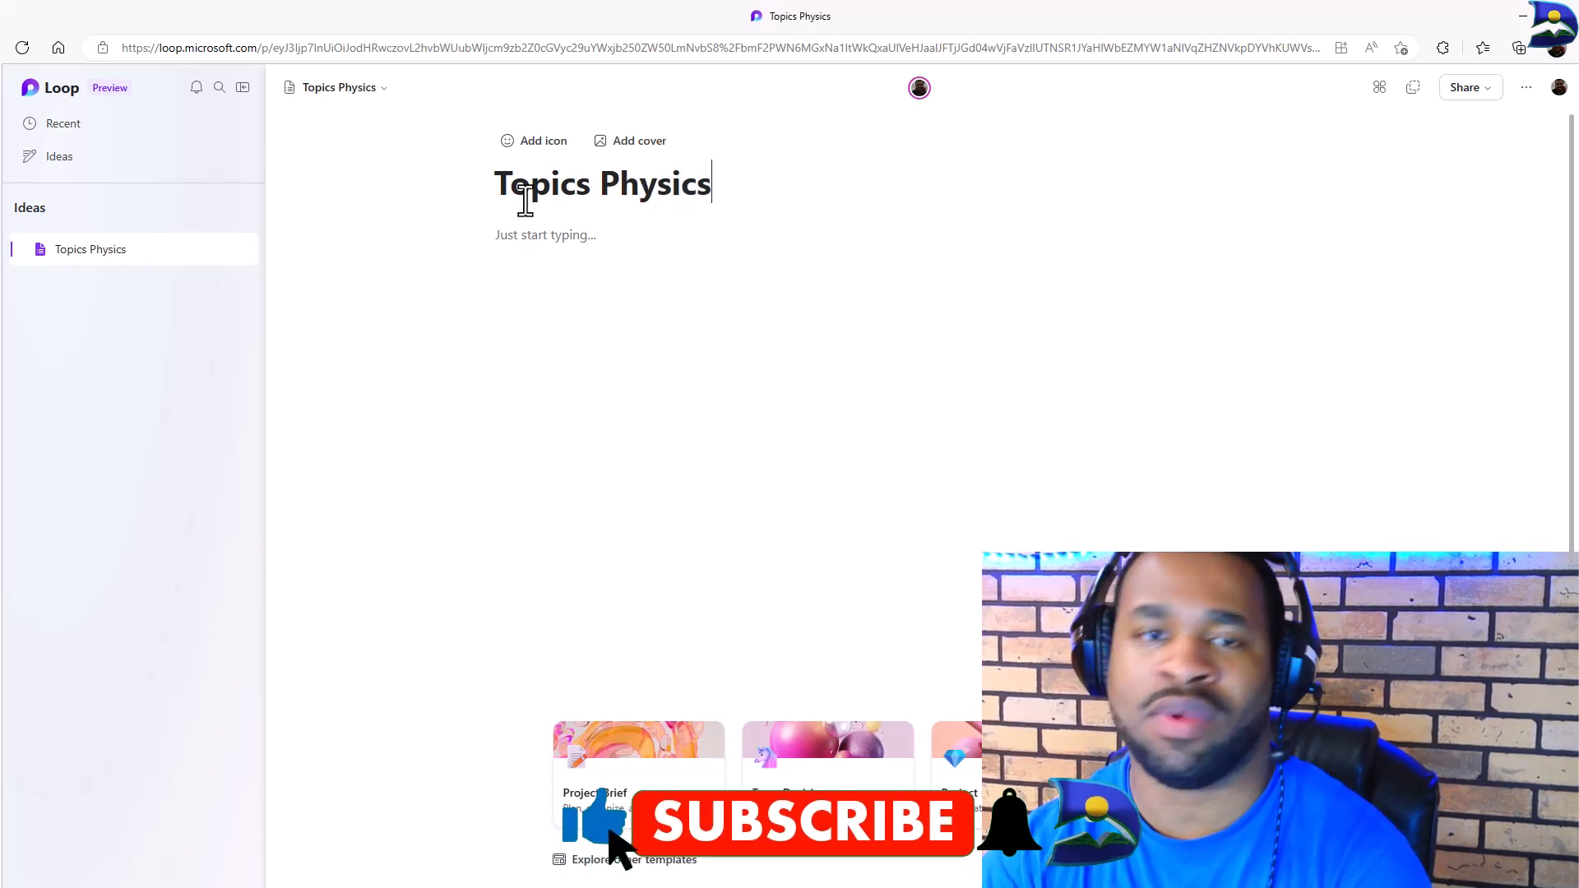
text(12)
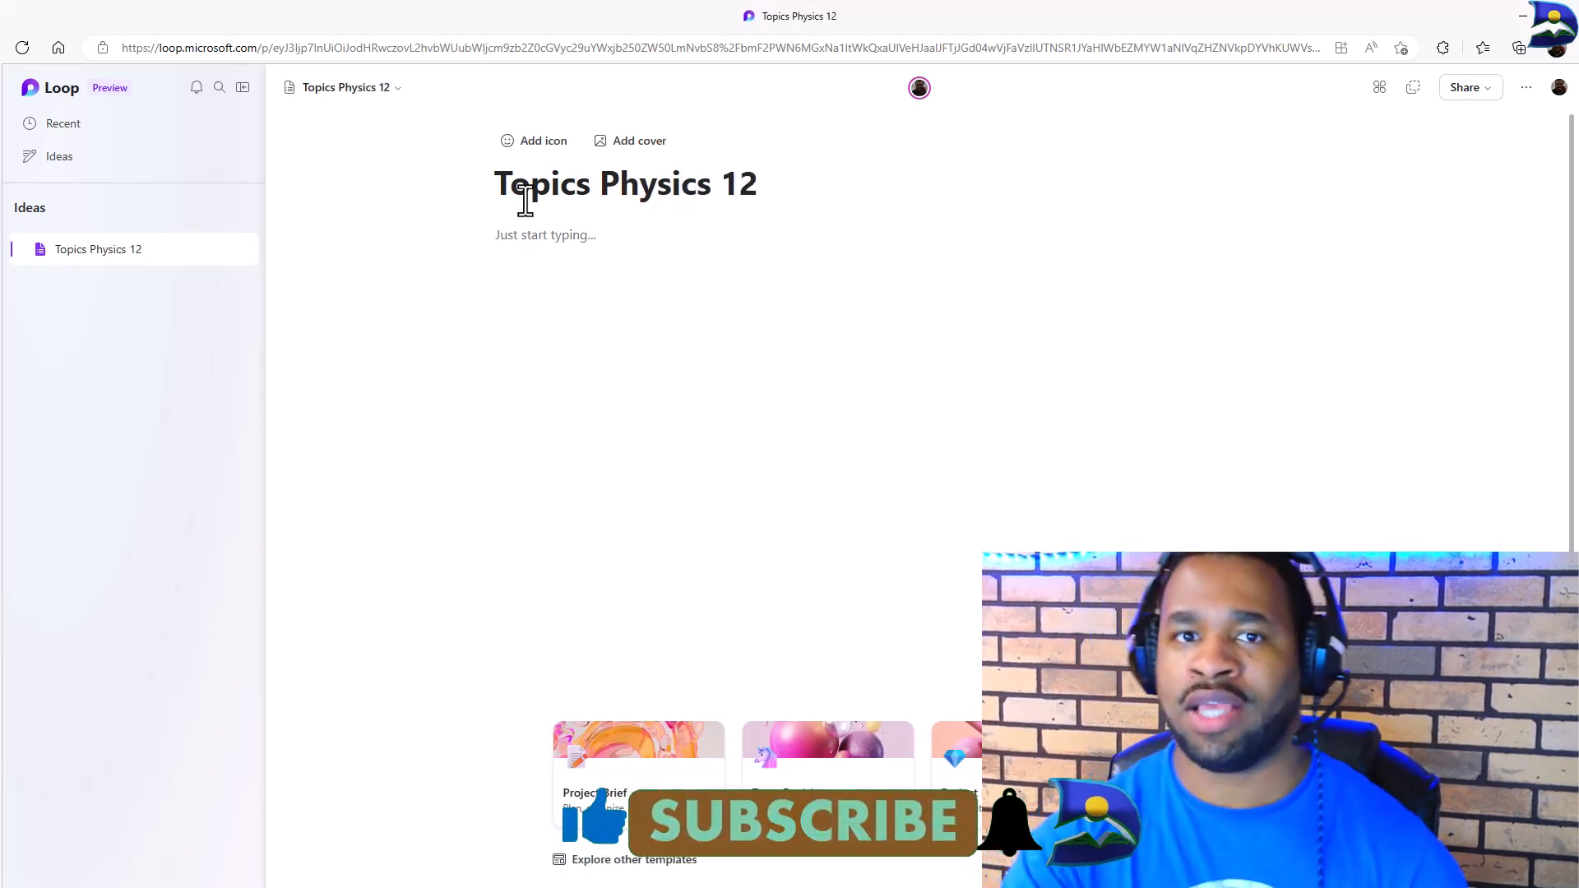
key(Return)
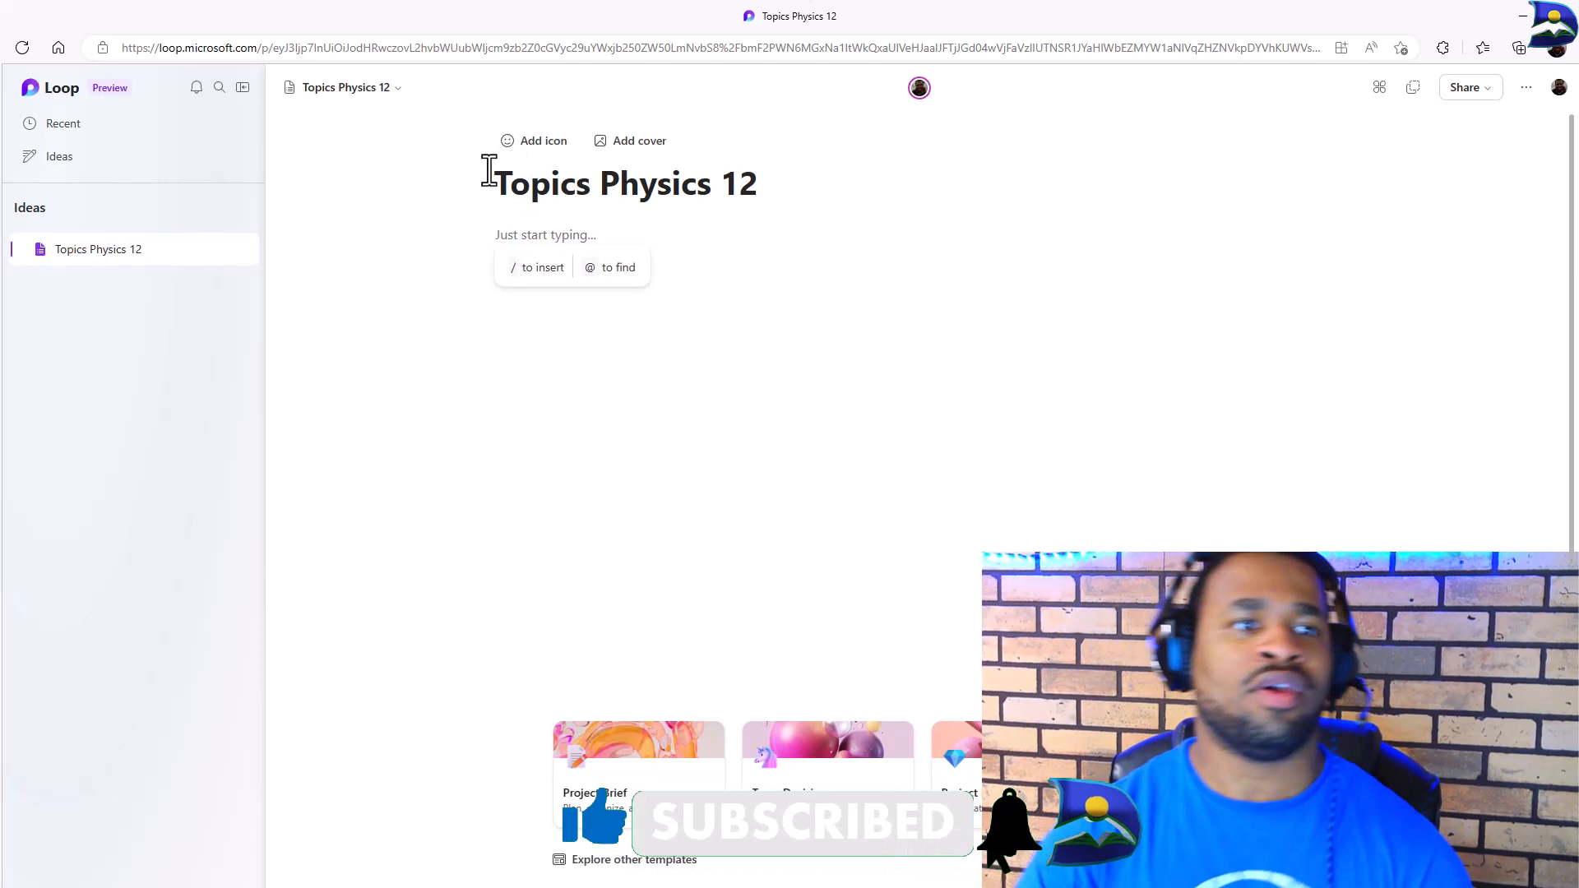
Examine the insertable content types, including image upload, and the people mention suggestions in the body of the Topics Physics 12 page
click(527, 270)
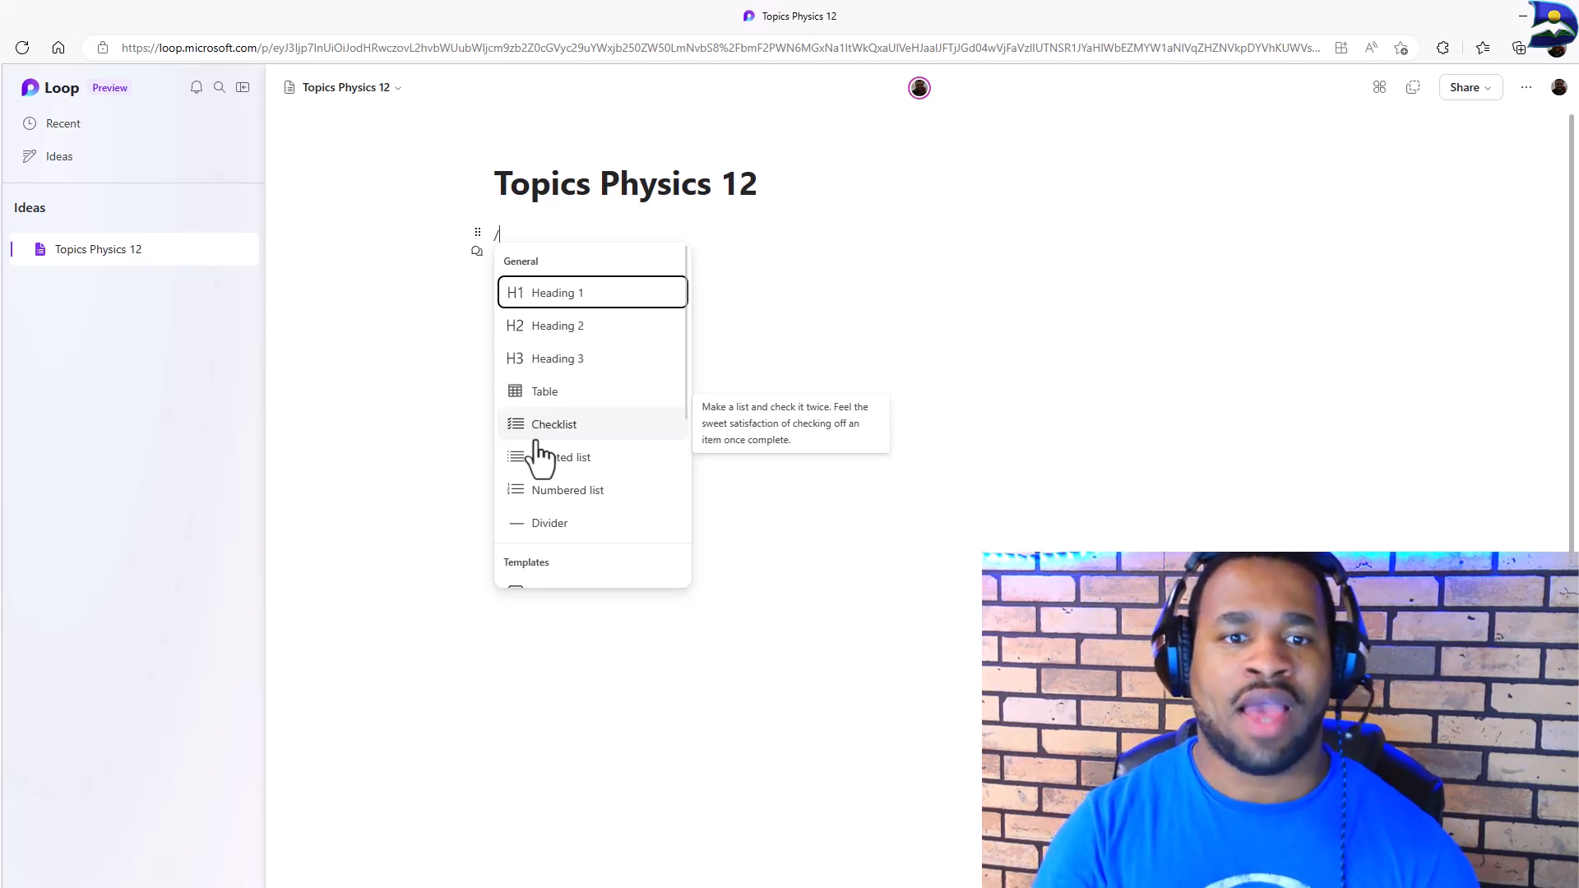
scroll(579, 559, down, 4)
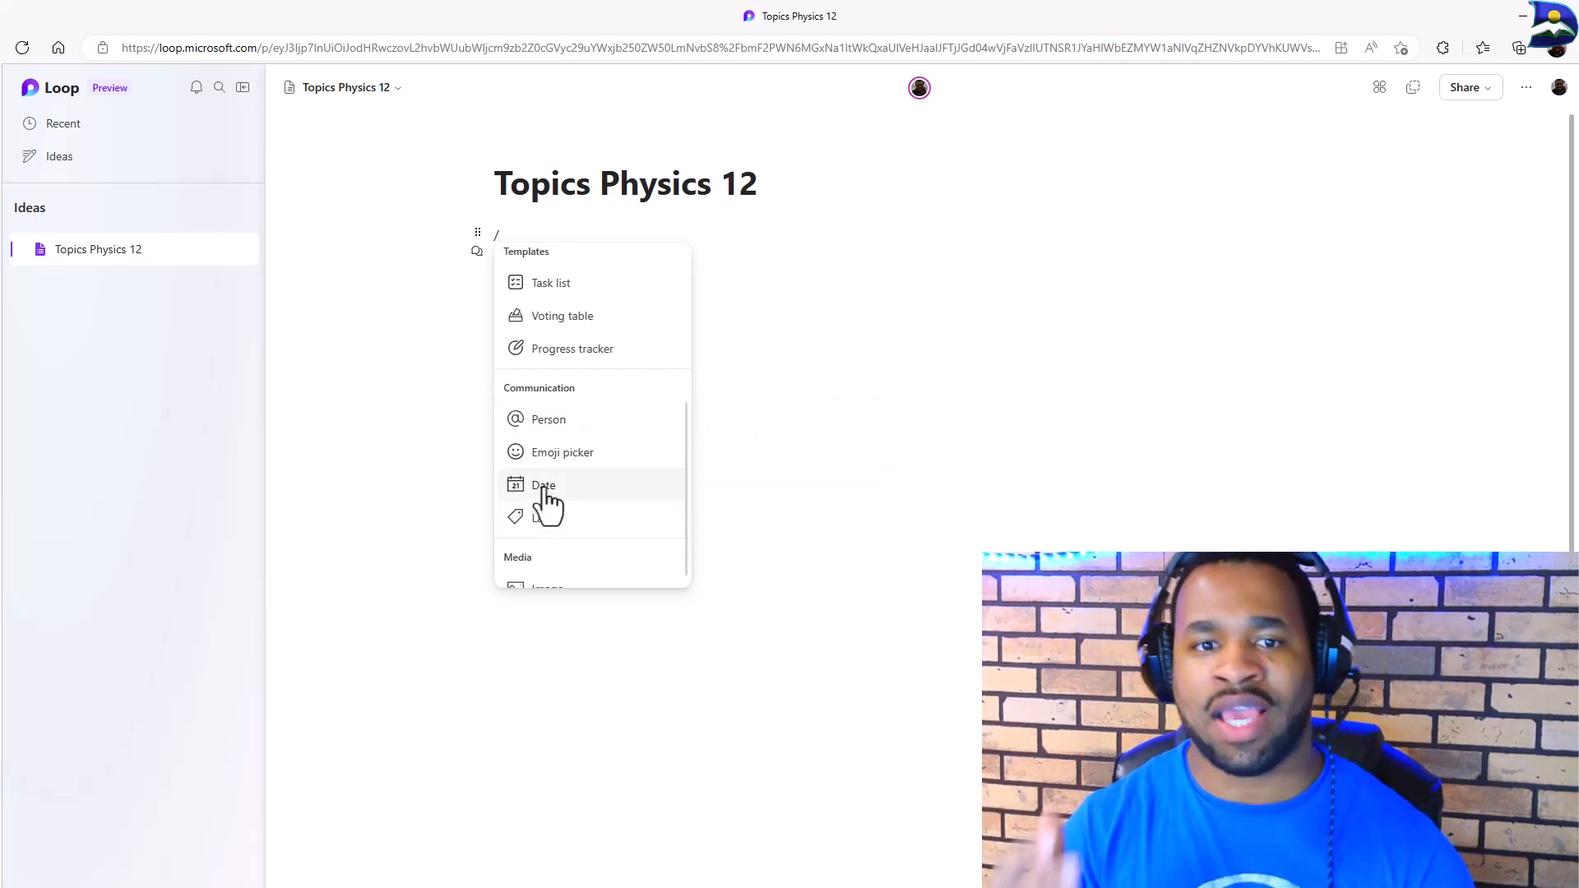
scroll(546, 514, down, 1)
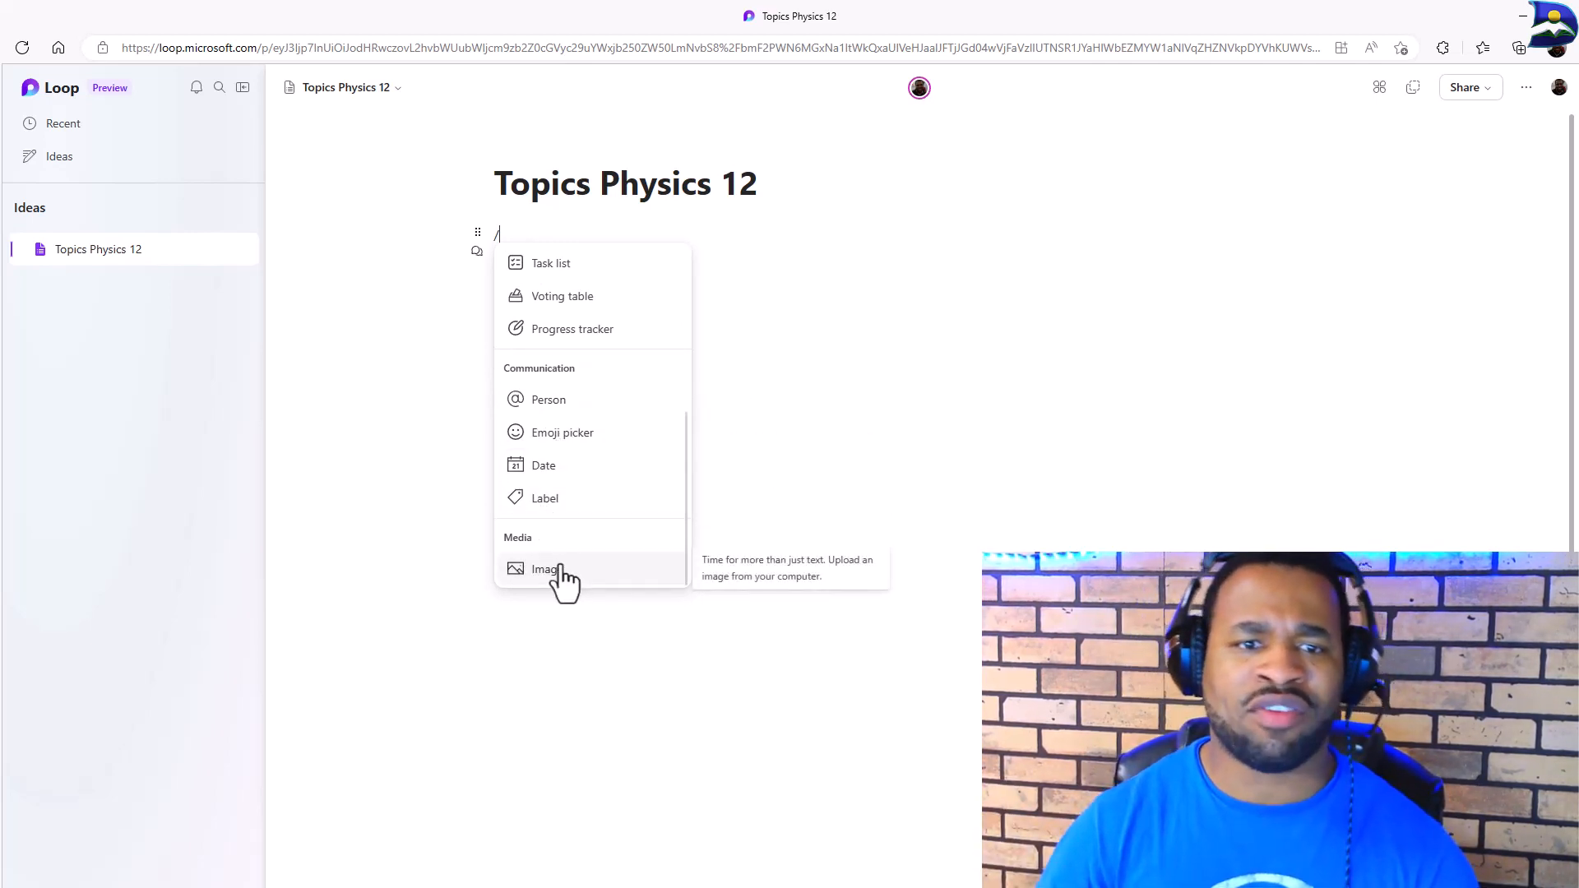
key(BackSpace)
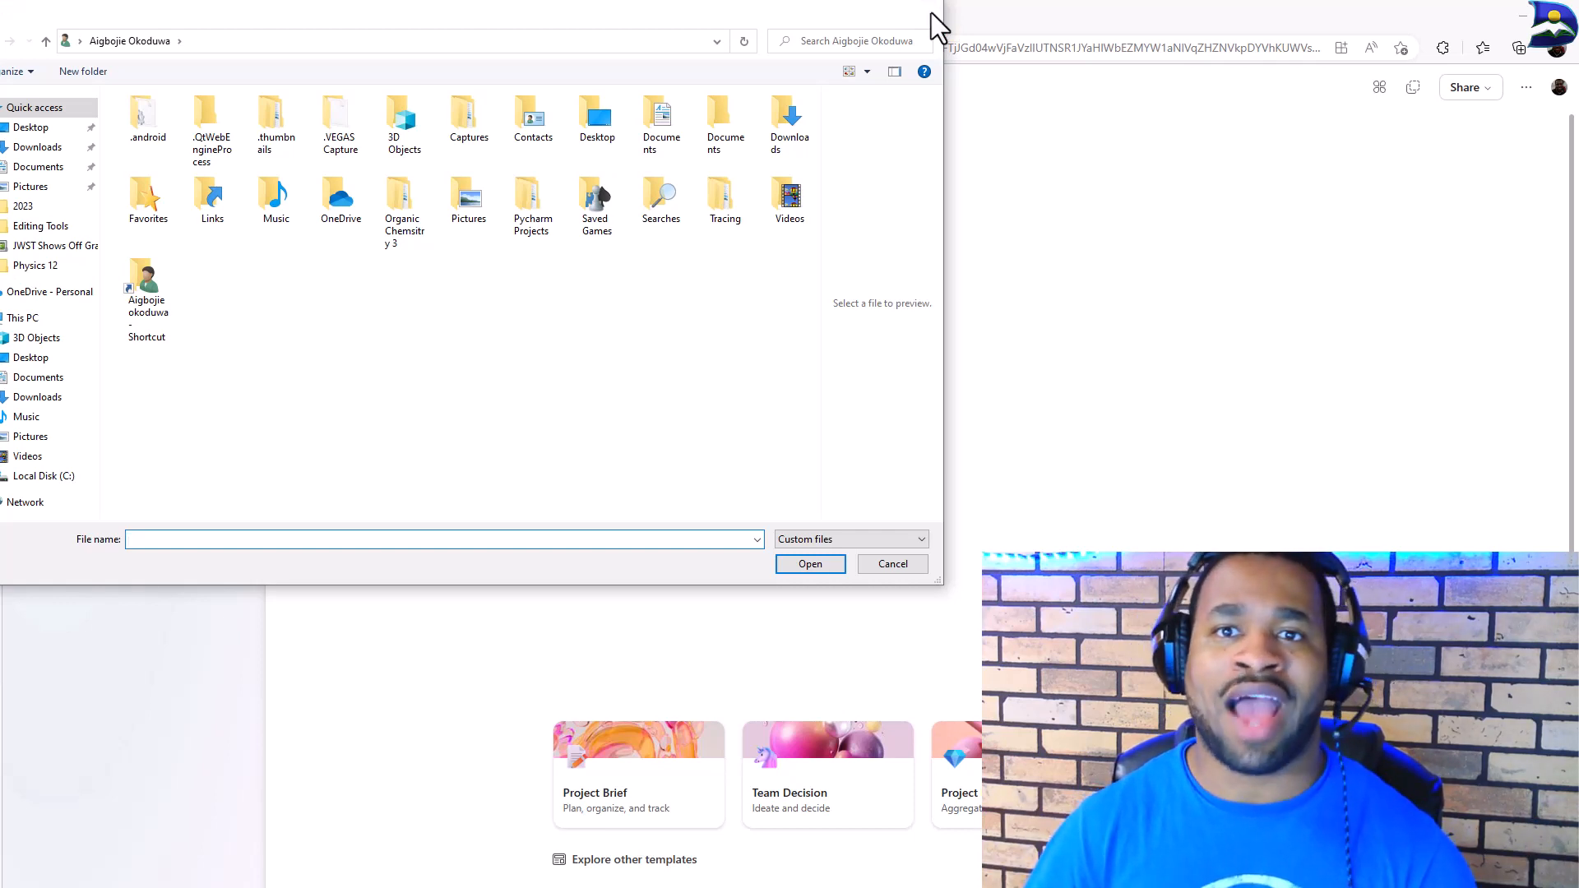
click(931, 12)
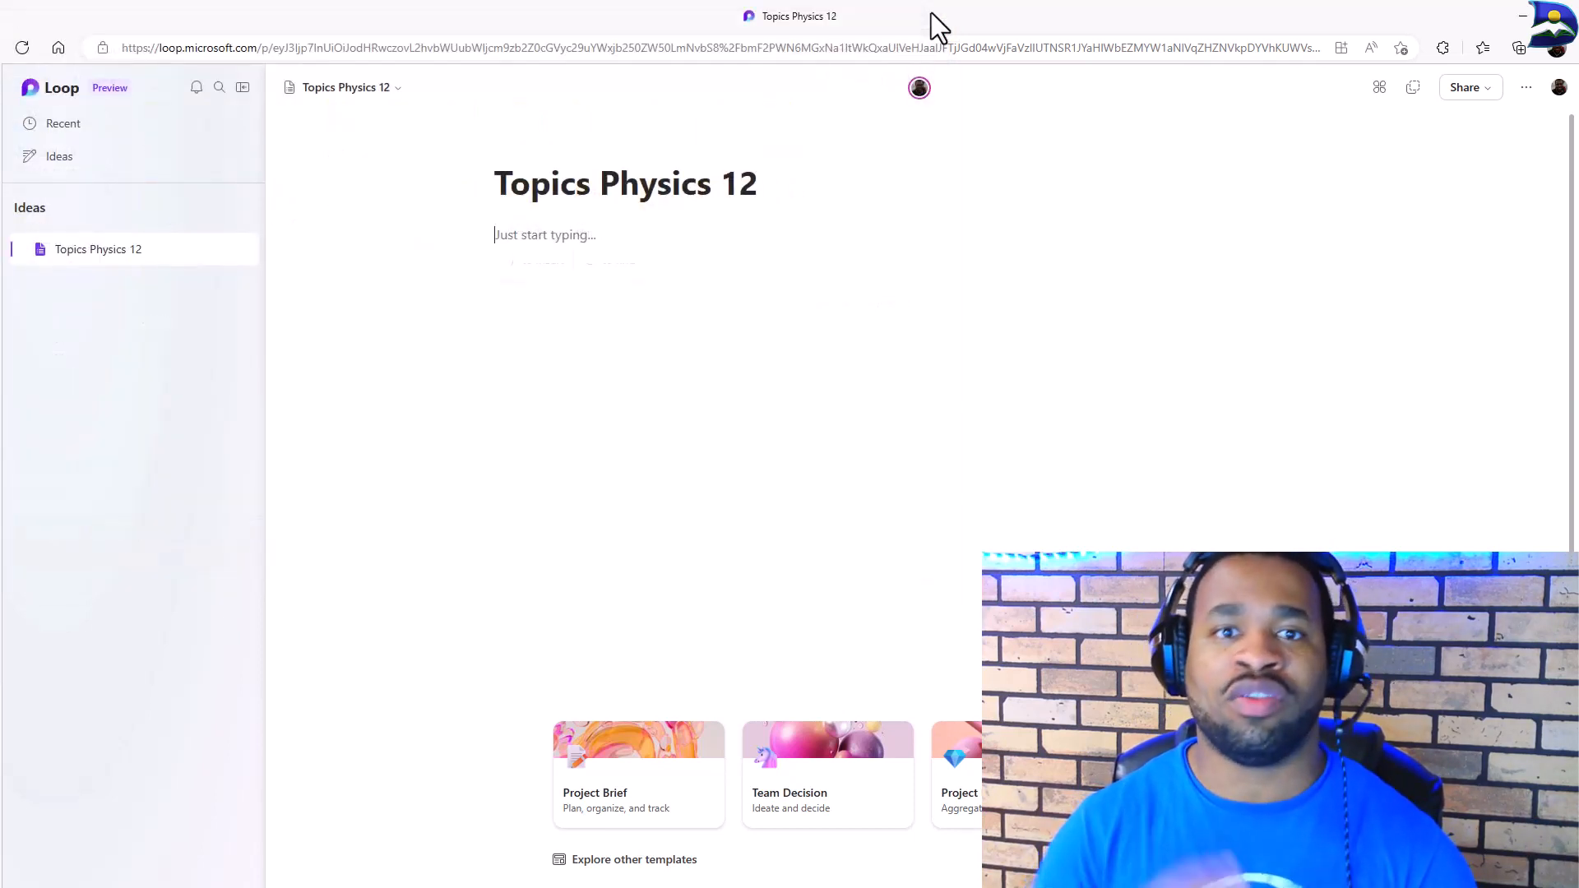
click(609, 269)
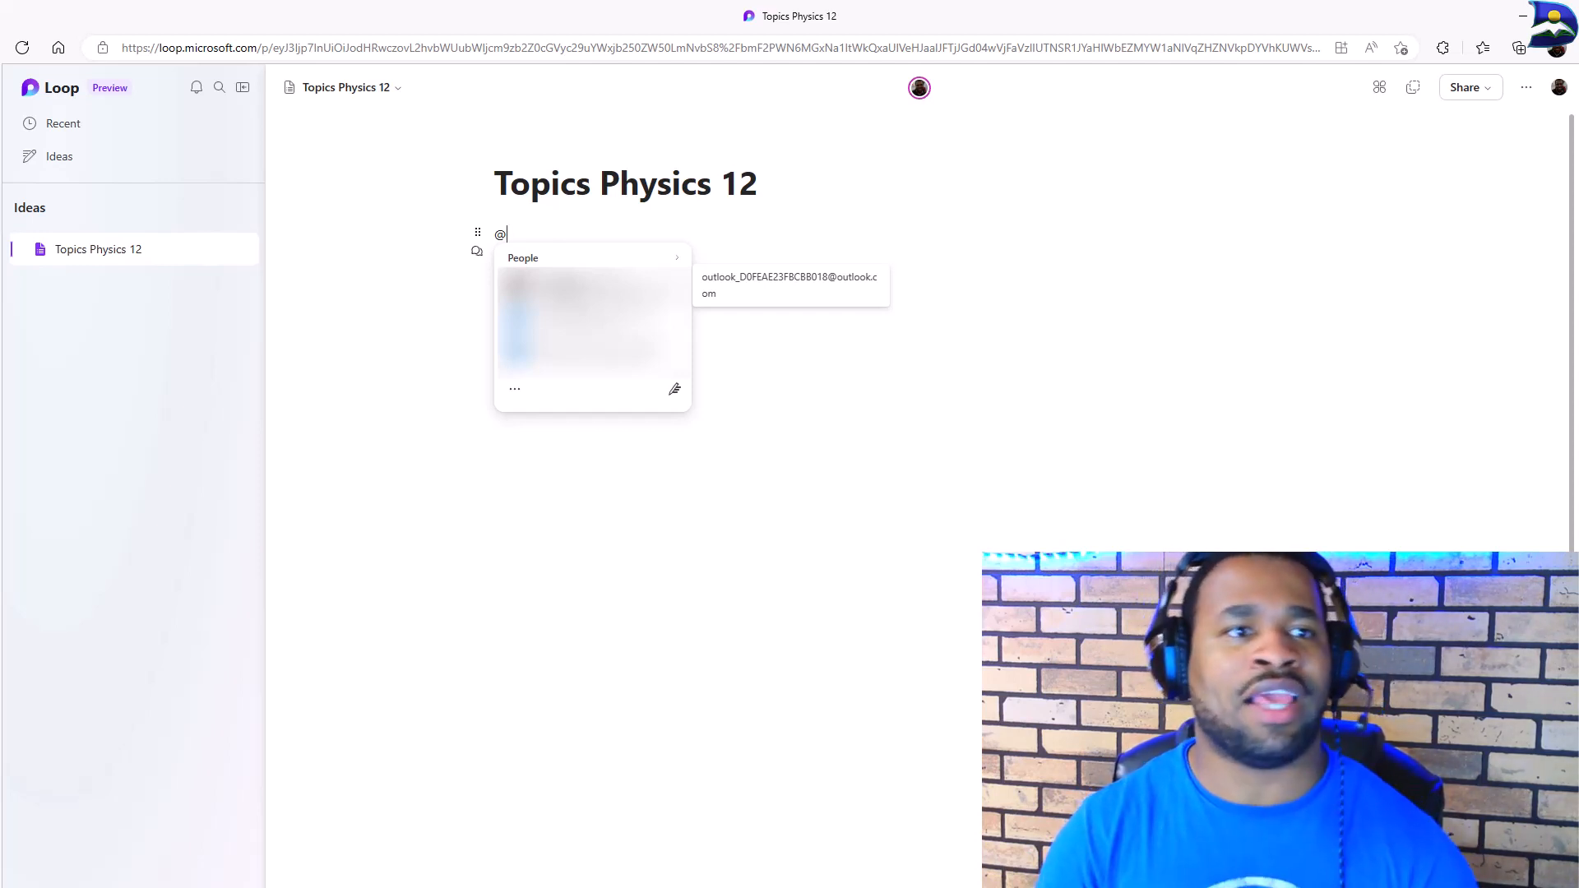
click(380, 359)
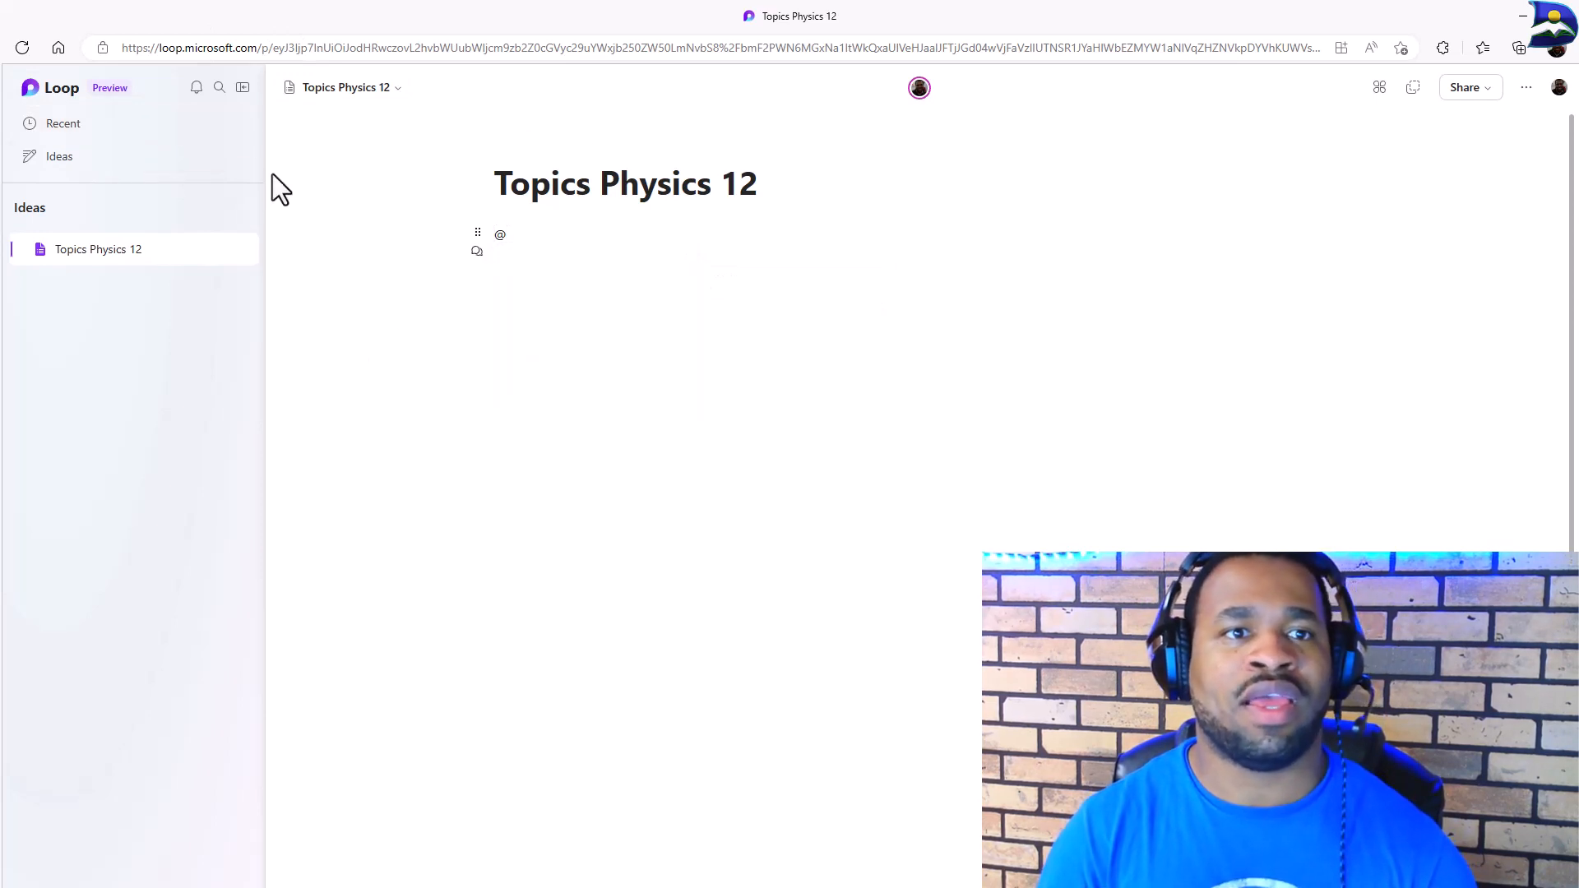
Check the notifications, and use page search to open the Curriculum Overview page of the Teaching Physics Project workspace
click(197, 87)
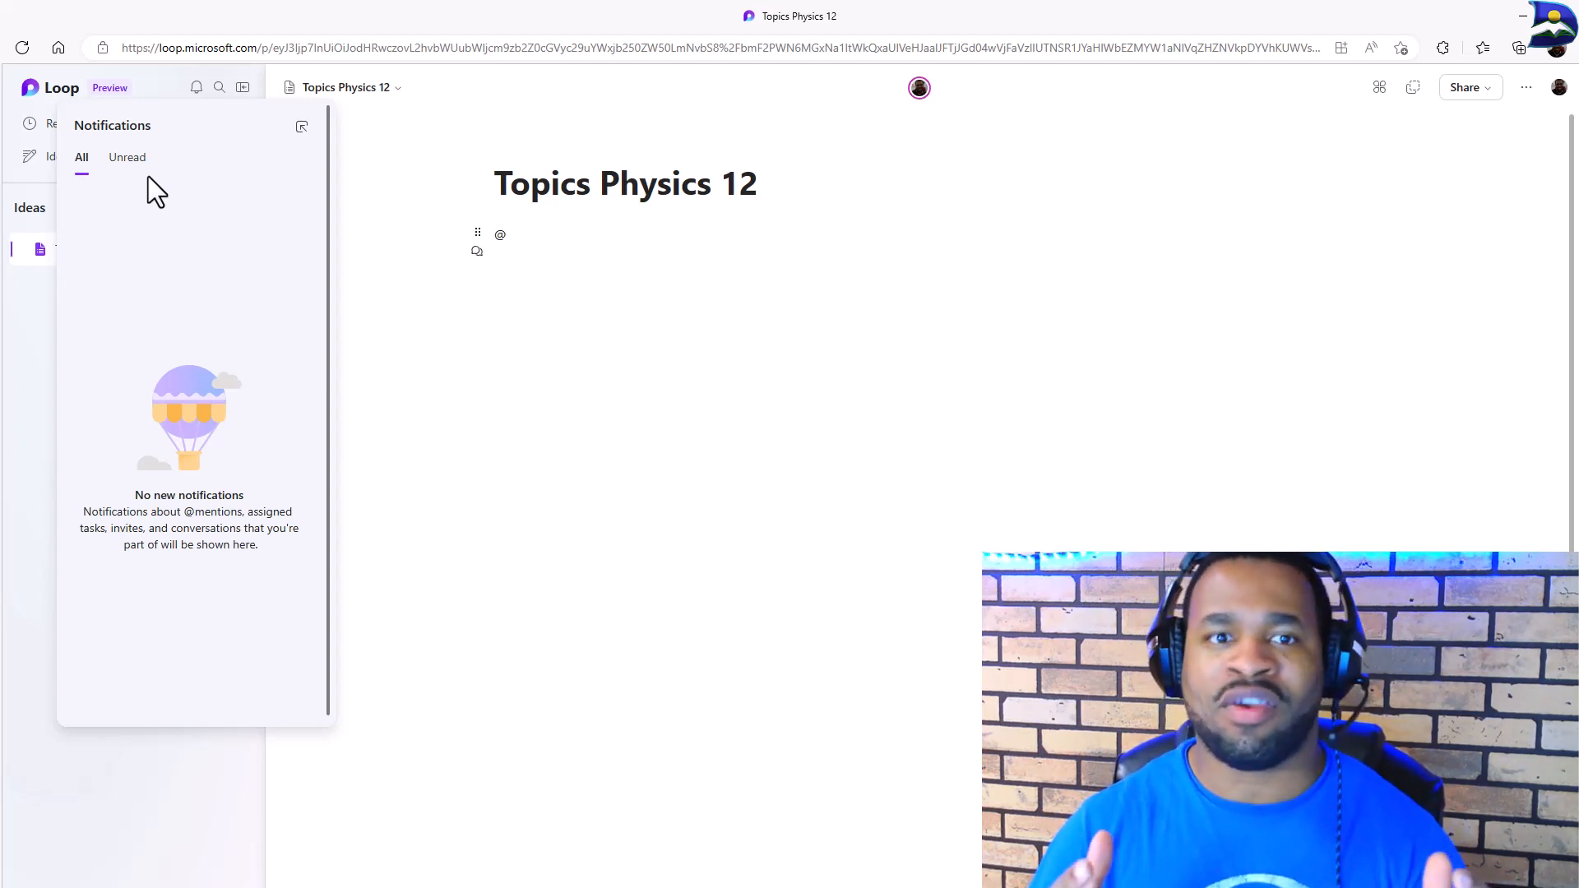
click(220, 87)
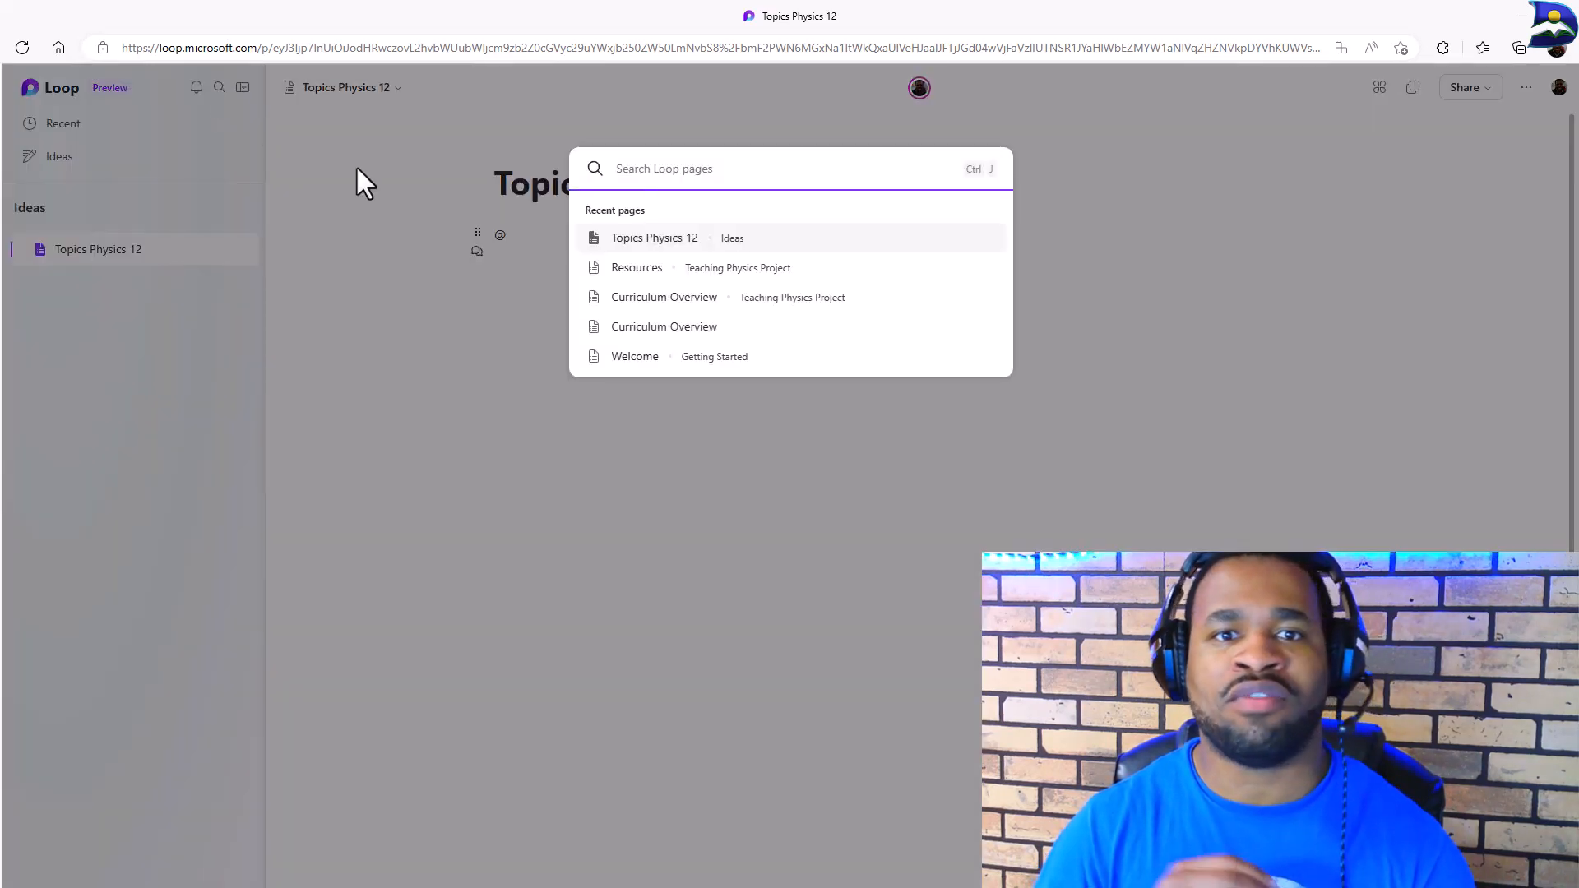
click(670, 299)
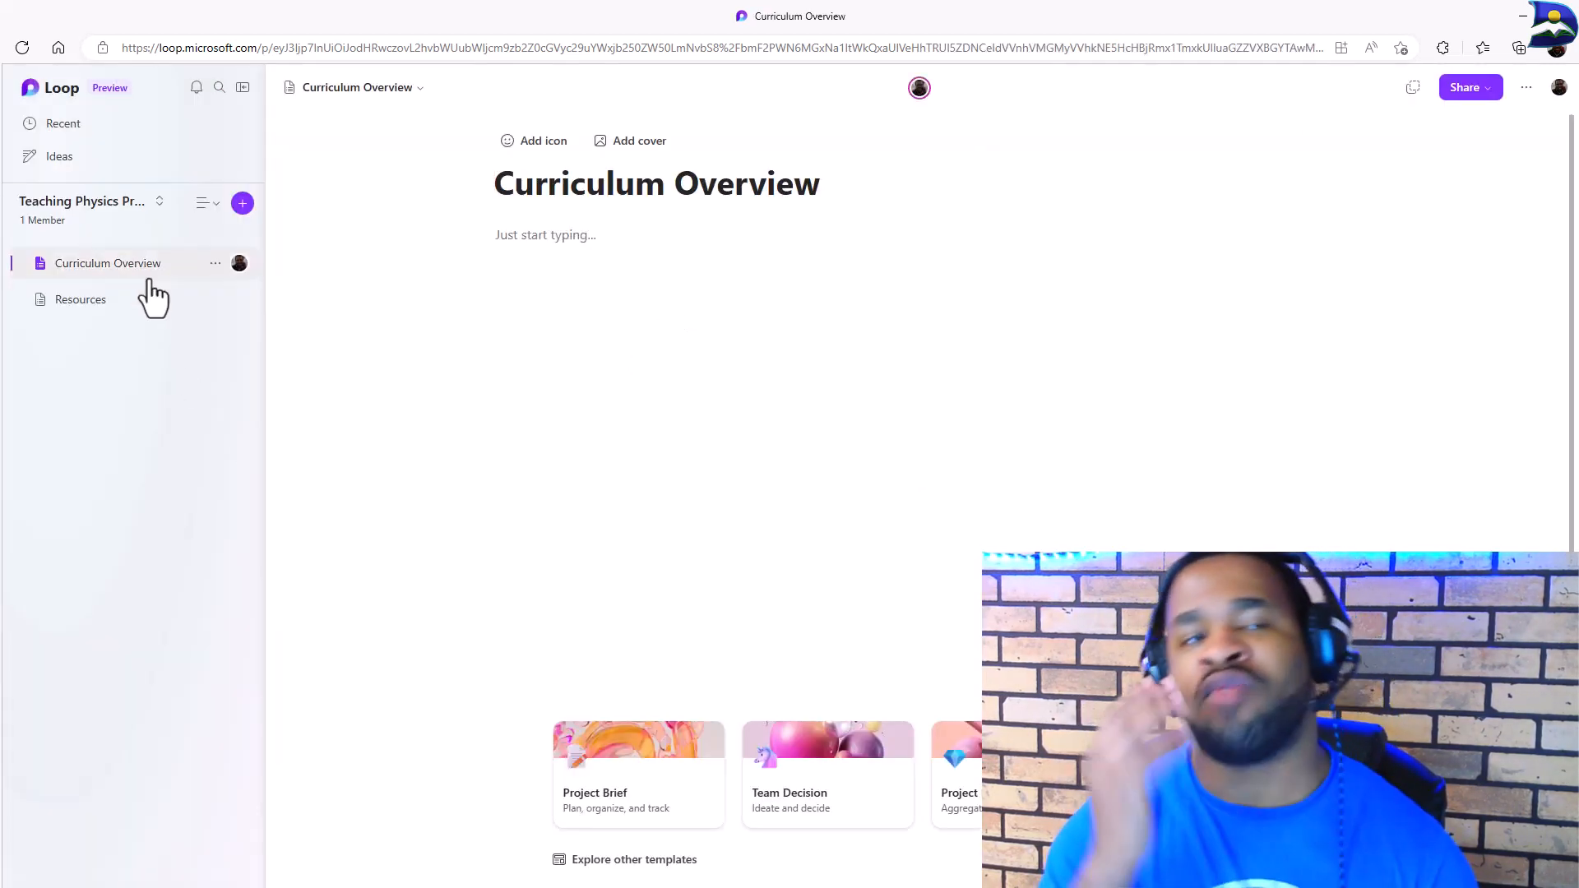
Collapse the navigation sidebar and expand it again
click(243, 88)
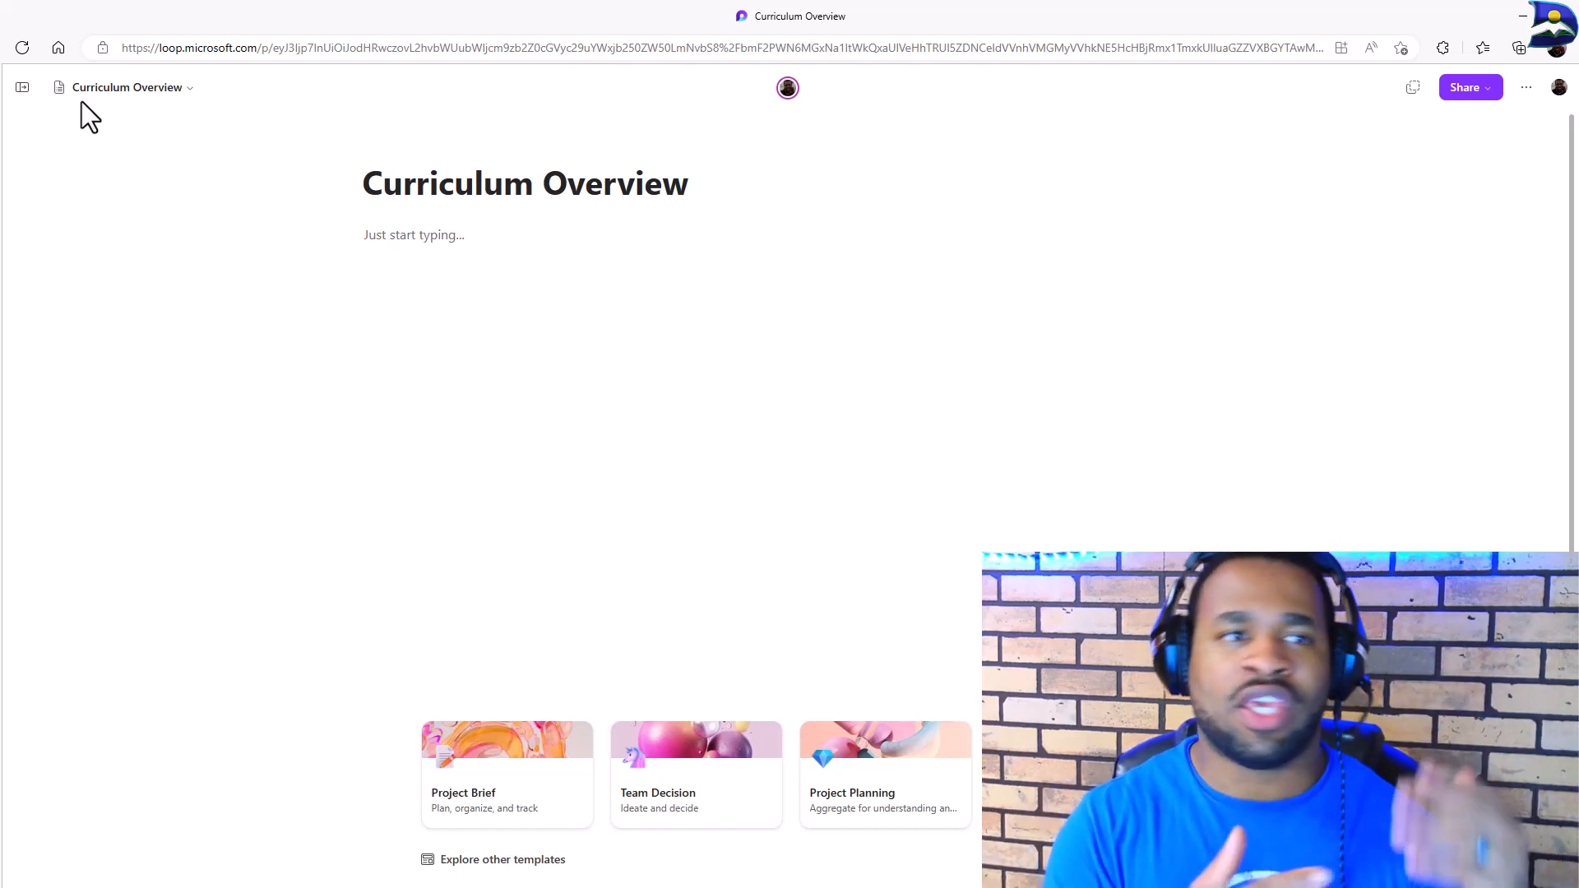
click(25, 89)
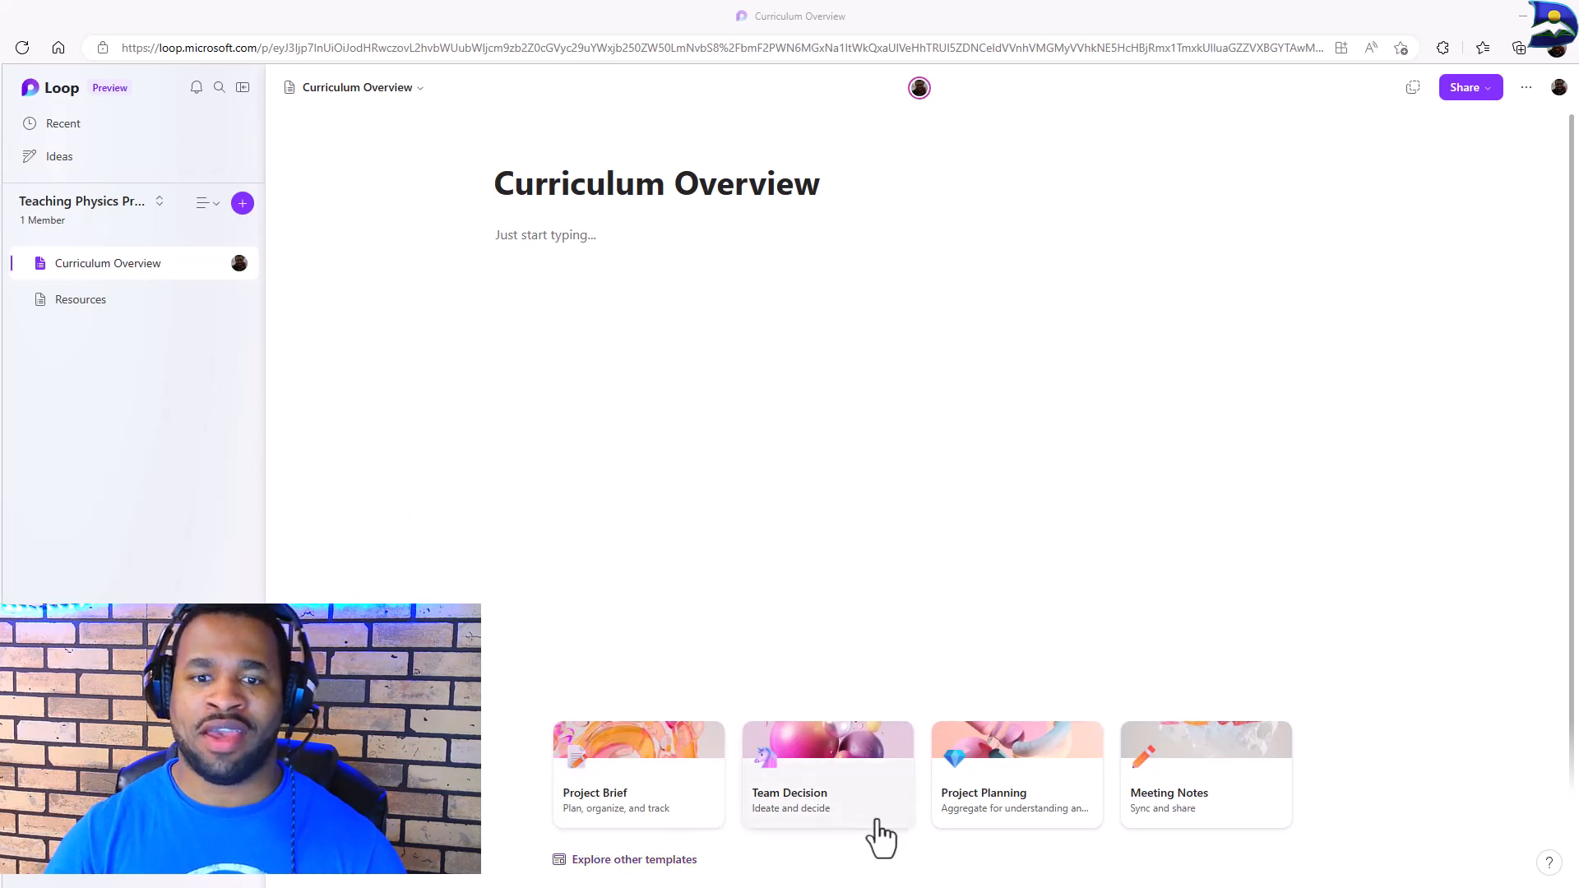
Apply the Project Planning template to the blank Curriculum Overview page
click(998, 806)
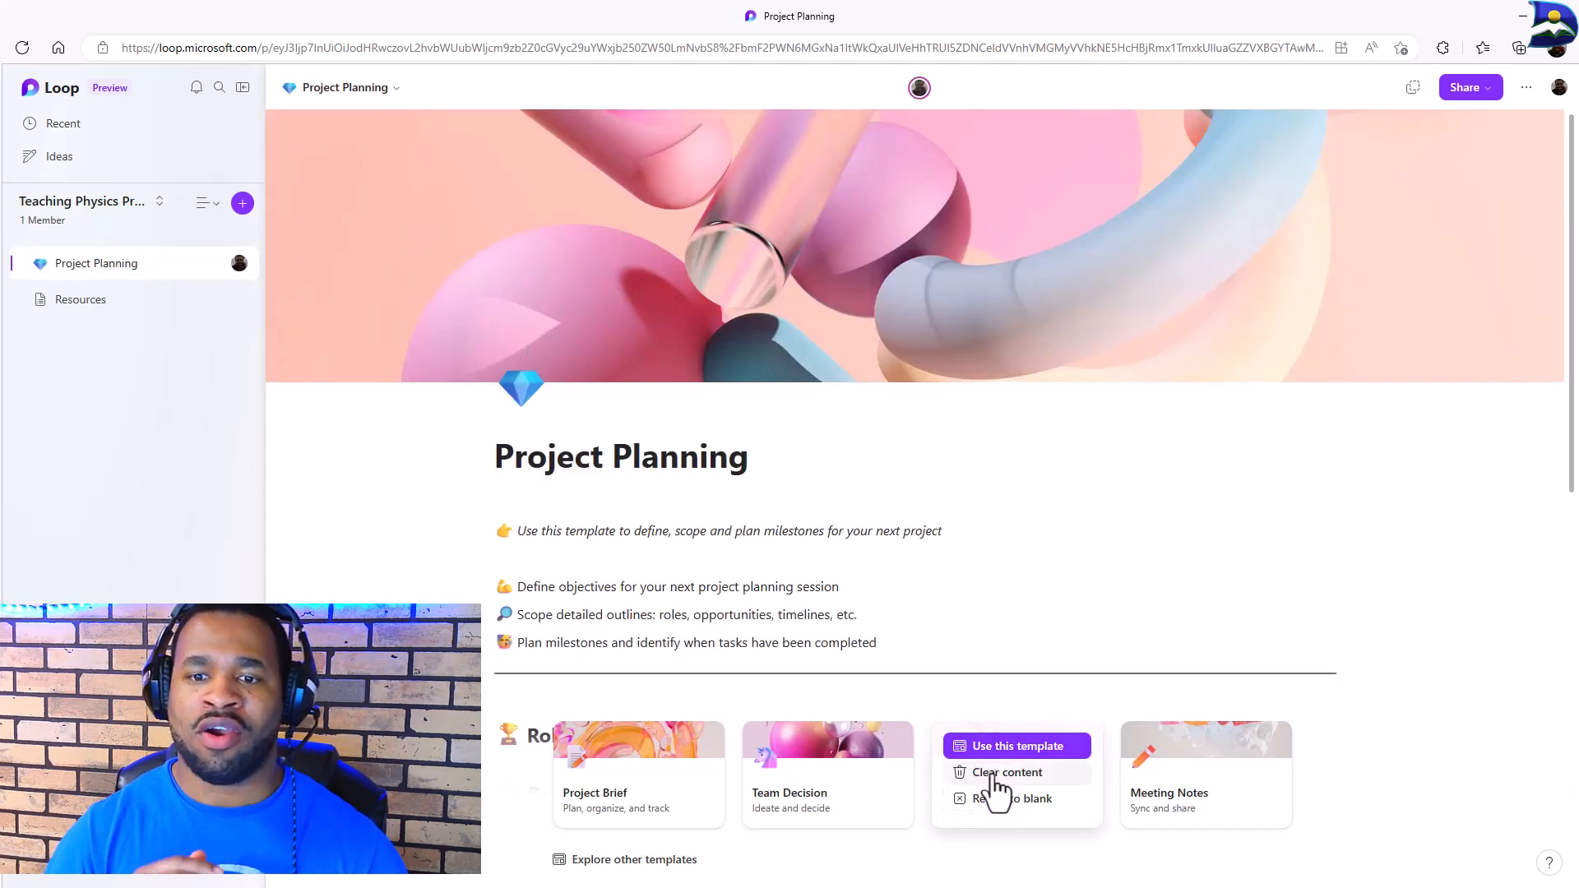
click(993, 754)
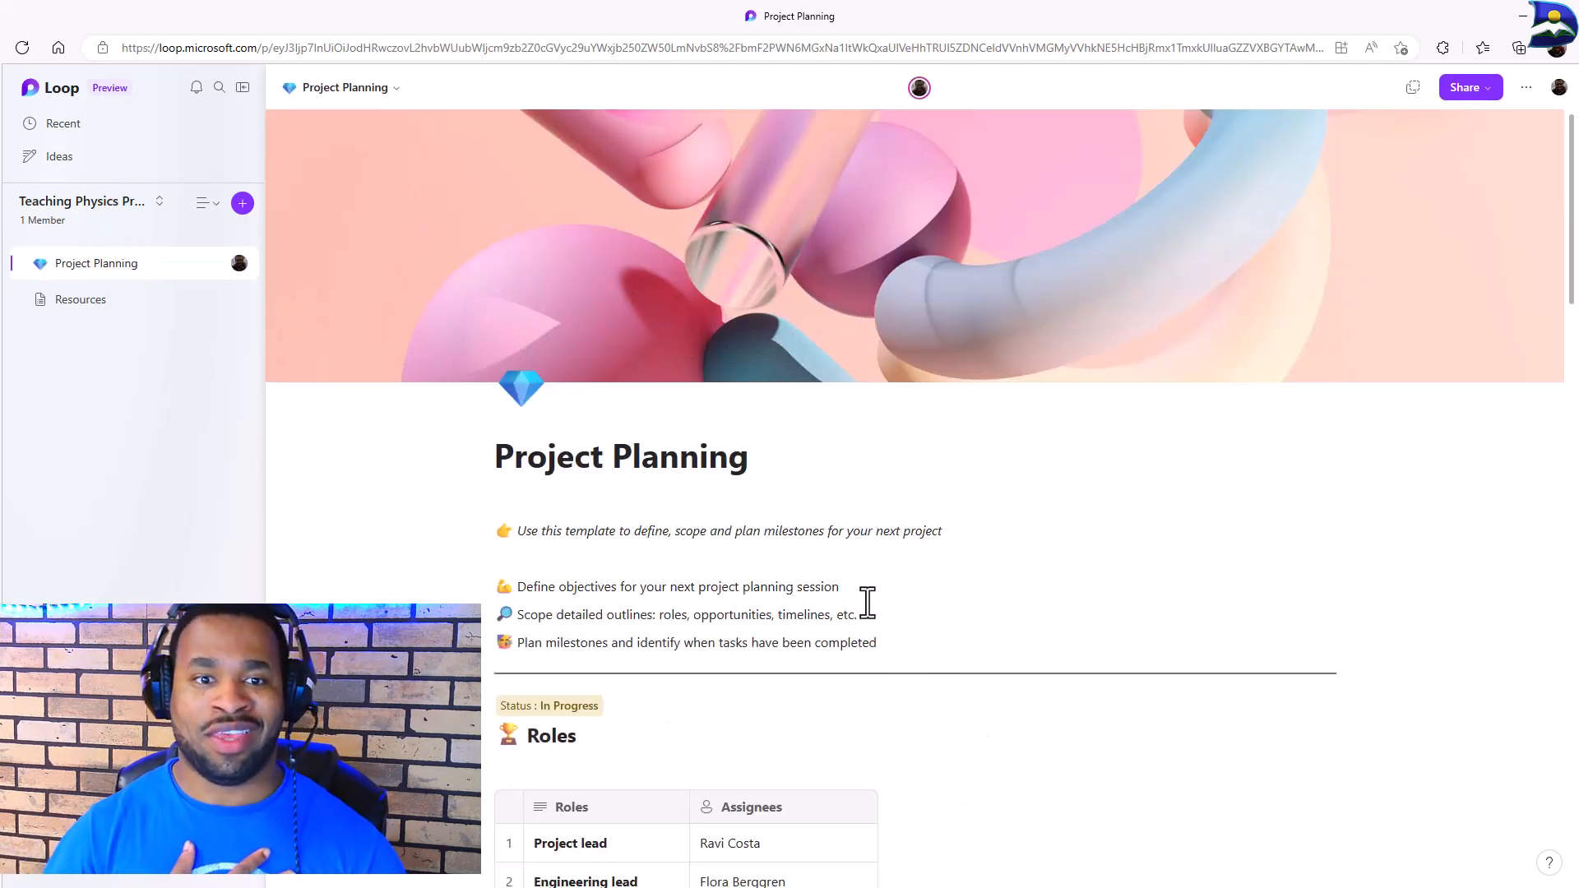
Examine the sections of the Project Planning template, from Roles down to Relevant links
scroll(863, 604, down, 5)
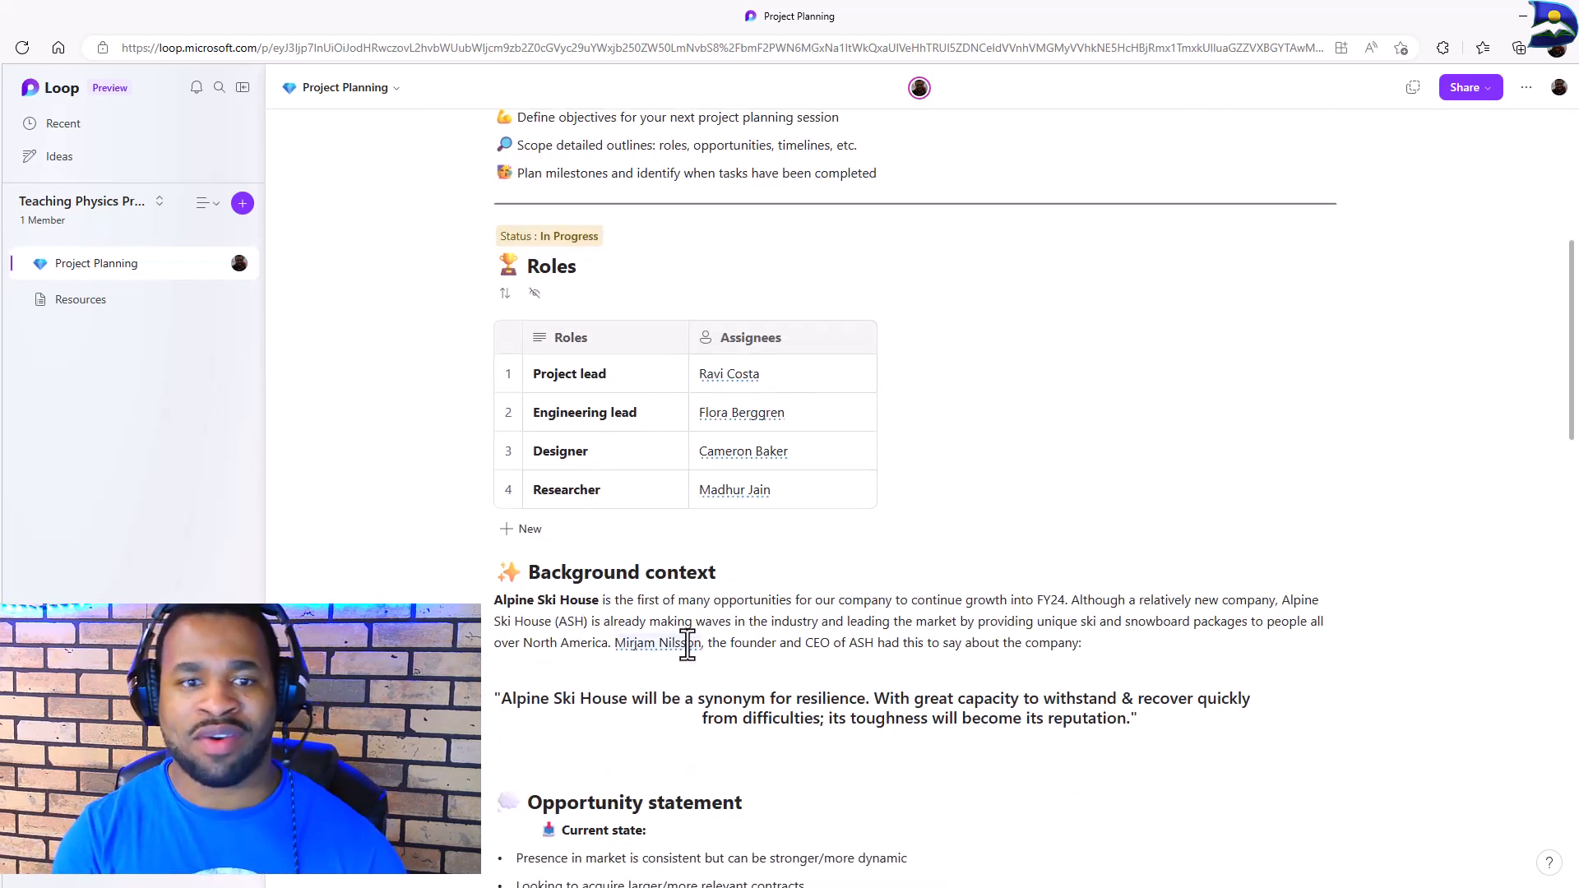
scroll(687, 644, down, 4)
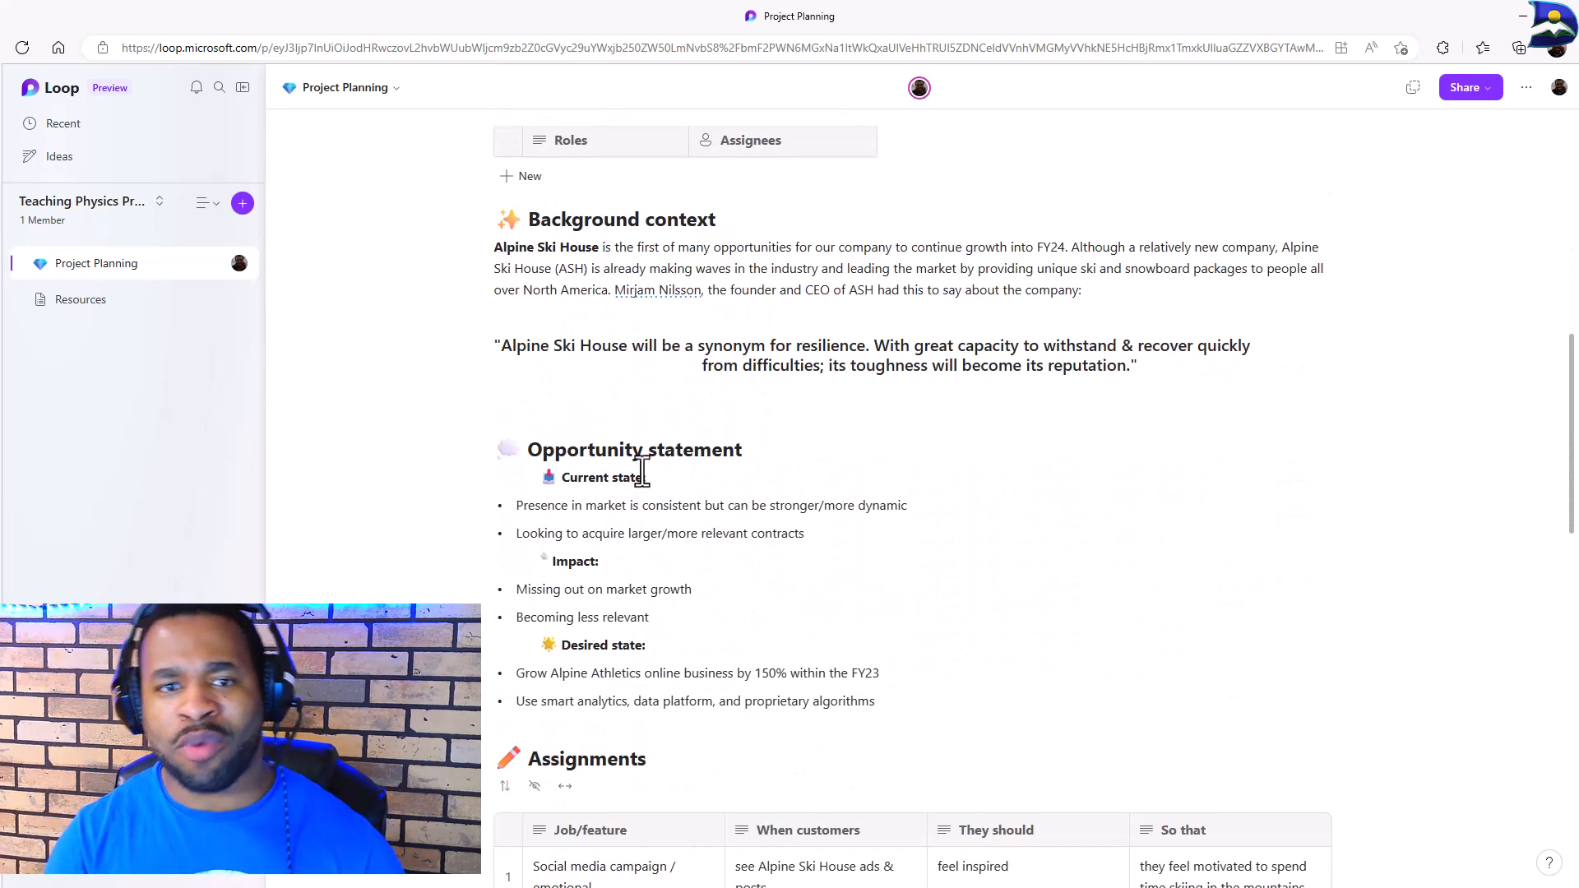
scroll(691, 557, down, 5)
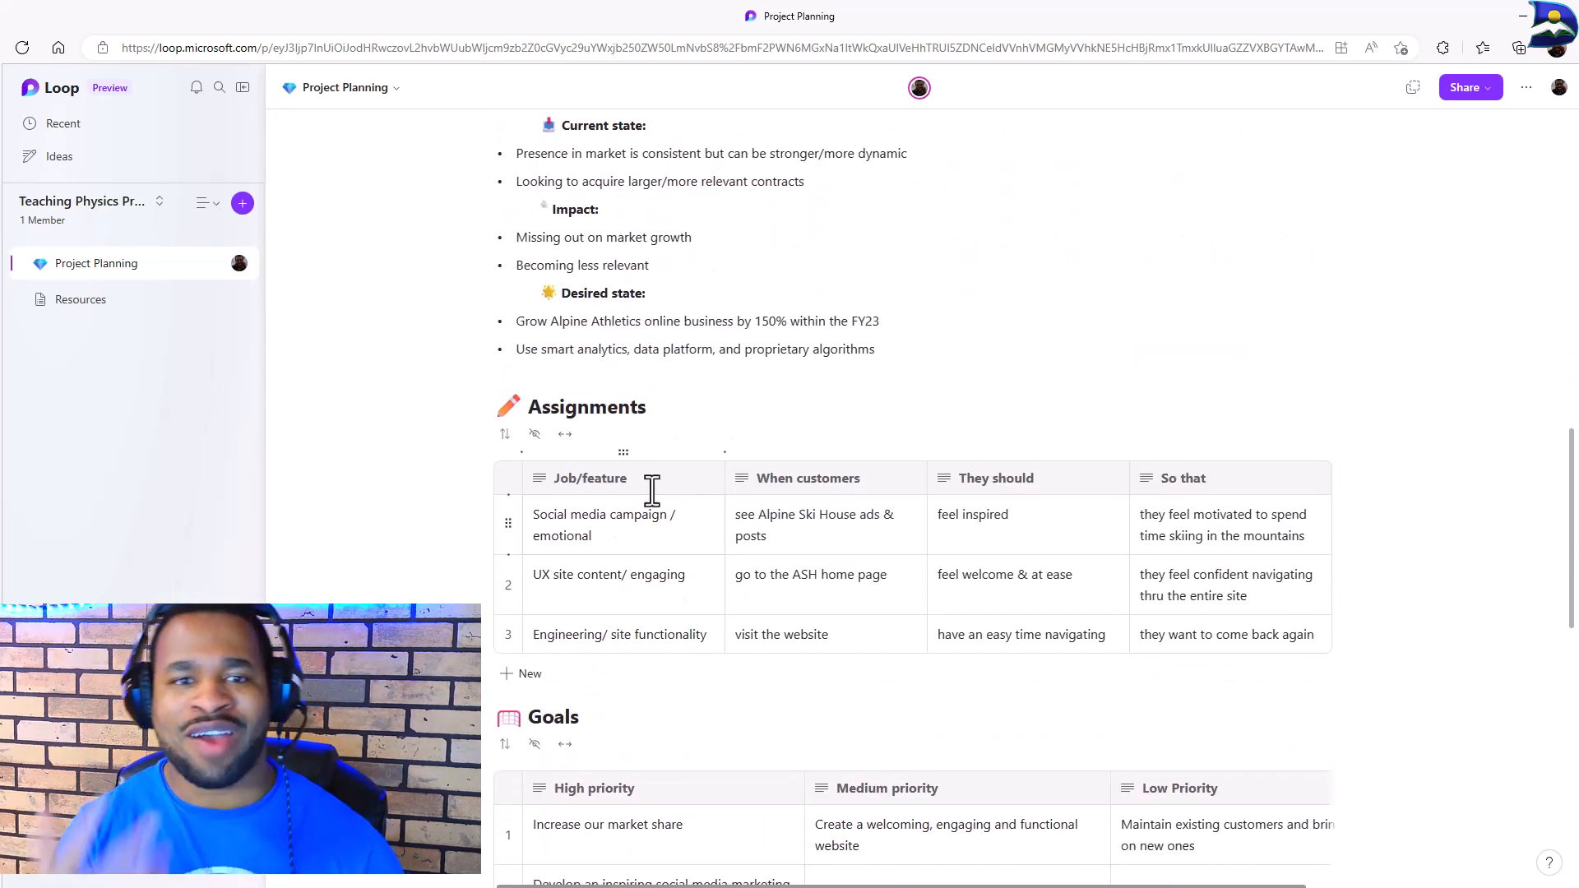
scroll(623, 494, down, 5)
scroll(645, 466, down, 5)
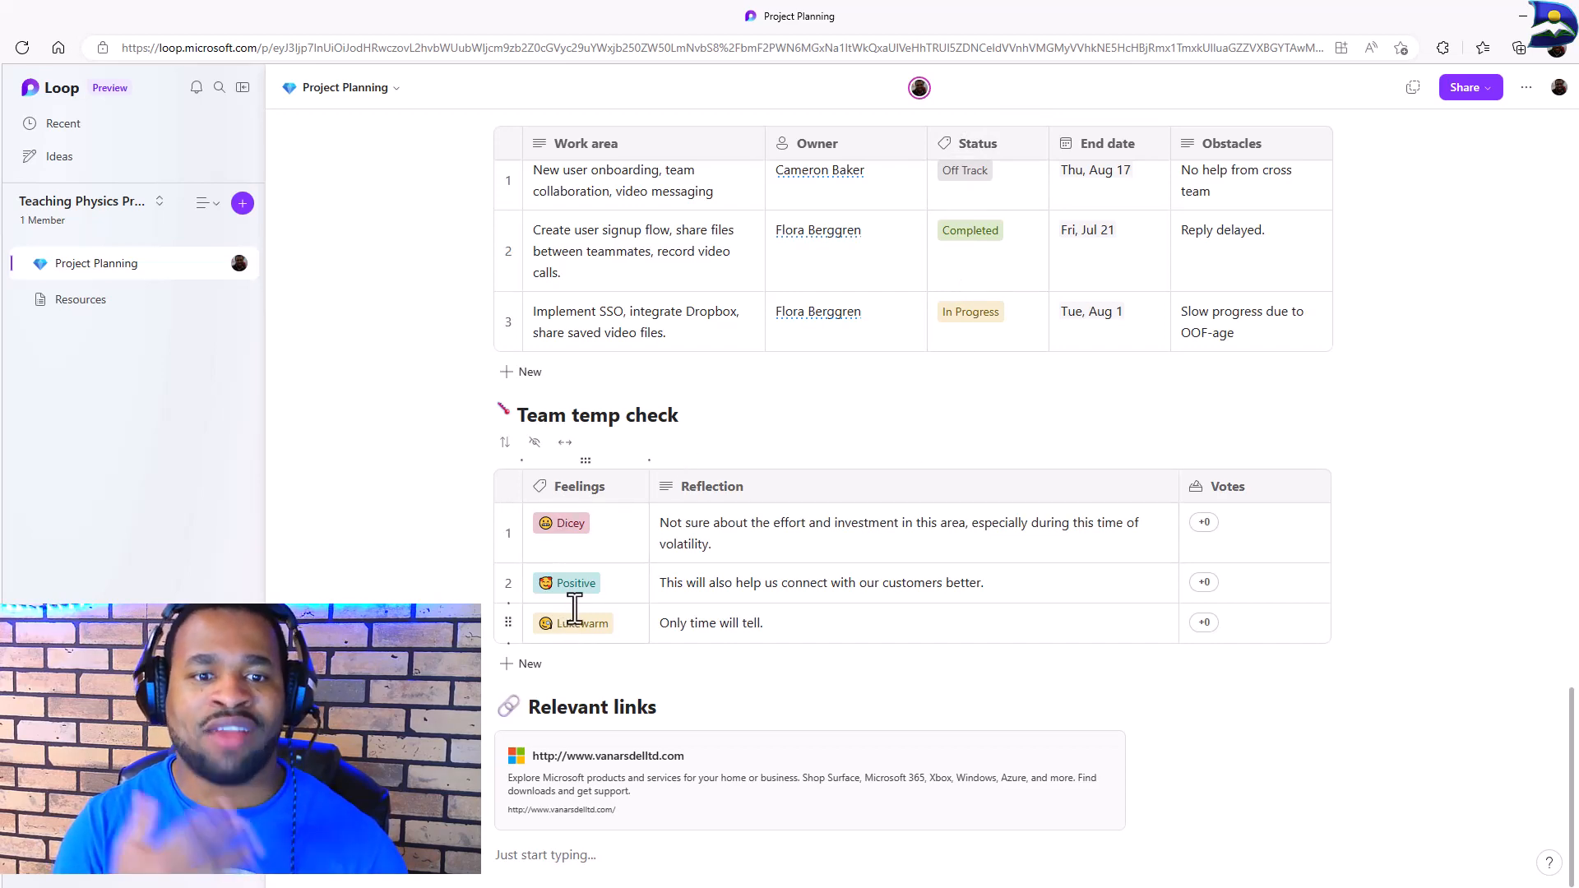
scroll(694, 699, up, 20)
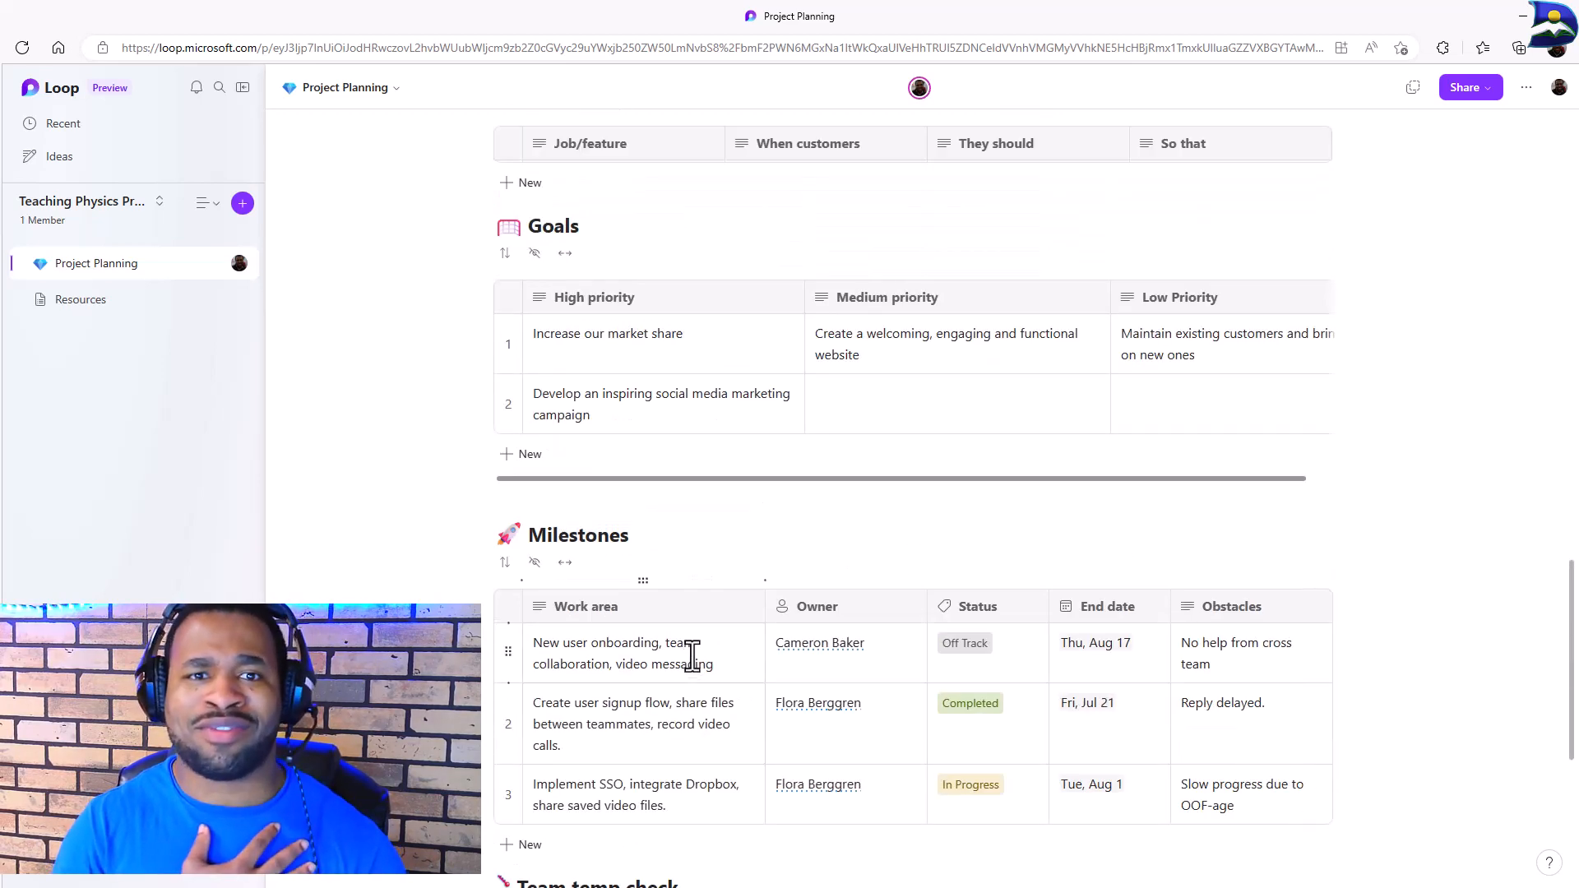
scroll(703, 592, up, 6)
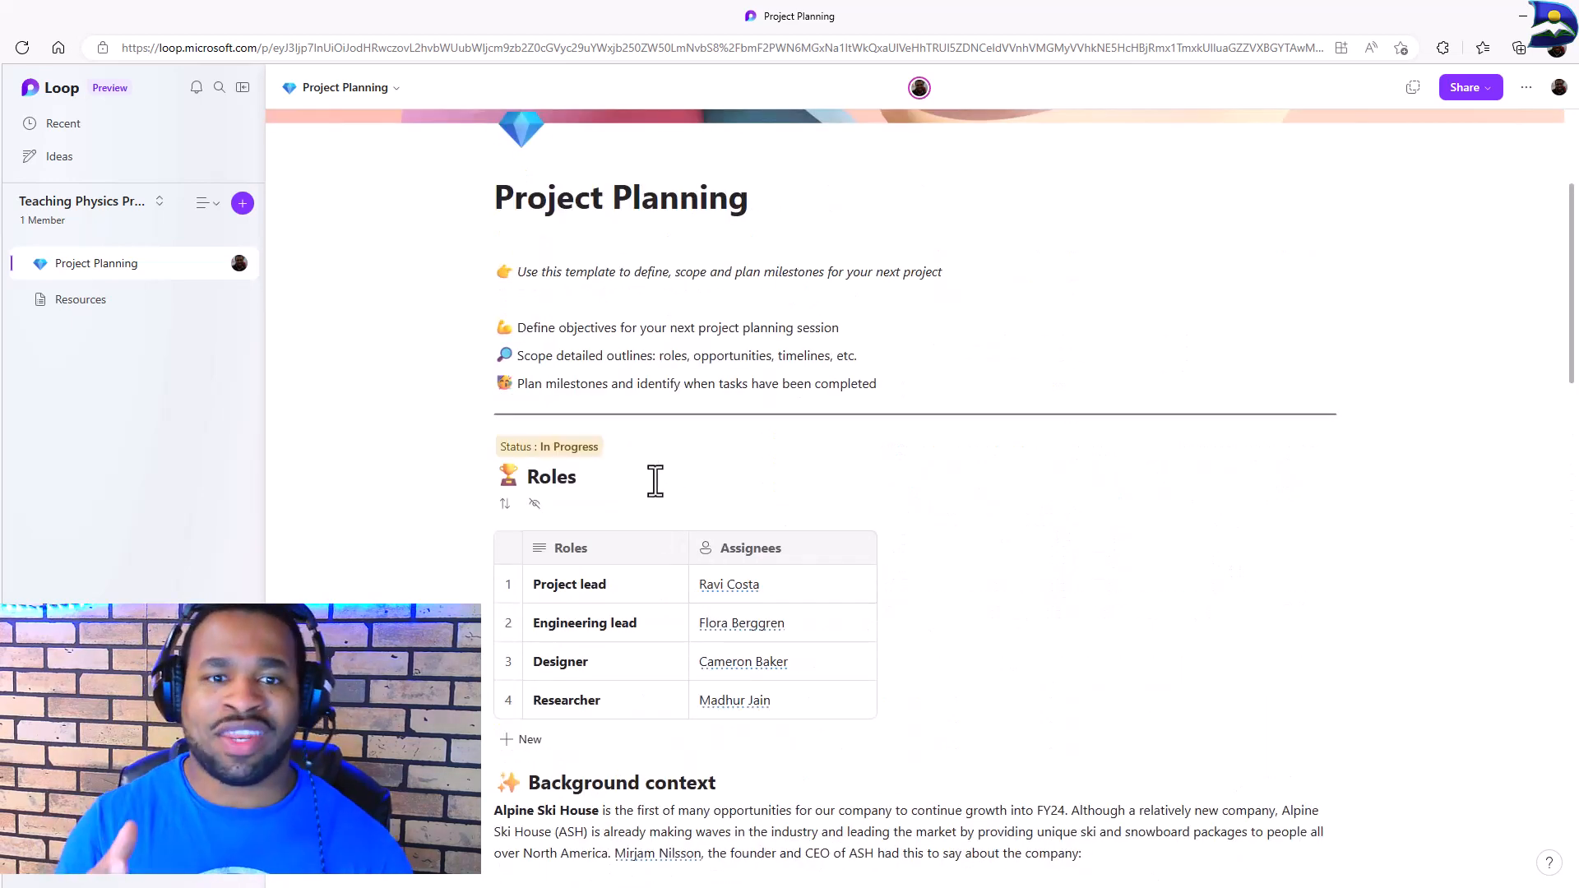
Review the Project Planning page from its cover image down to the Milestones and Team temp check tables
scroll(703, 424, up, 3)
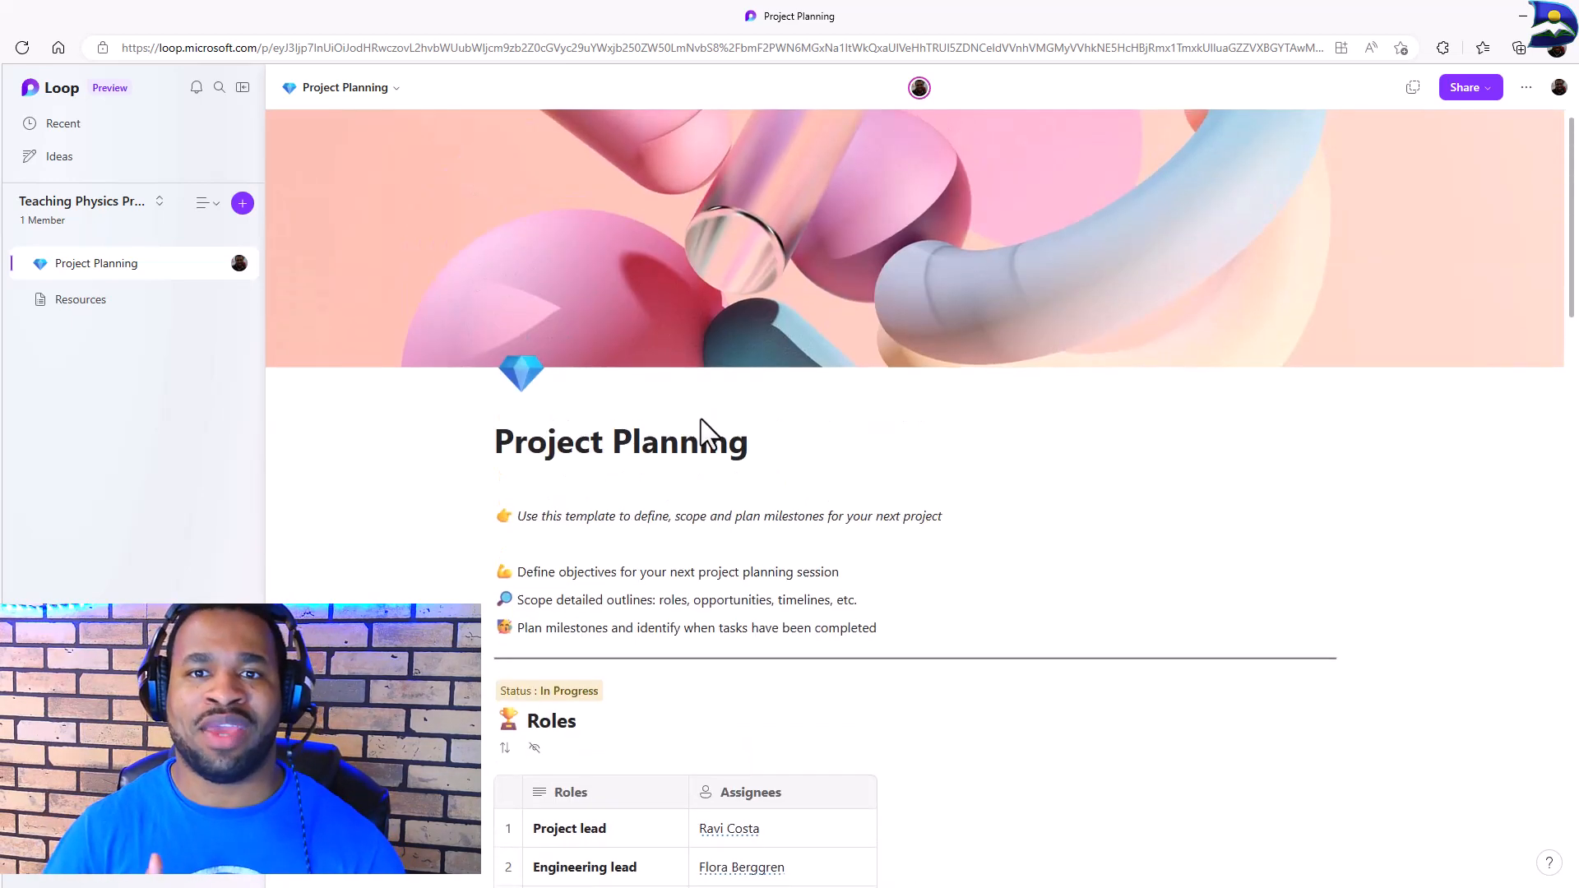
scroll(703, 428, down, 15)
scroll(718, 467, down, 10)
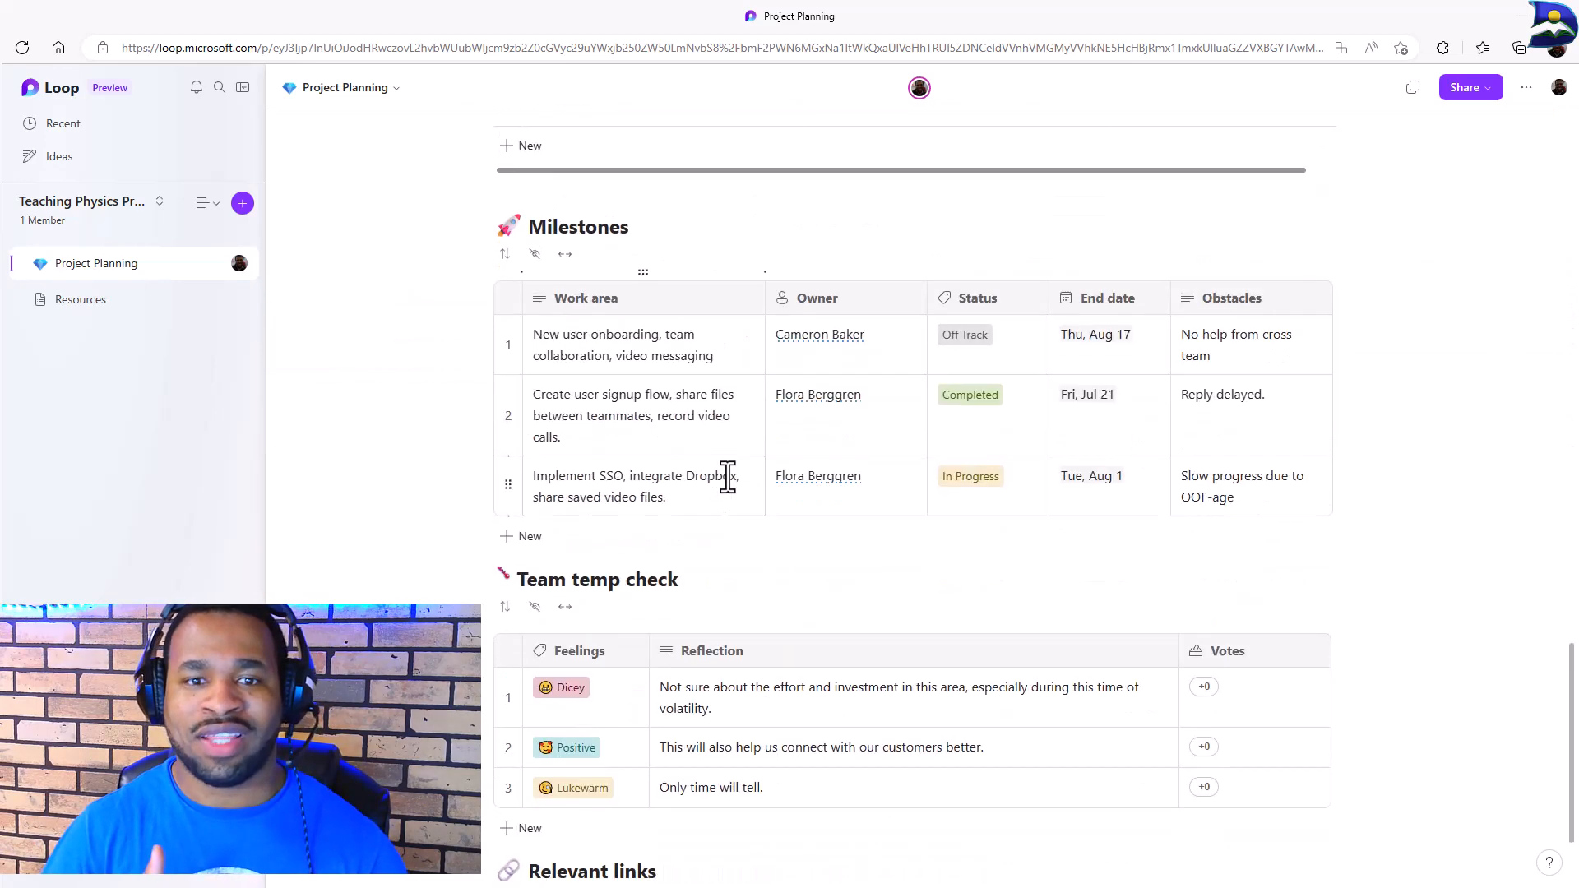
Open the Resources page and preview the Project Brief, Team Decision, Project Planning and Meeting Notes templates in the Template Gallery
click(105, 319)
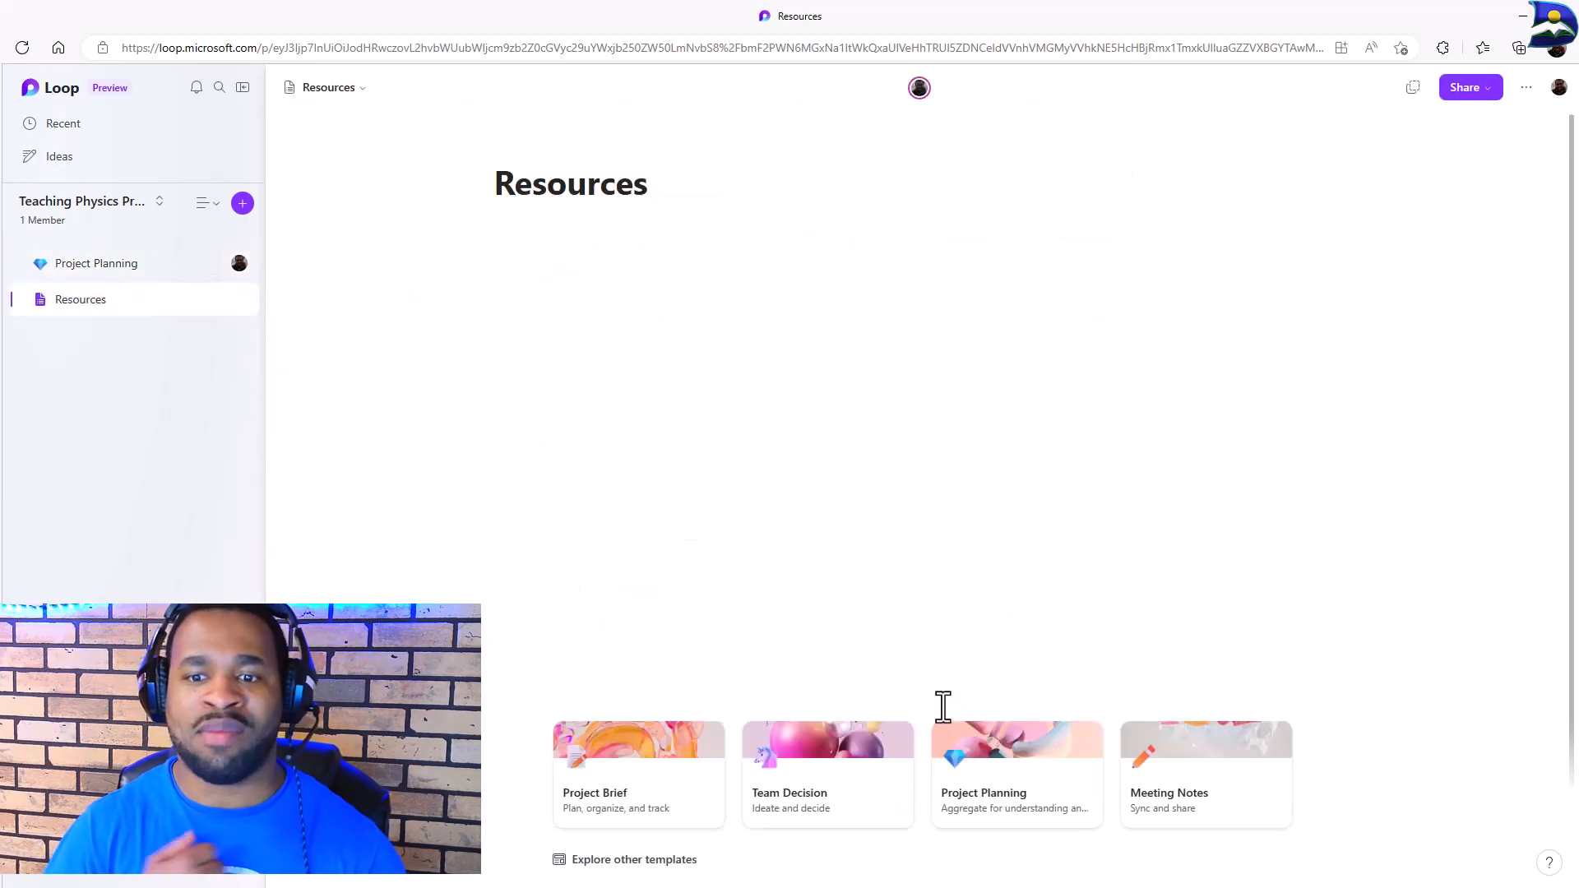
click(604, 861)
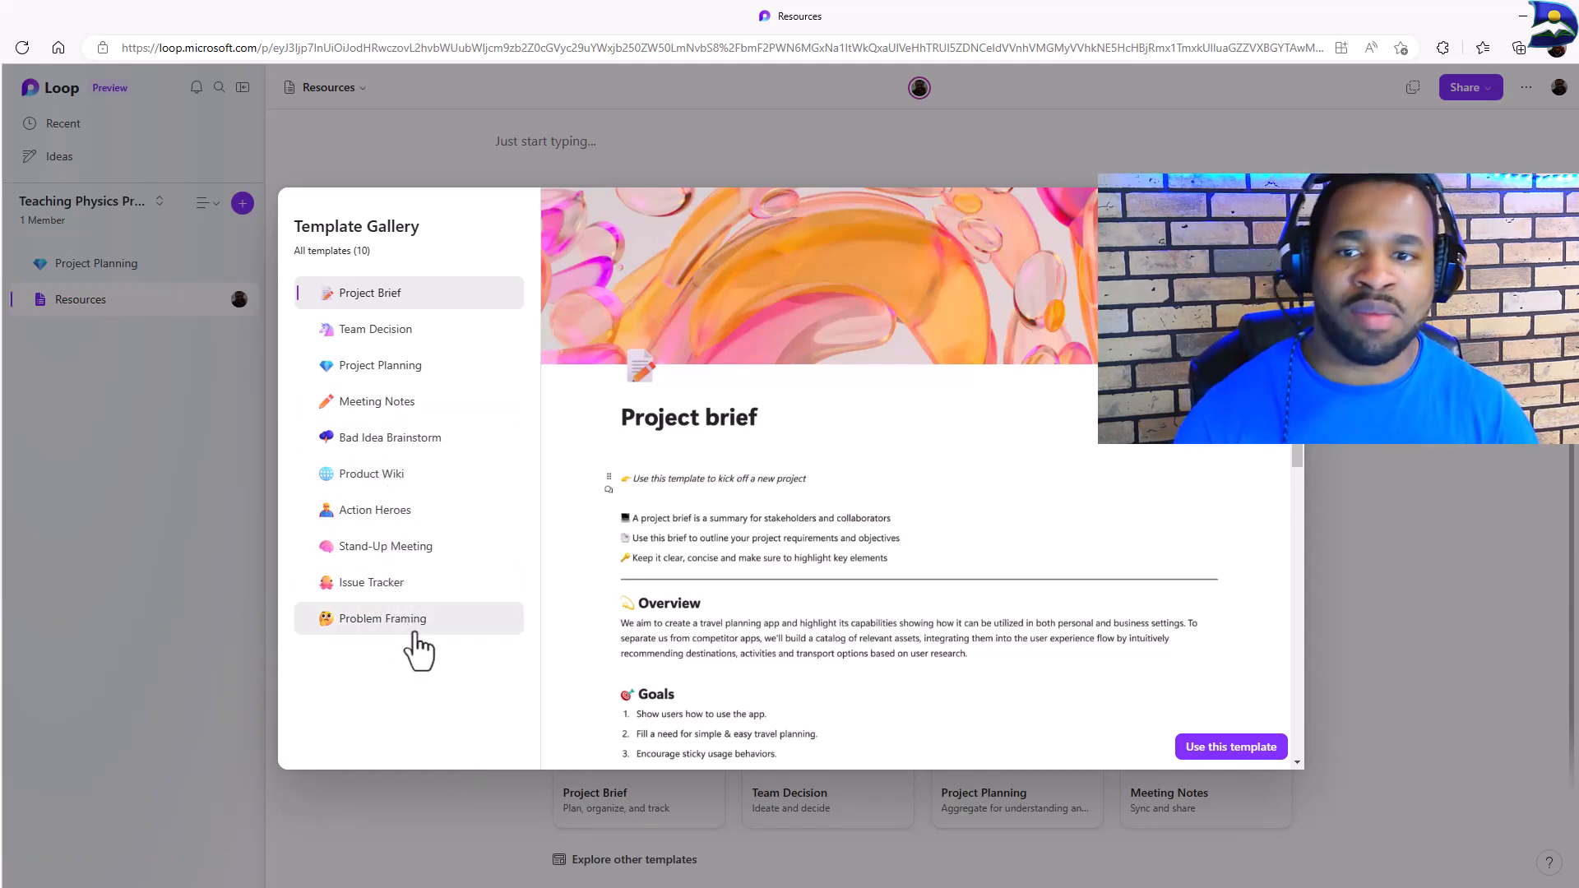
scroll(742, 510, down, 3)
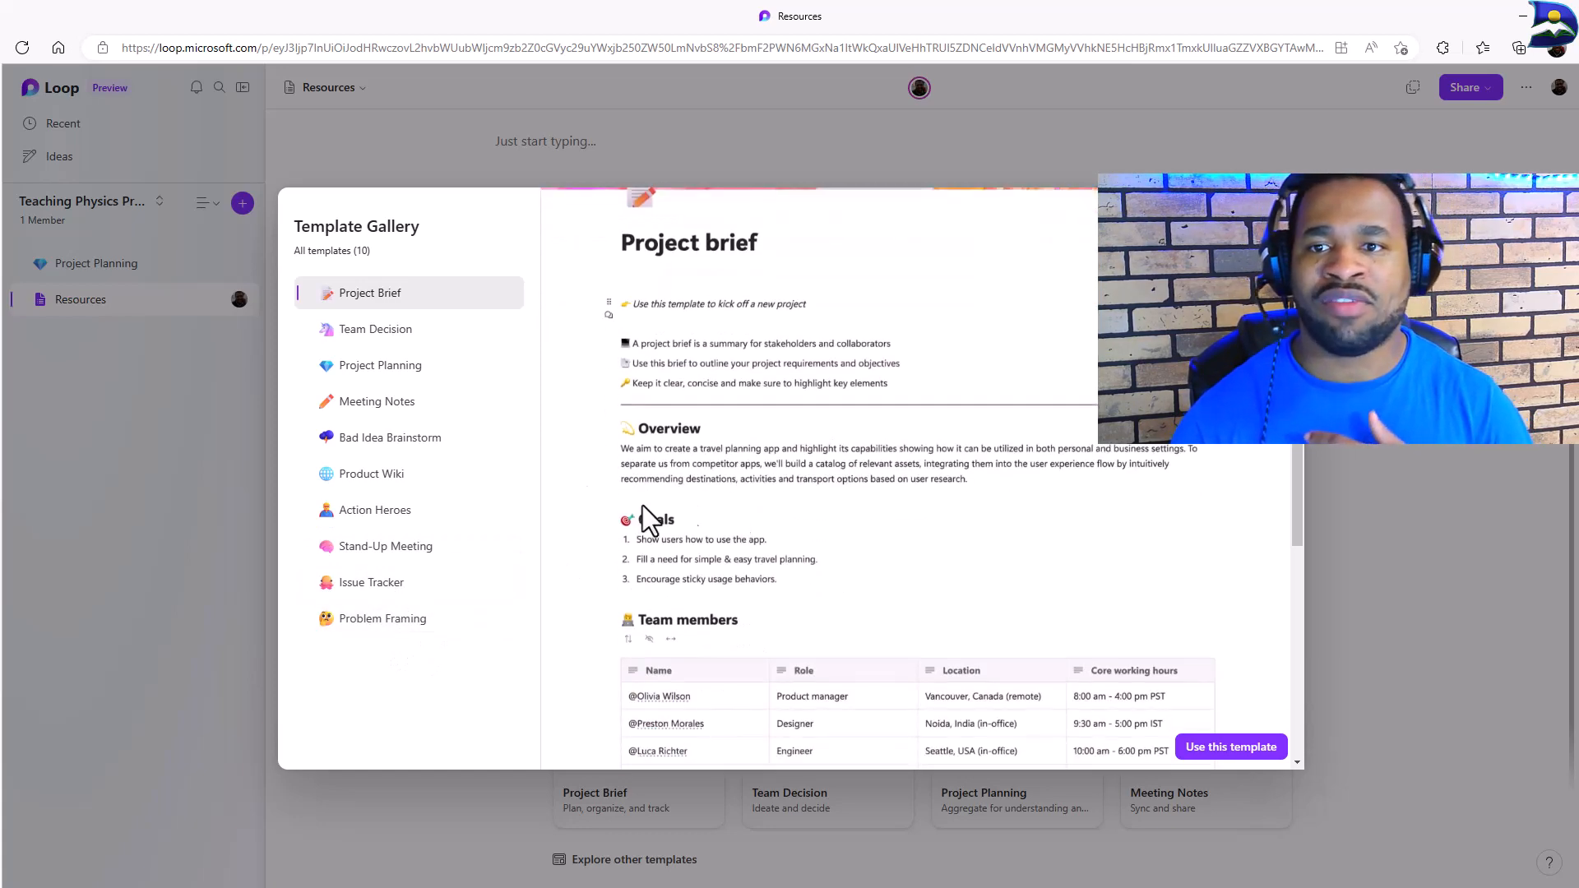
click(377, 339)
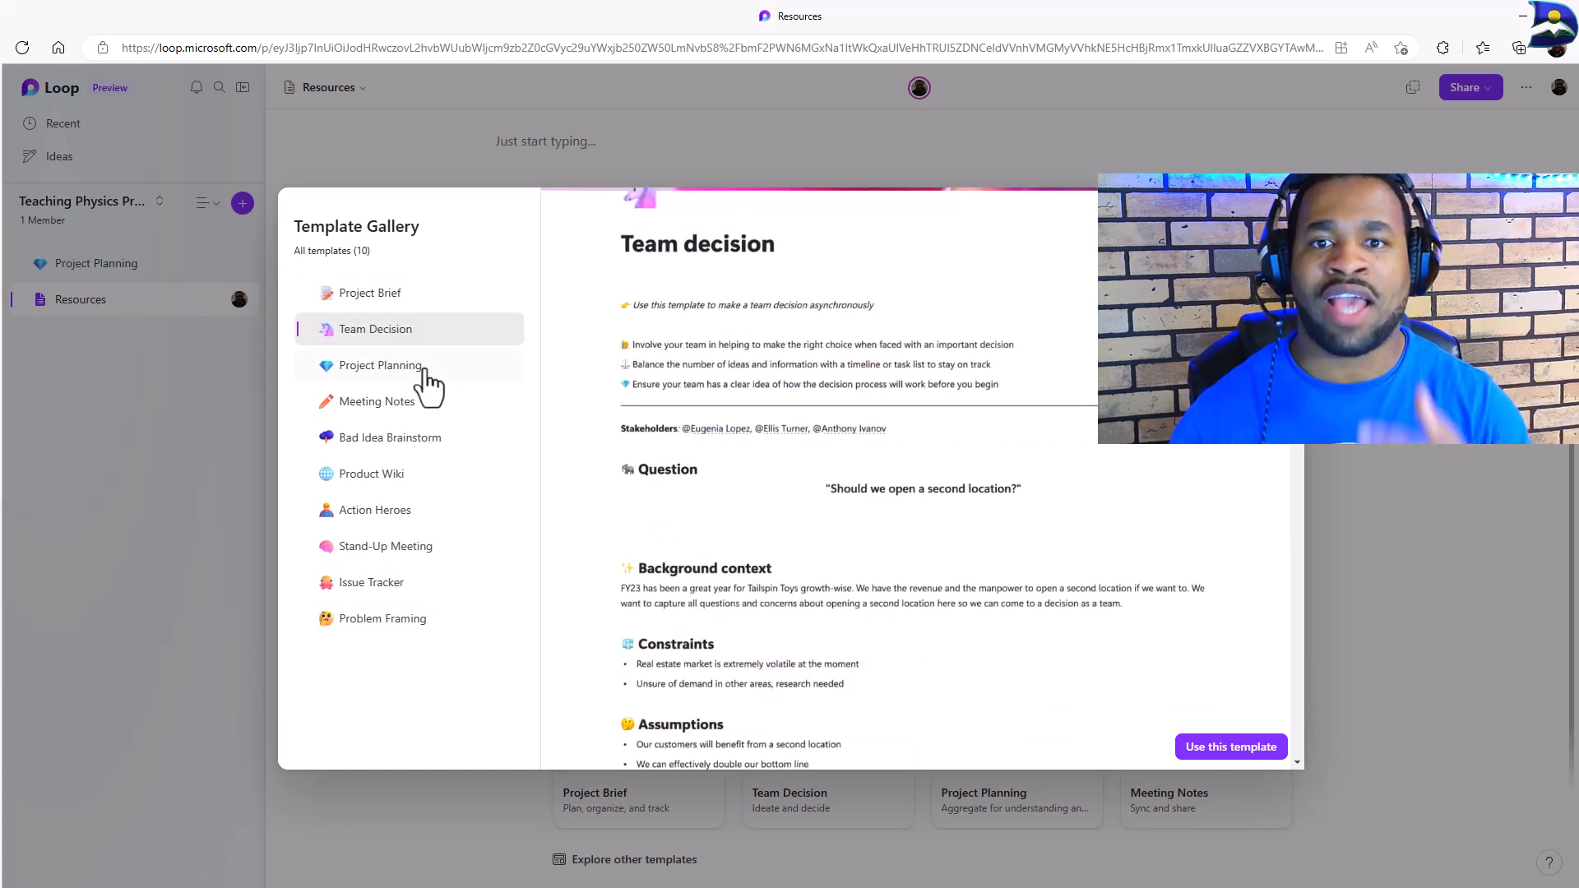
scroll(741, 502, down, 10)
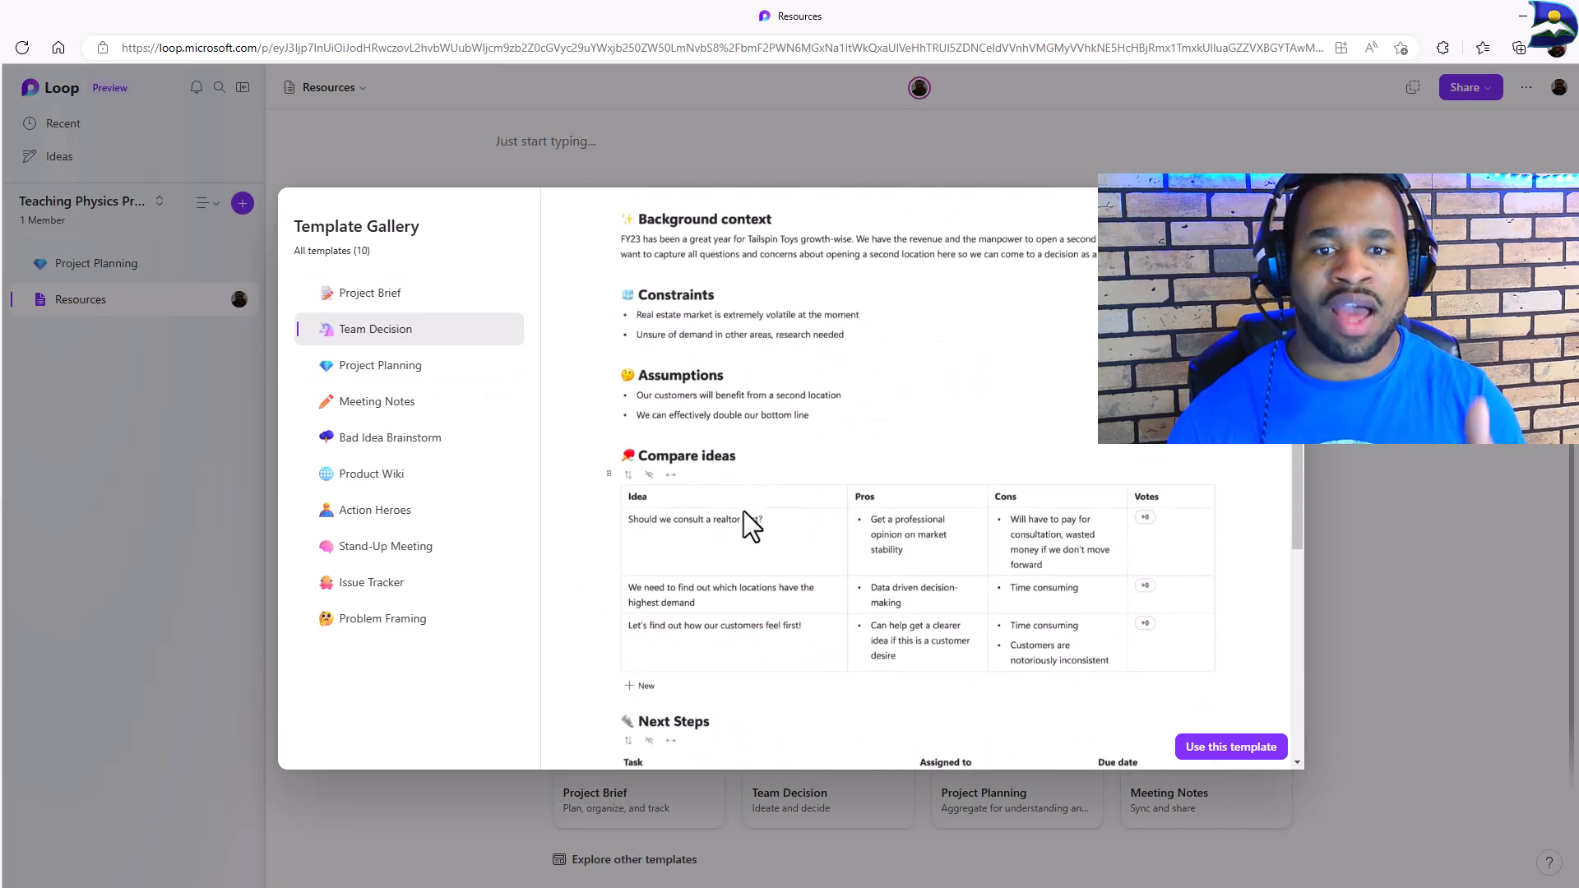
scroll(736, 493, down, 4)
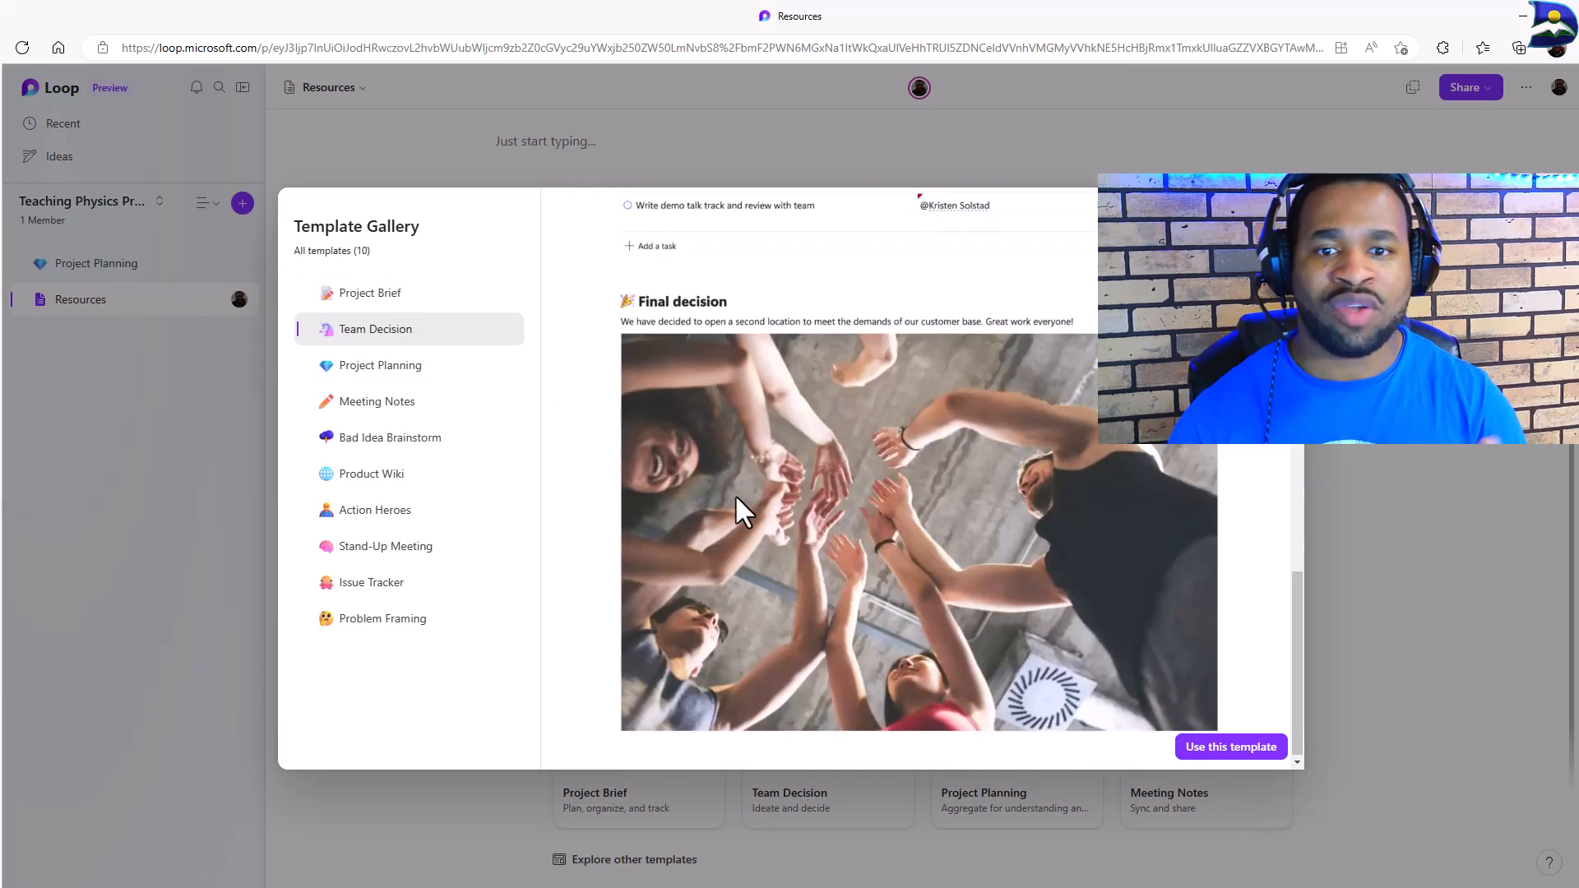
click(392, 368)
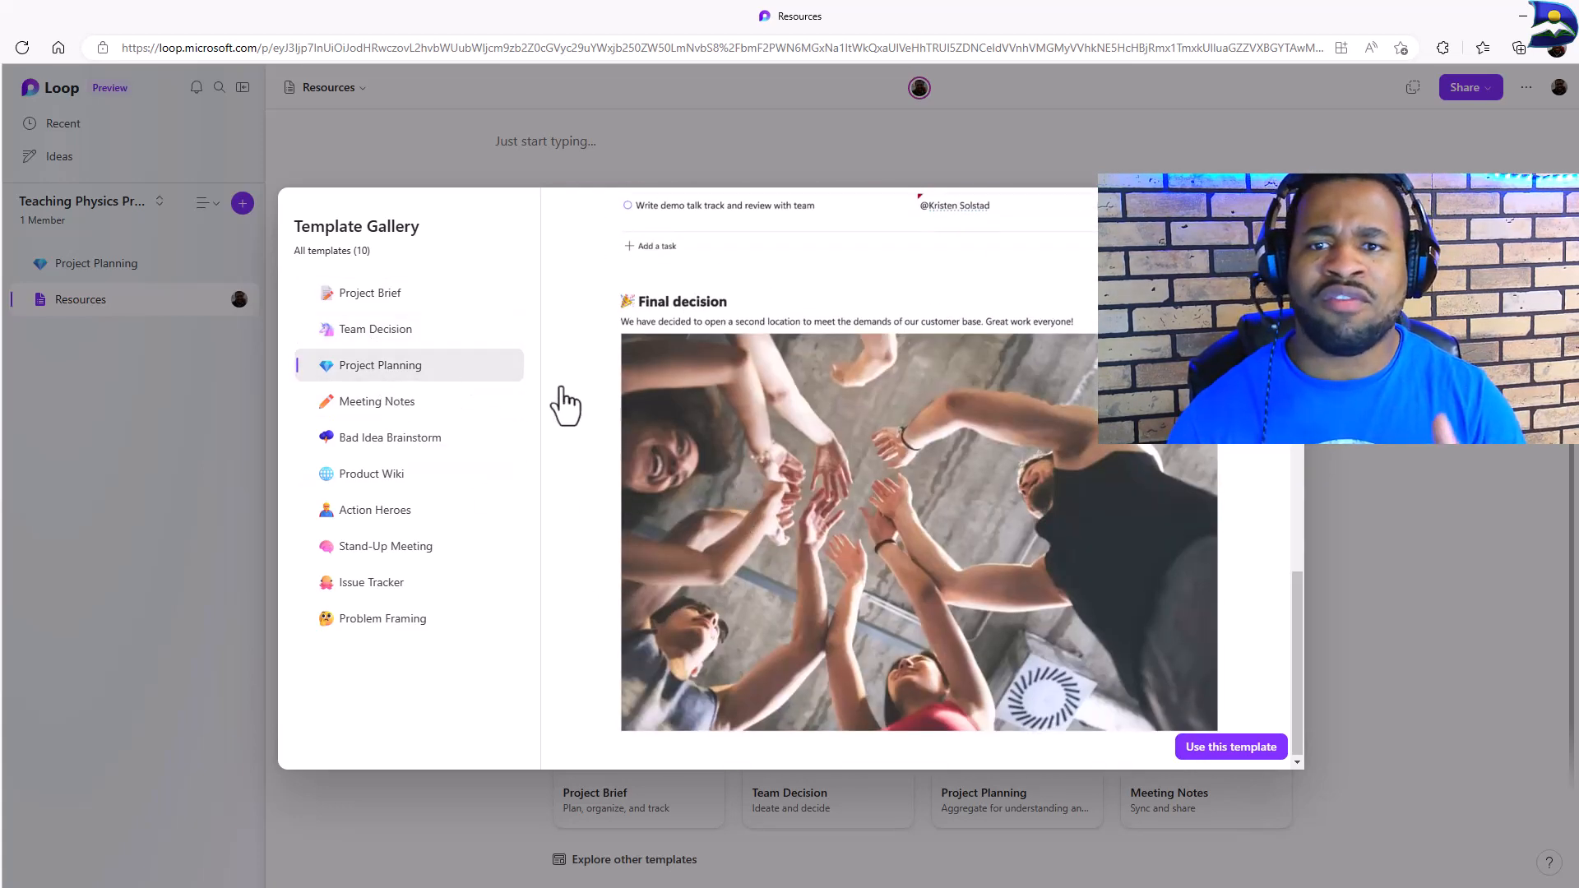
scroll(880, 411, down, 4)
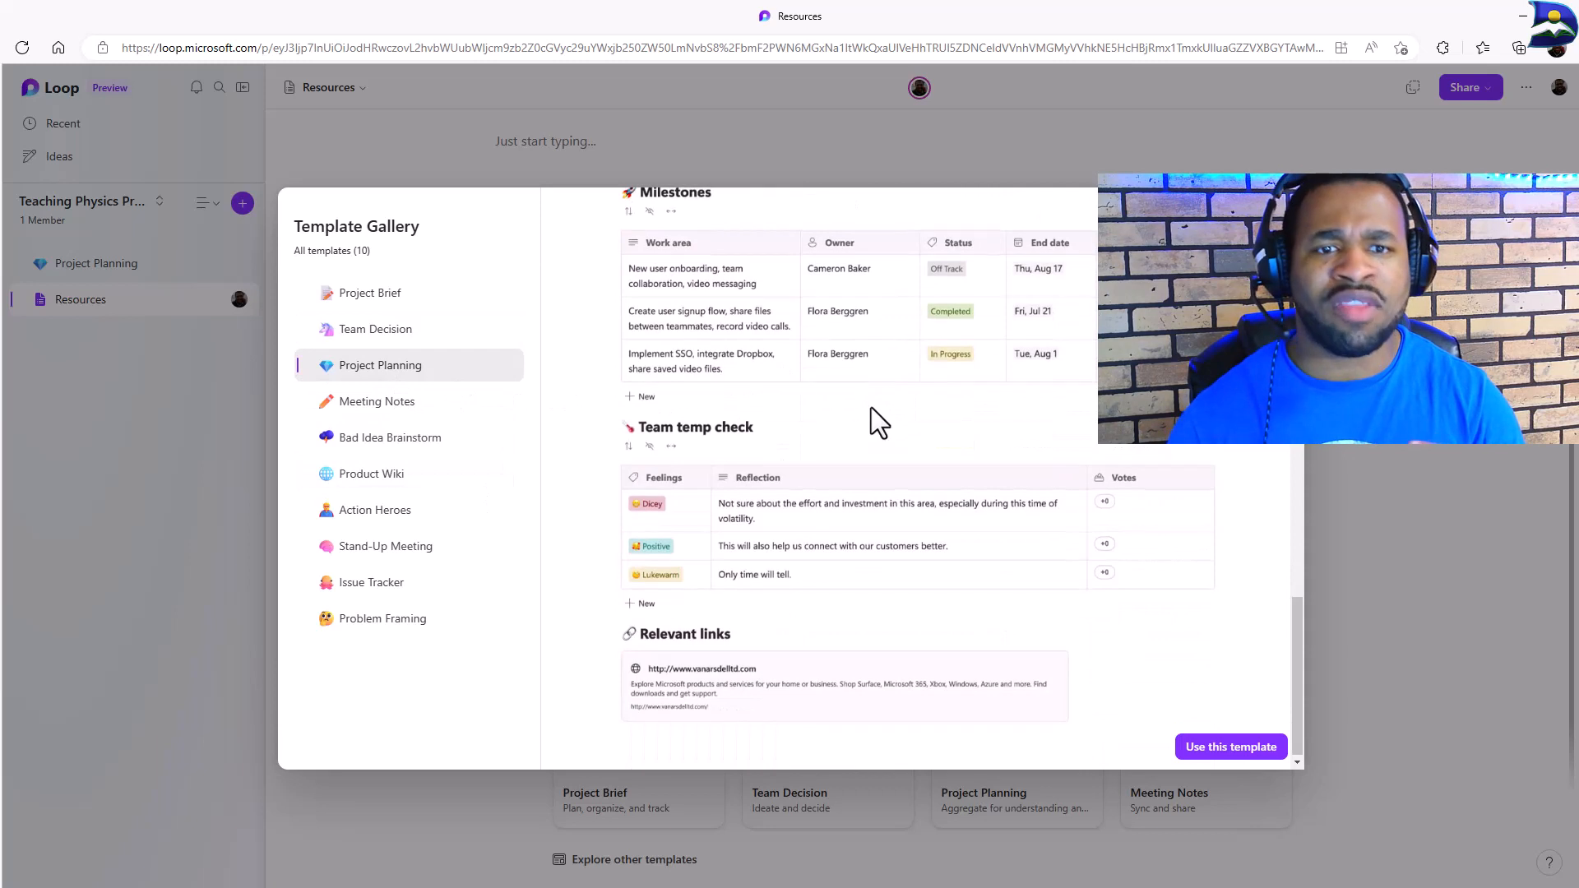
click(385, 408)
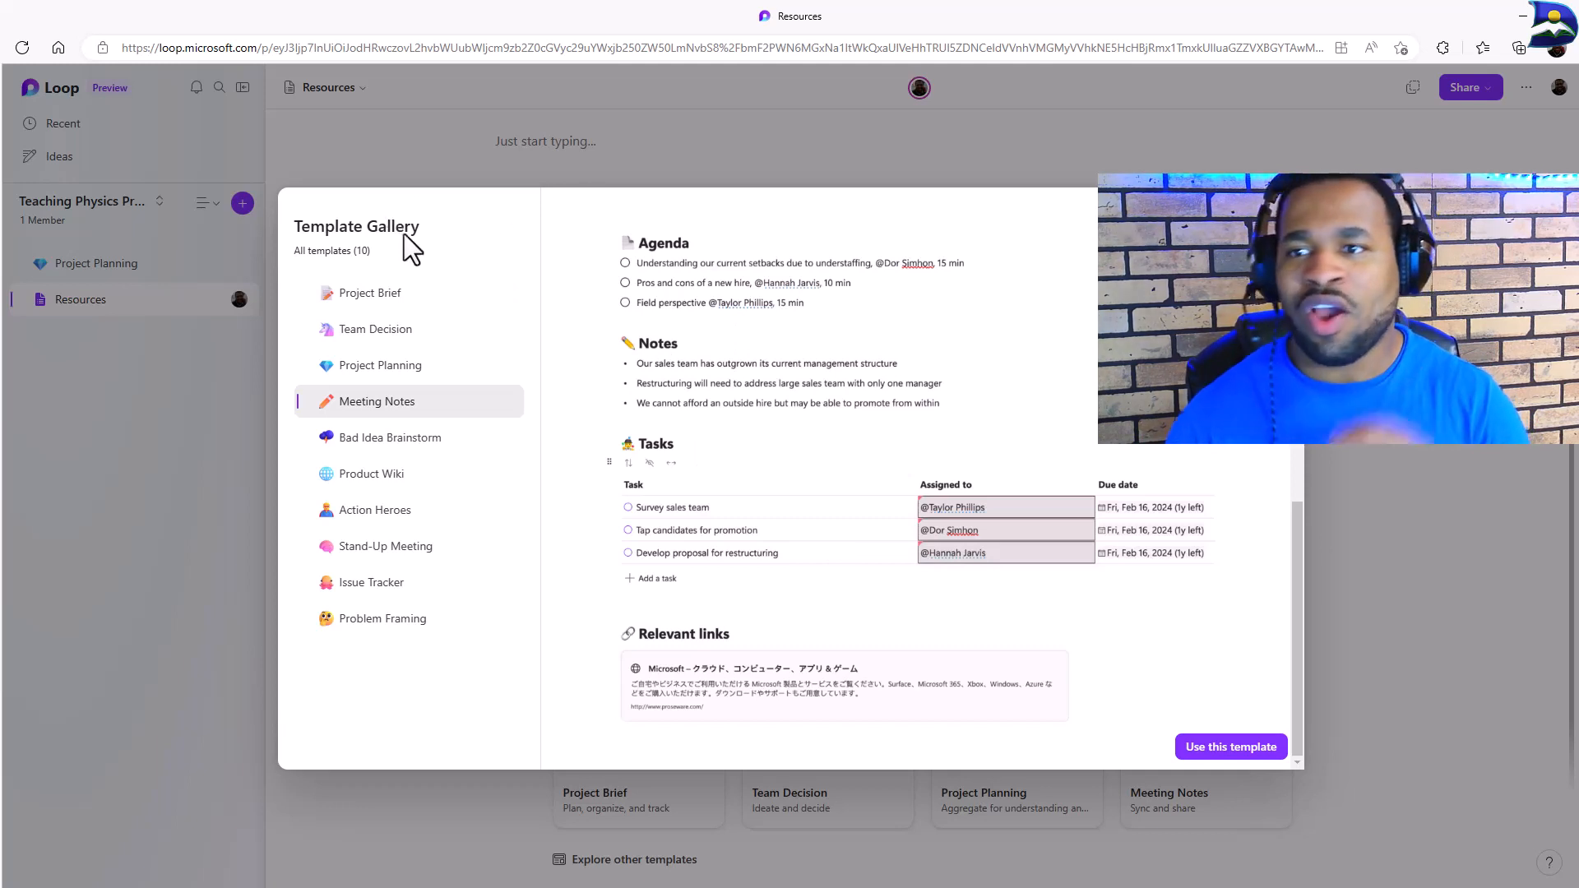
click(1278, 214)
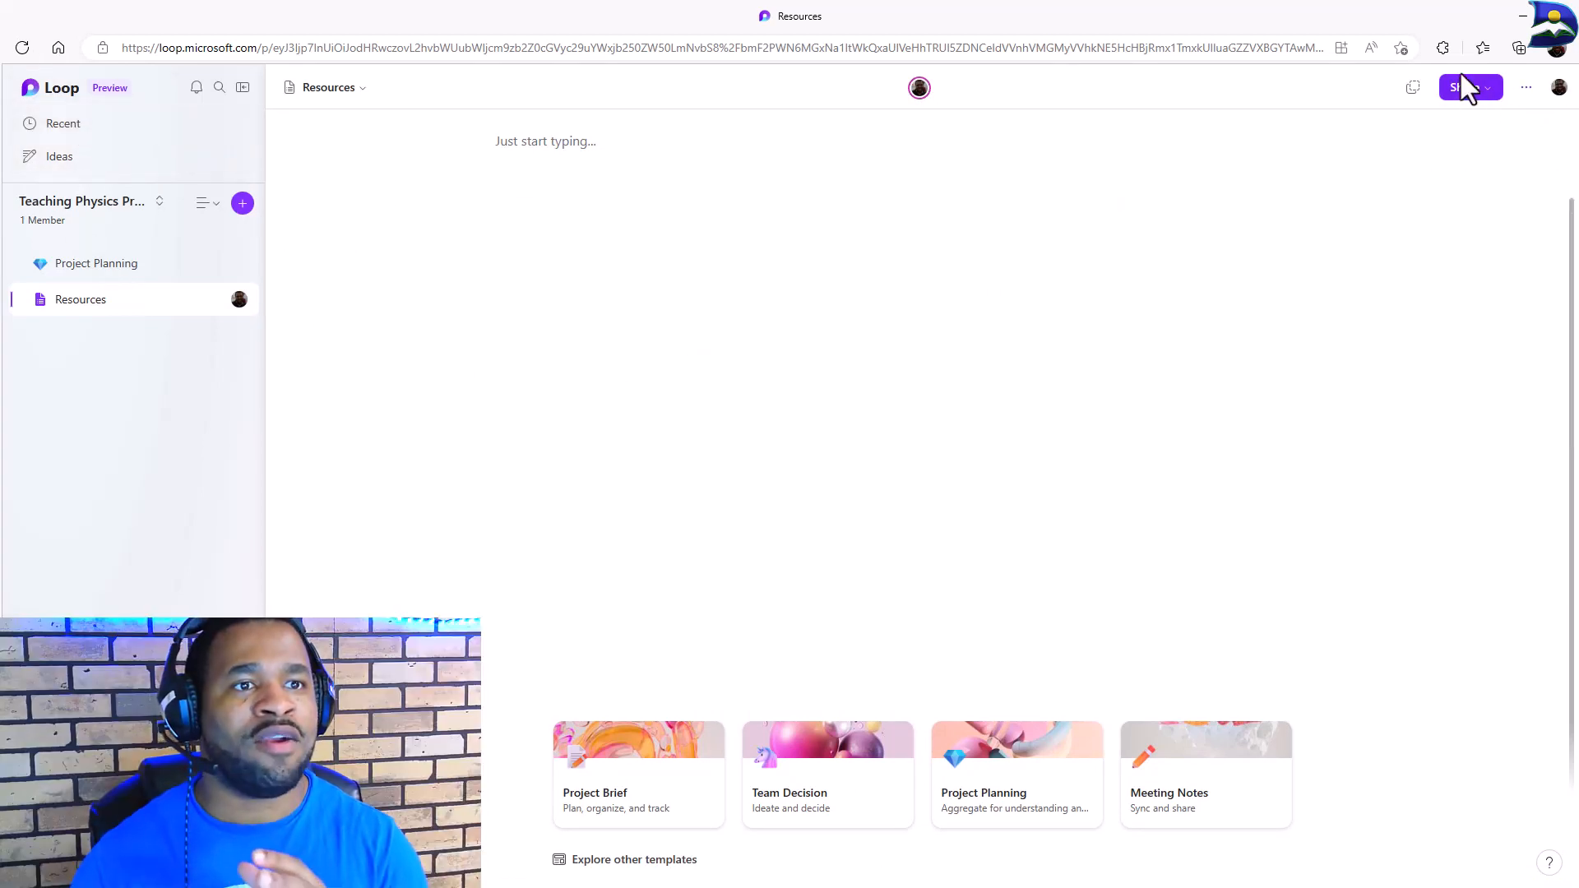
Copy a Loop component link to the Resources page for embedding in Microsoft 365 apps
click(1487, 105)
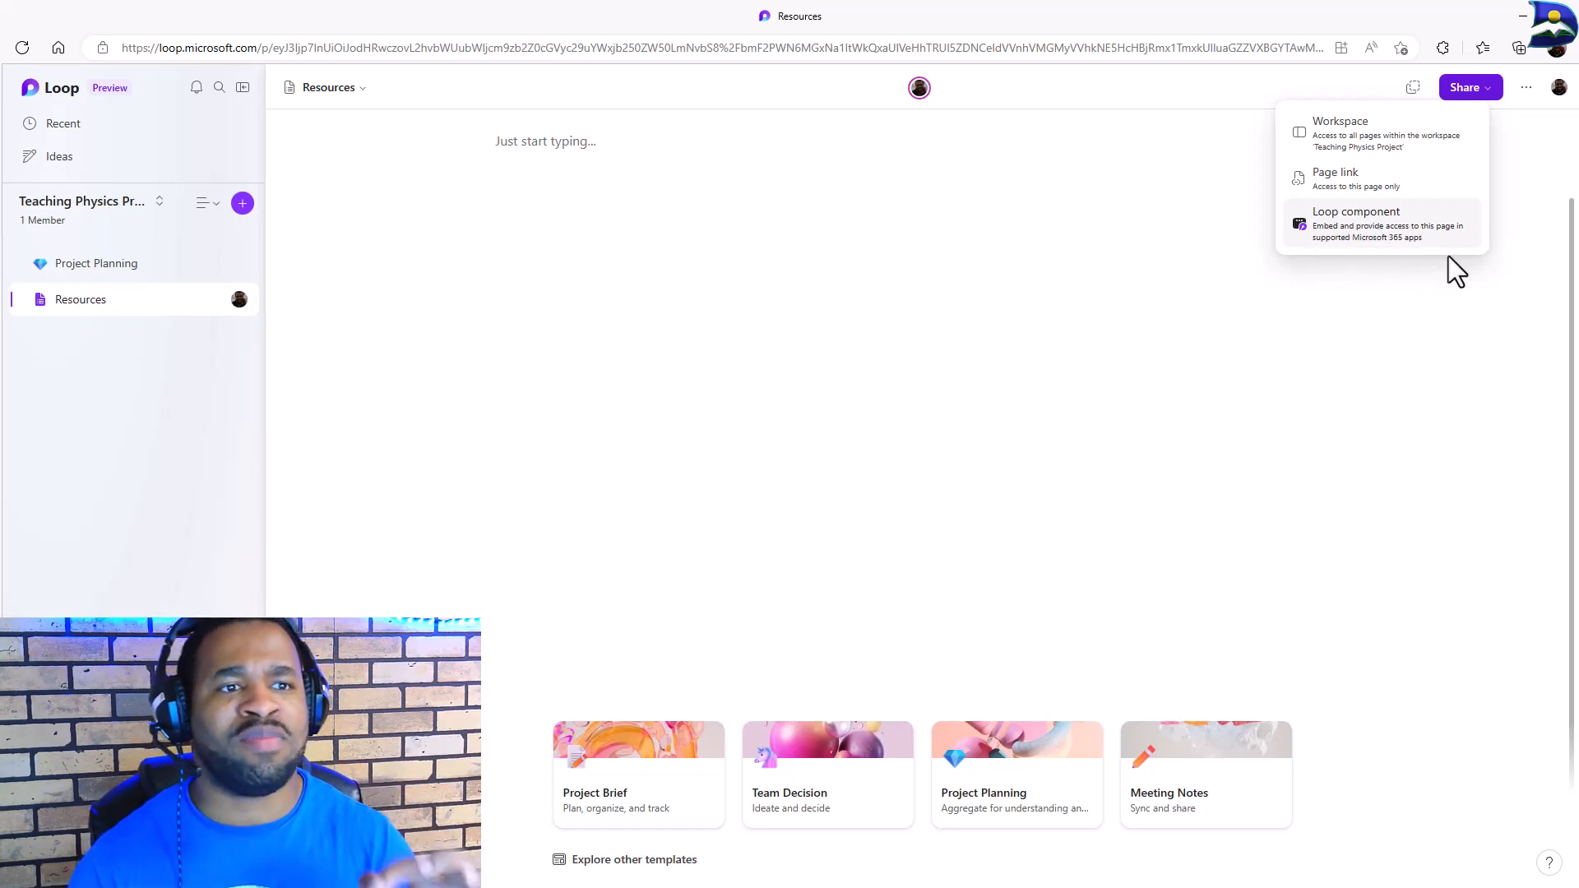
click(1400, 240)
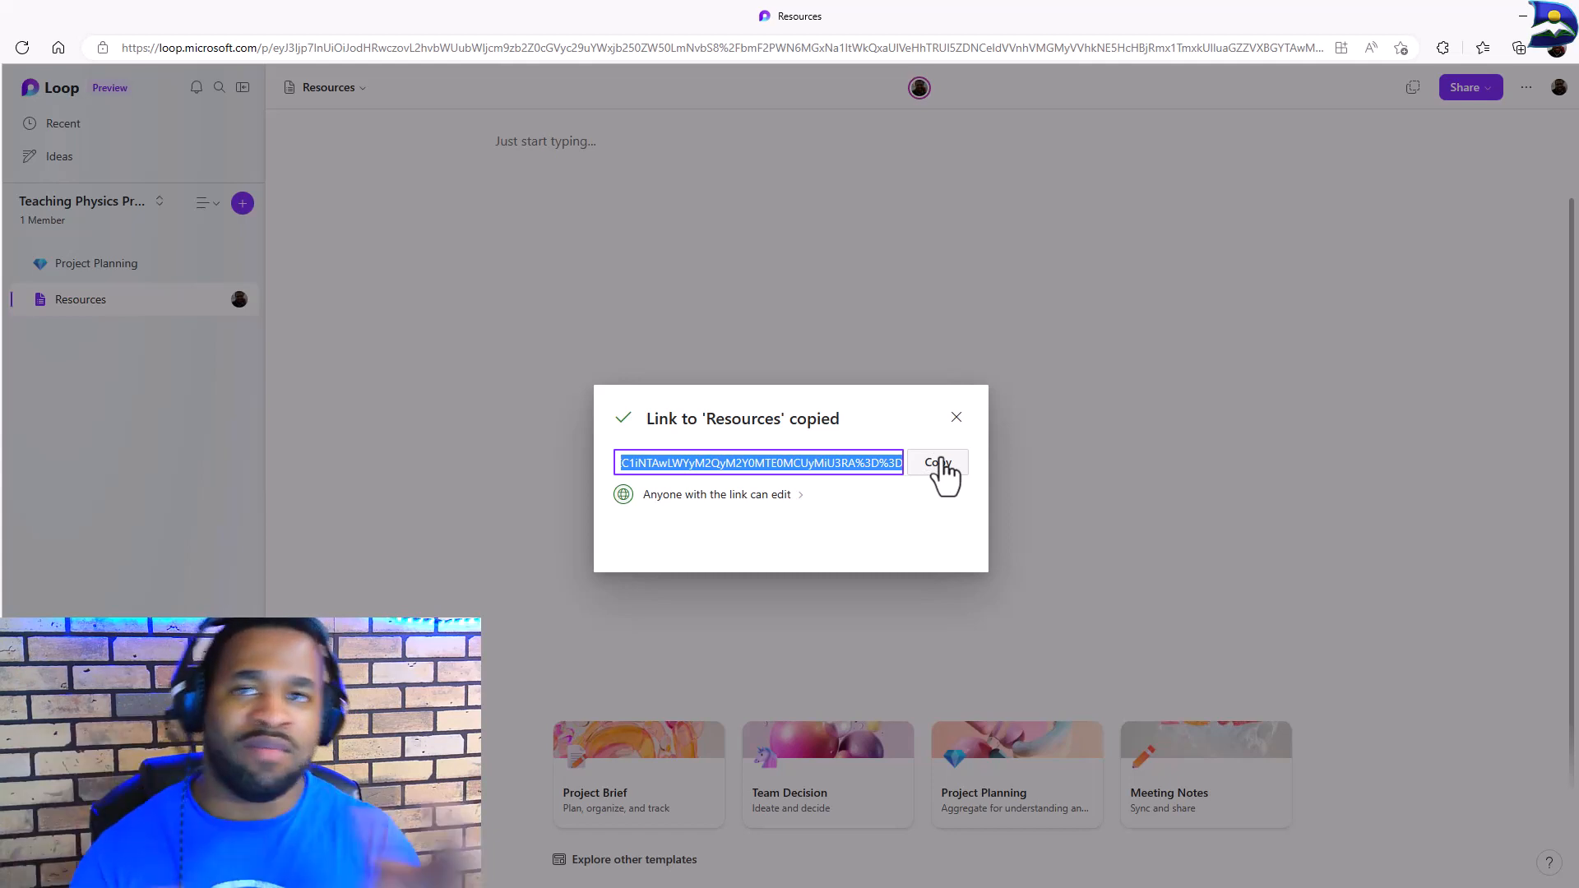
click(951, 417)
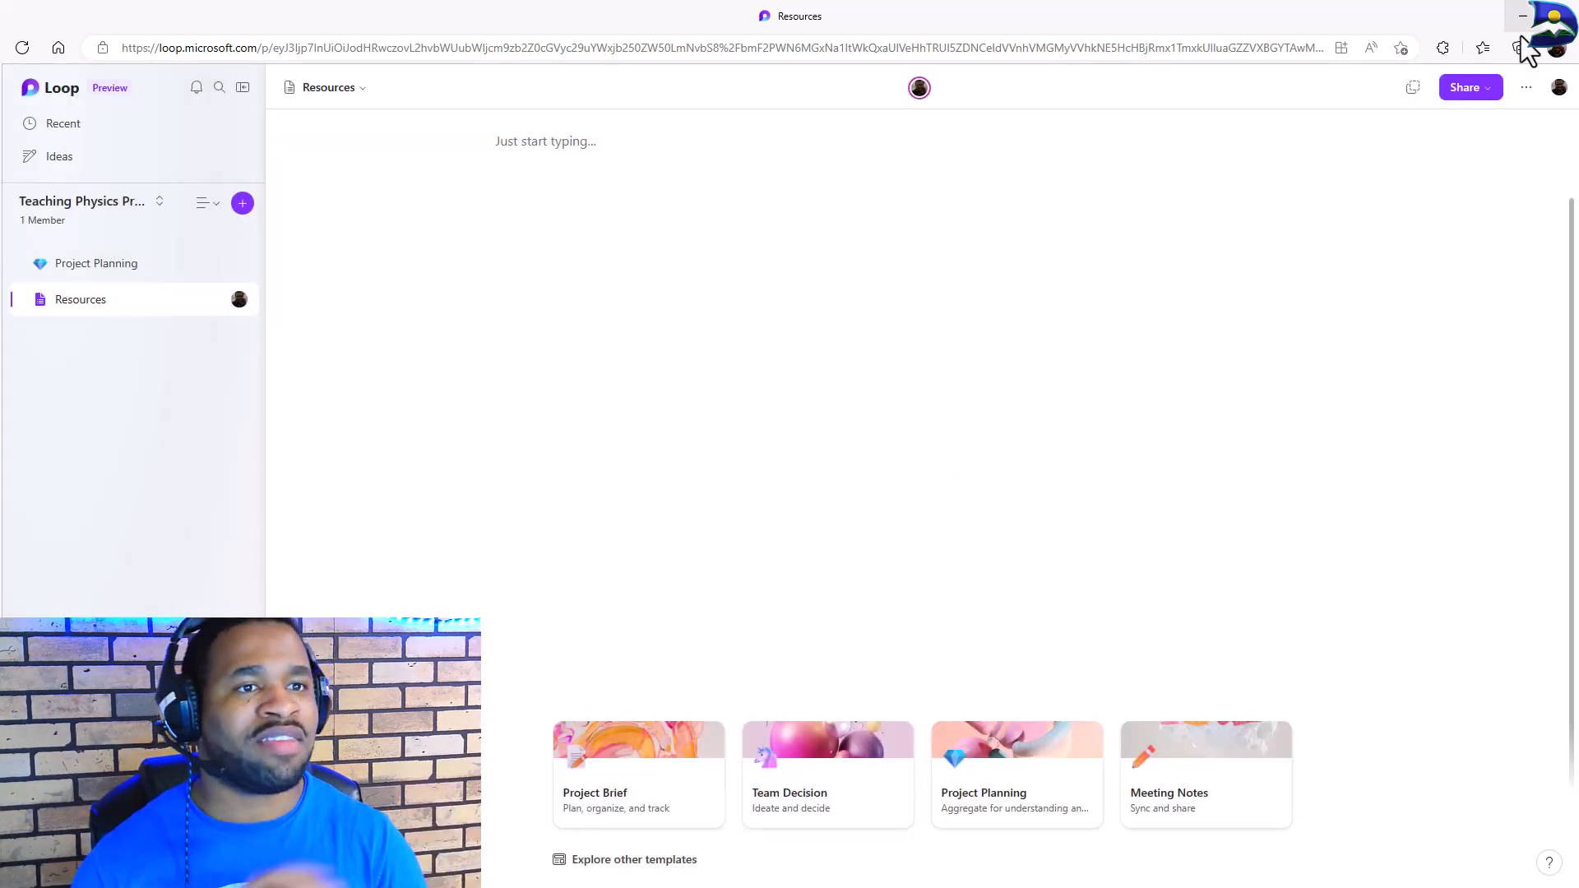
Share the Teaching Physics Project workspace by filling in a saved e-mail address and sending the invitation
click(1492, 91)
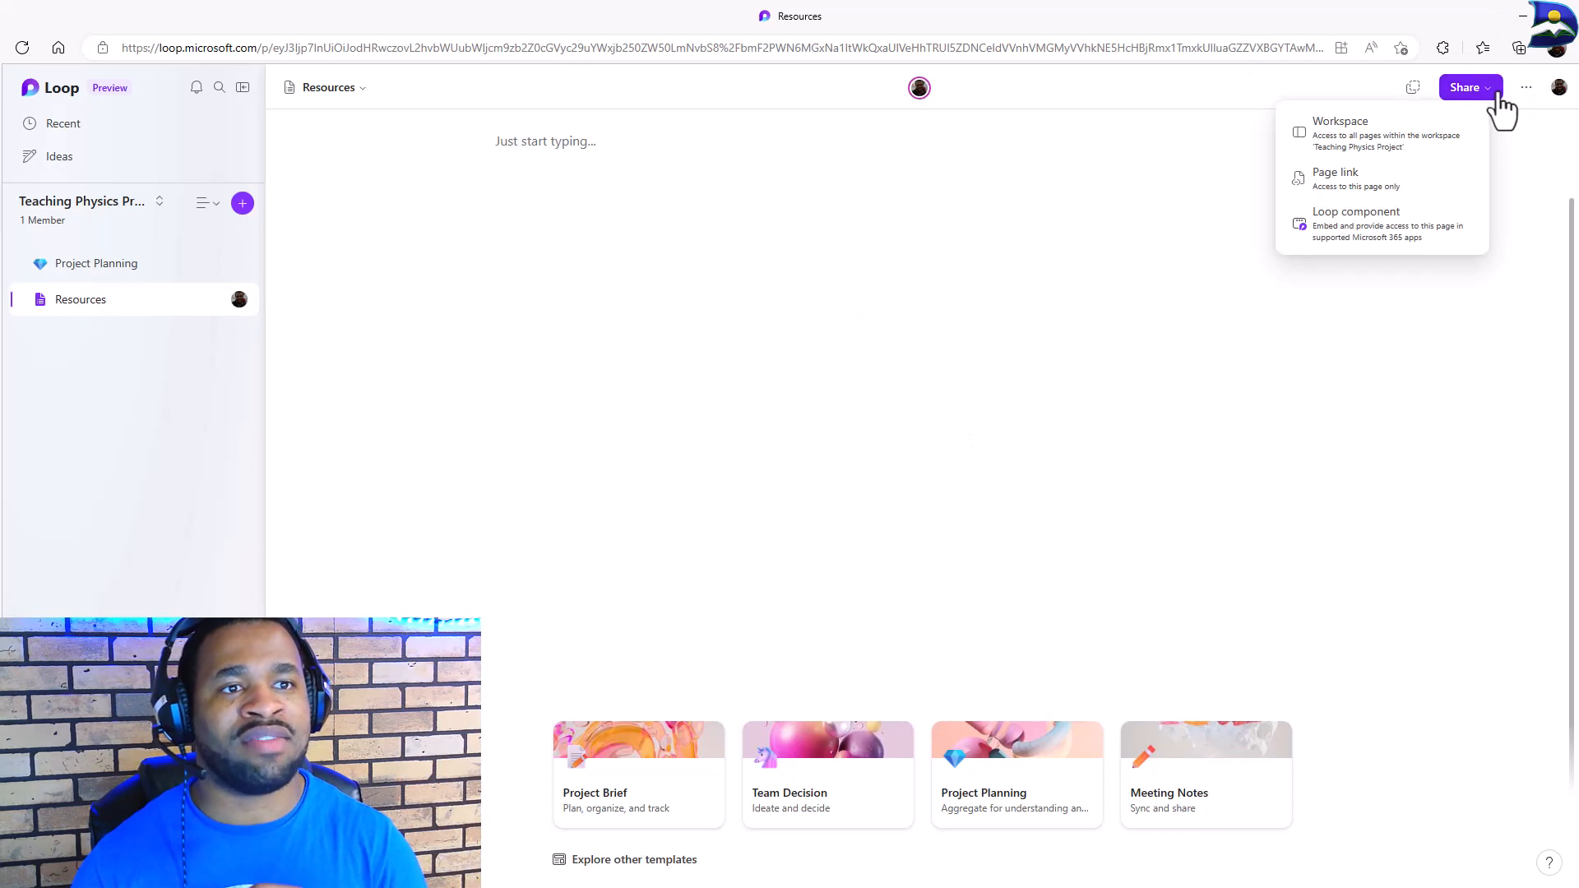
click(1357, 138)
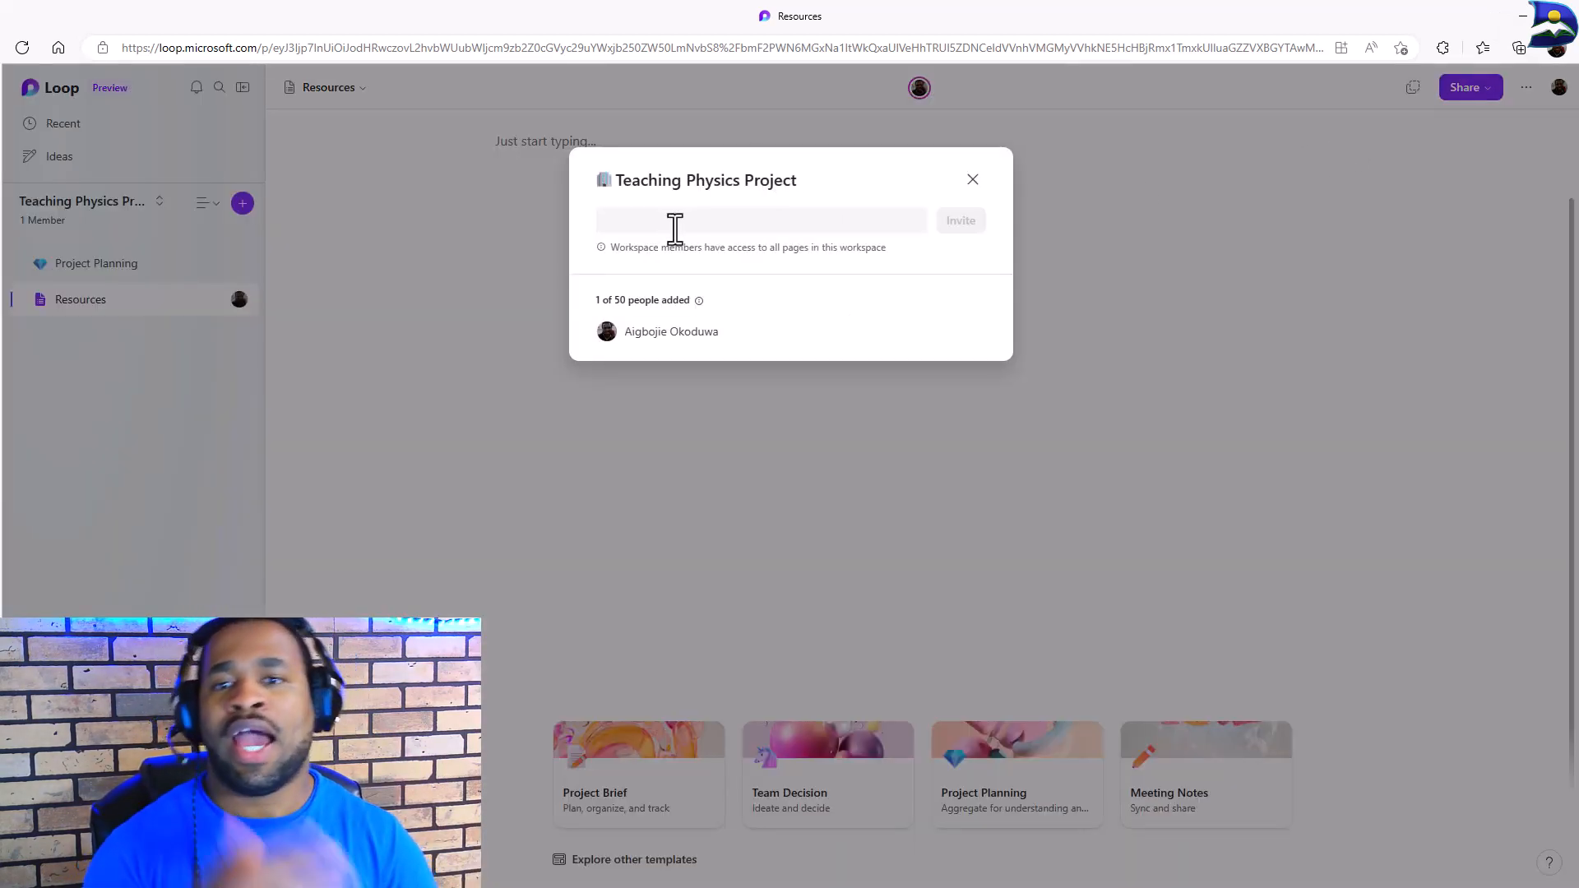
click(674, 229)
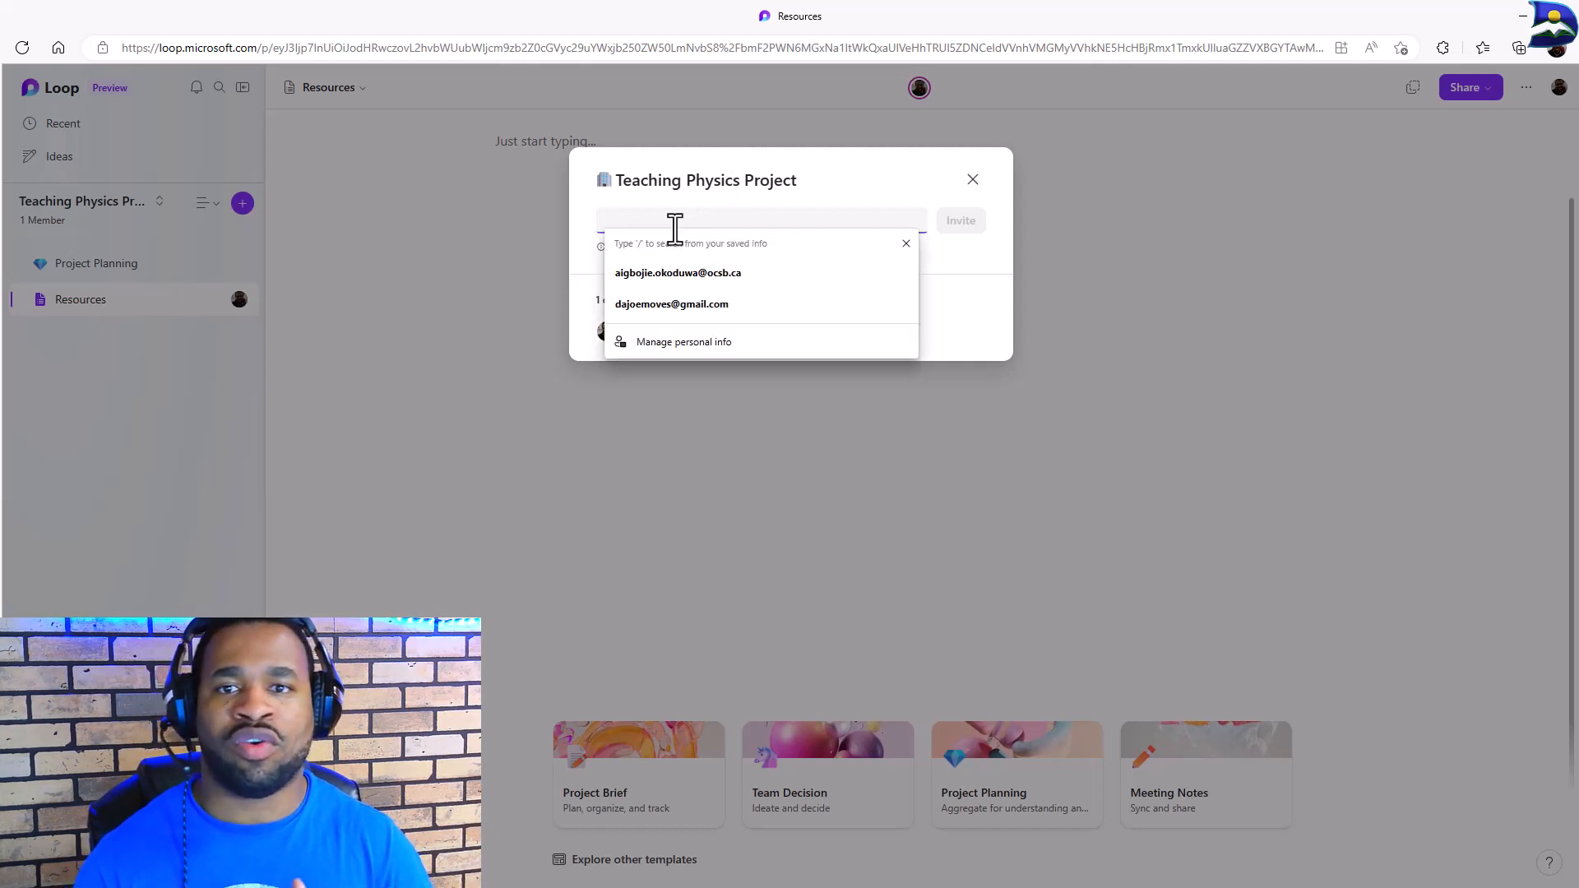
click(709, 269)
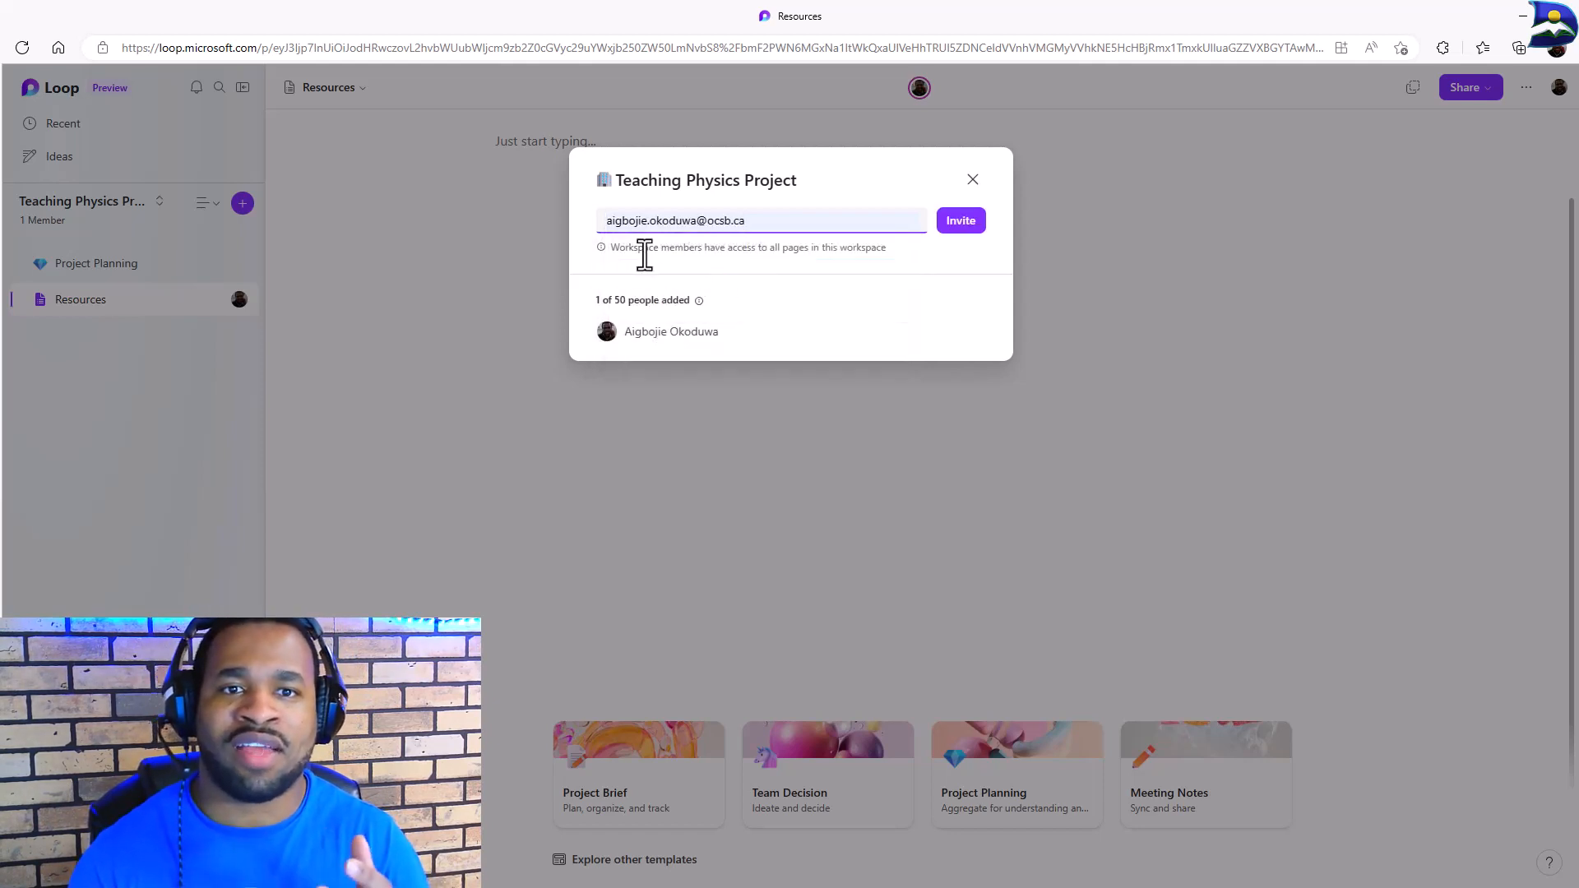
click(958, 227)
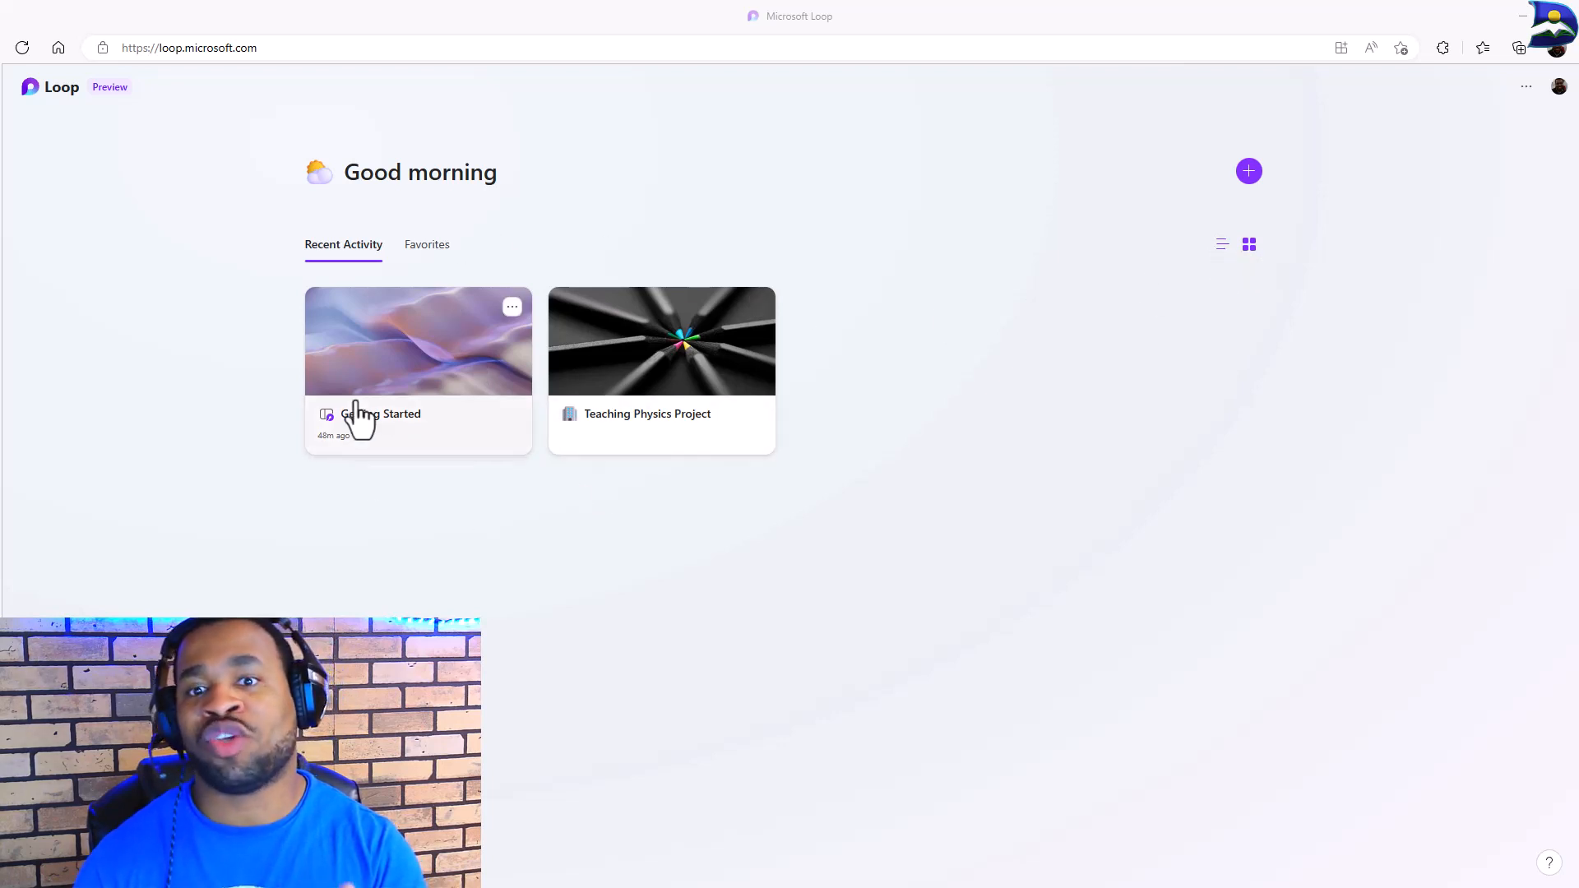
Show the home page workspaces as a list, check the Favorites, and return to Recent Activity
click(1221, 247)
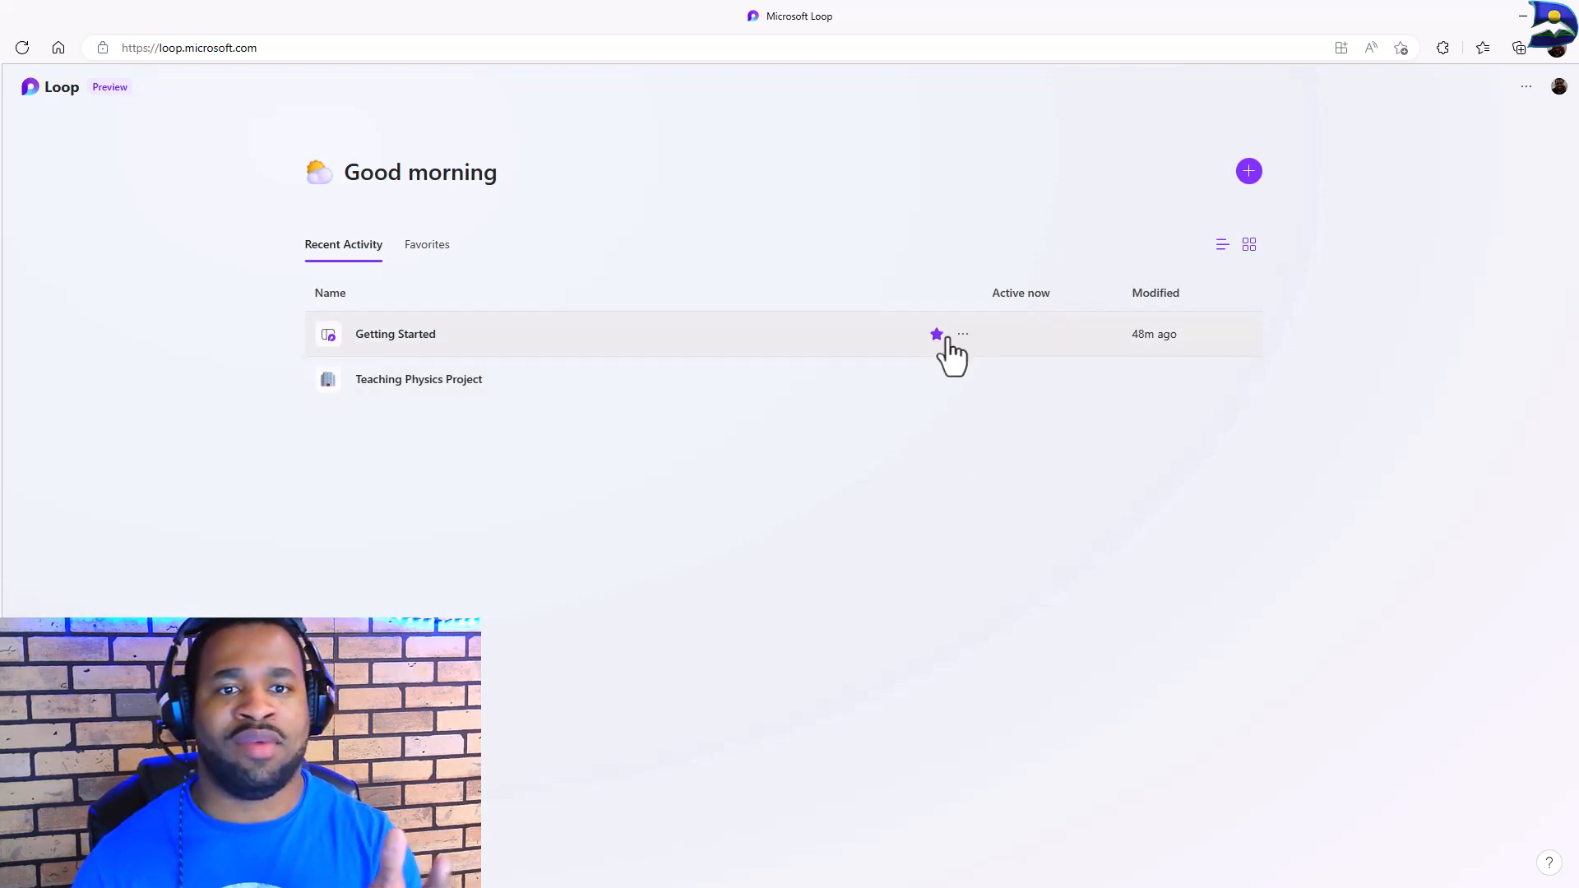
click(442, 251)
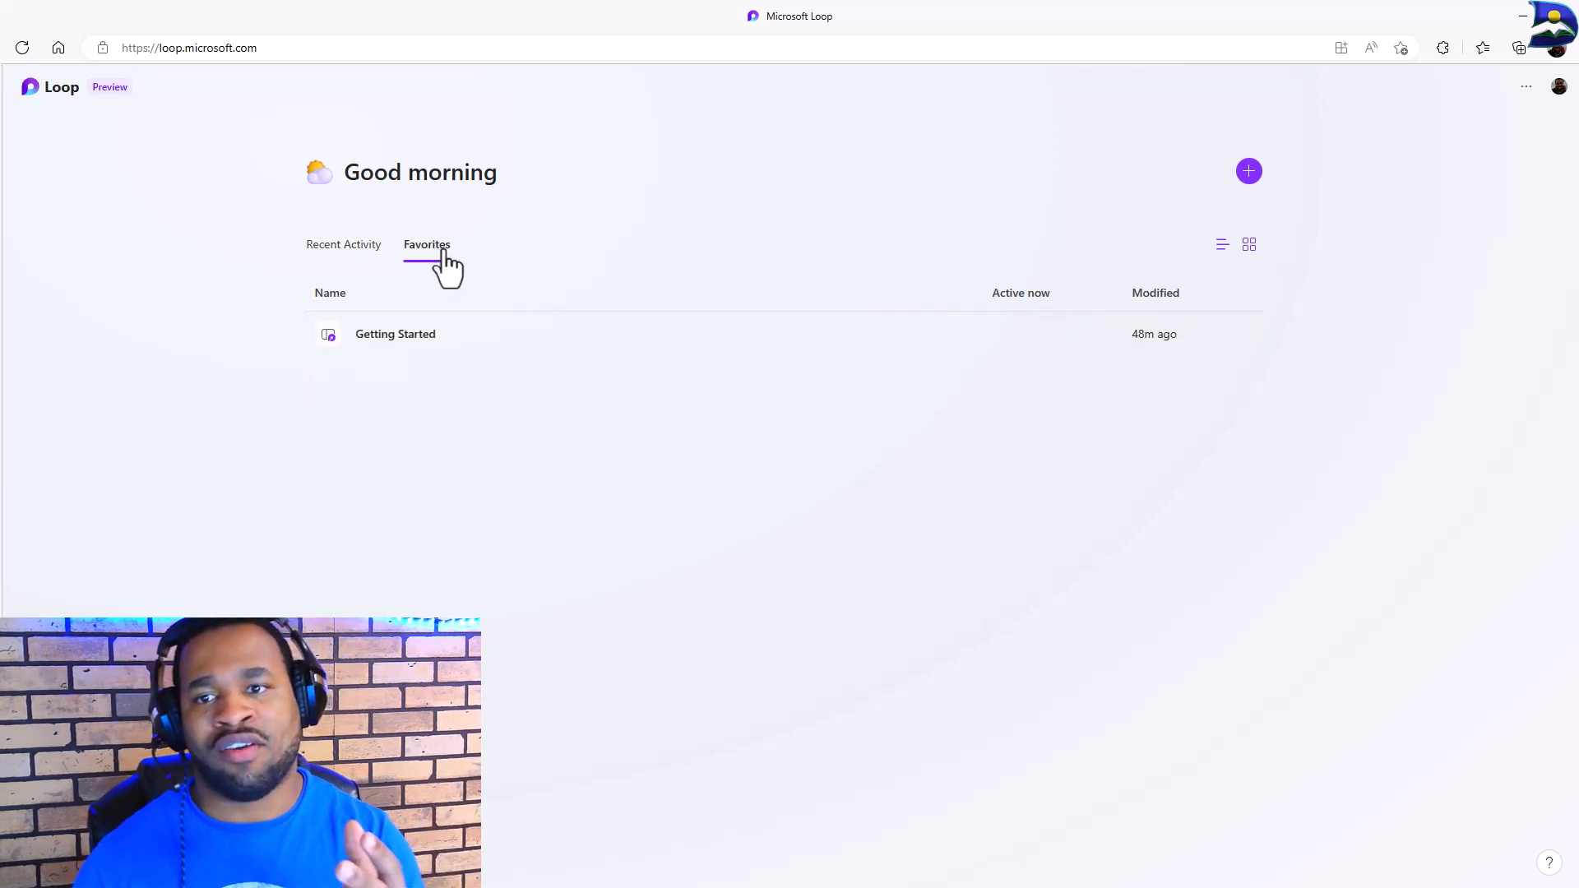
click(348, 251)
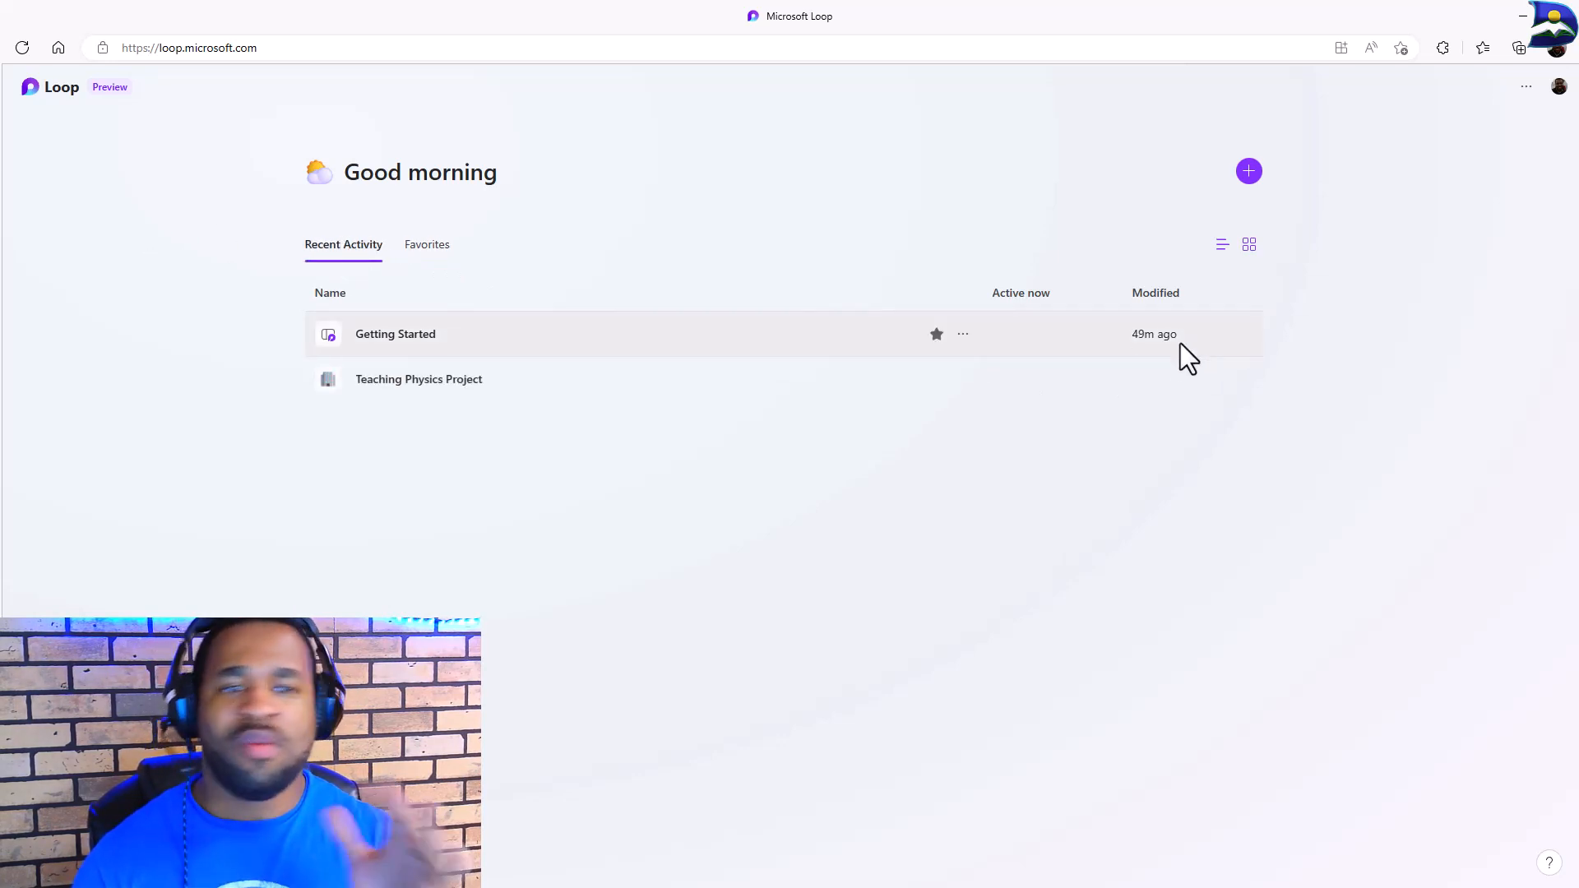